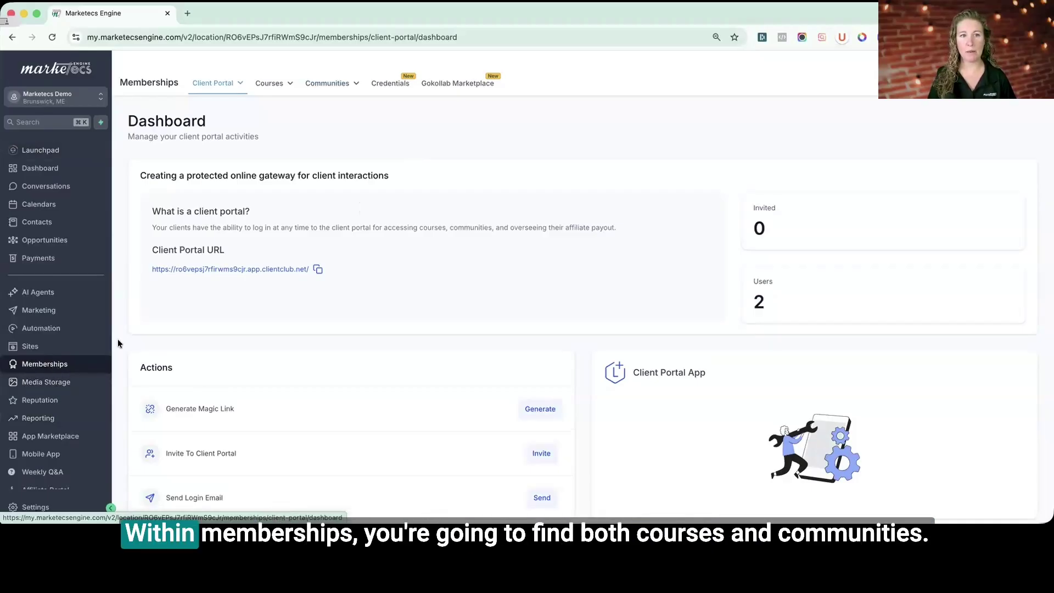
# Open the courses product list in Memberships and start a new course from scratch.
pyautogui.moveTo(321, 83)
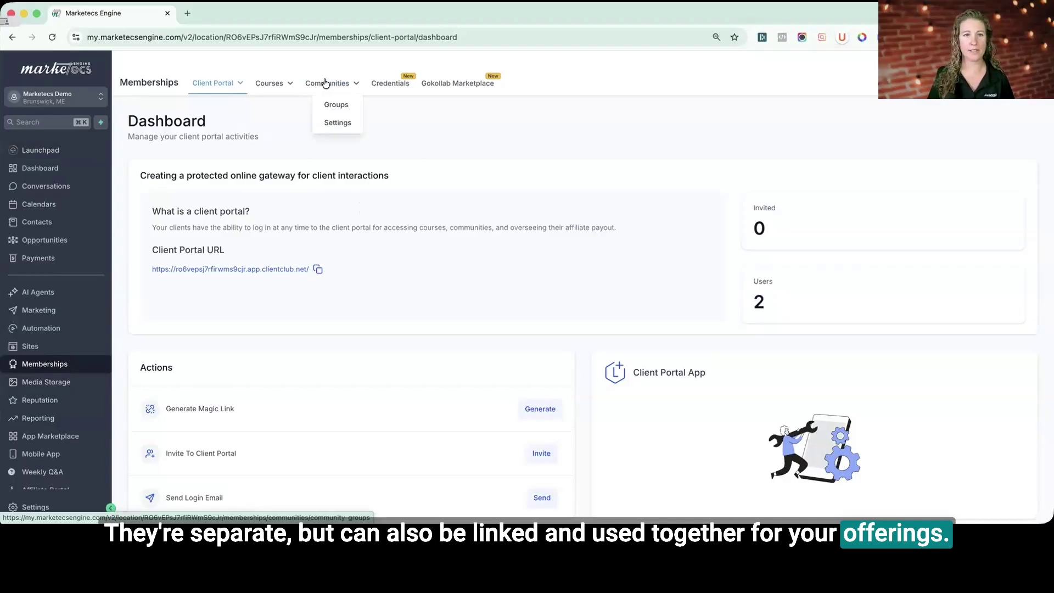
pyautogui.click(269, 83)
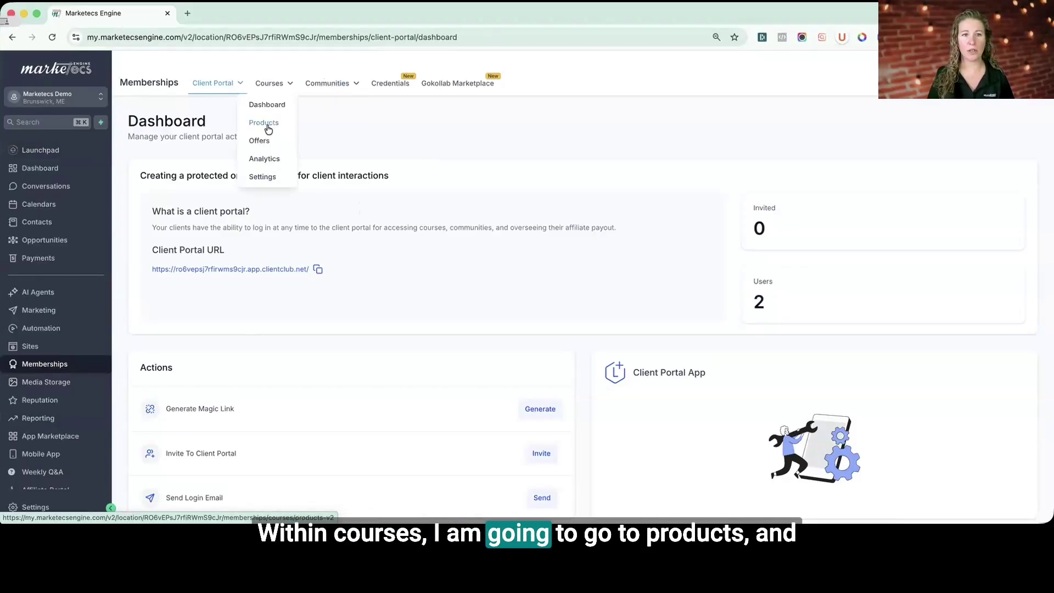
pyautogui.click(266, 124)
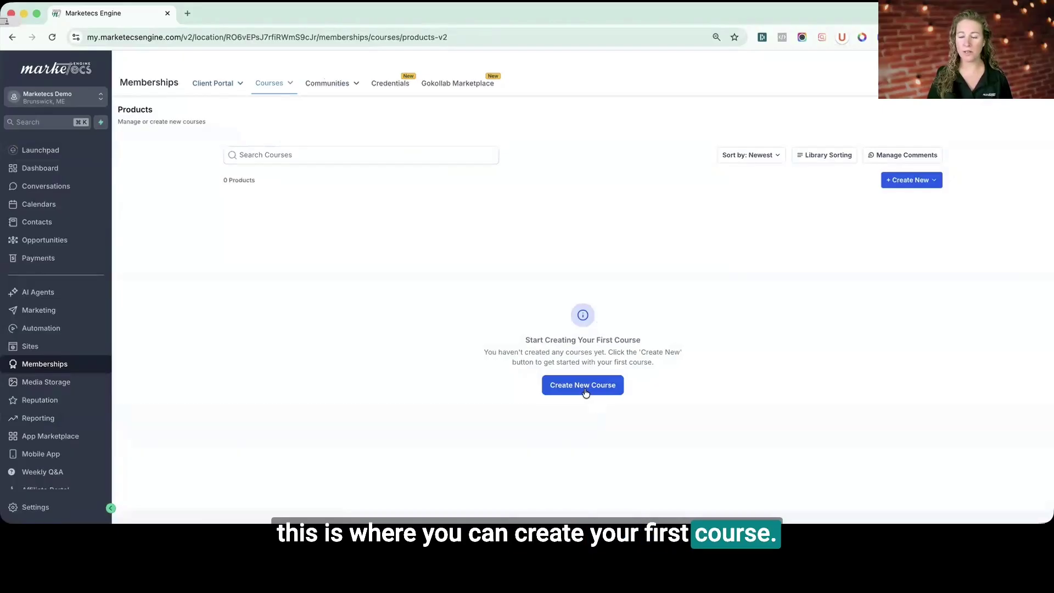
pyautogui.click(586, 389)
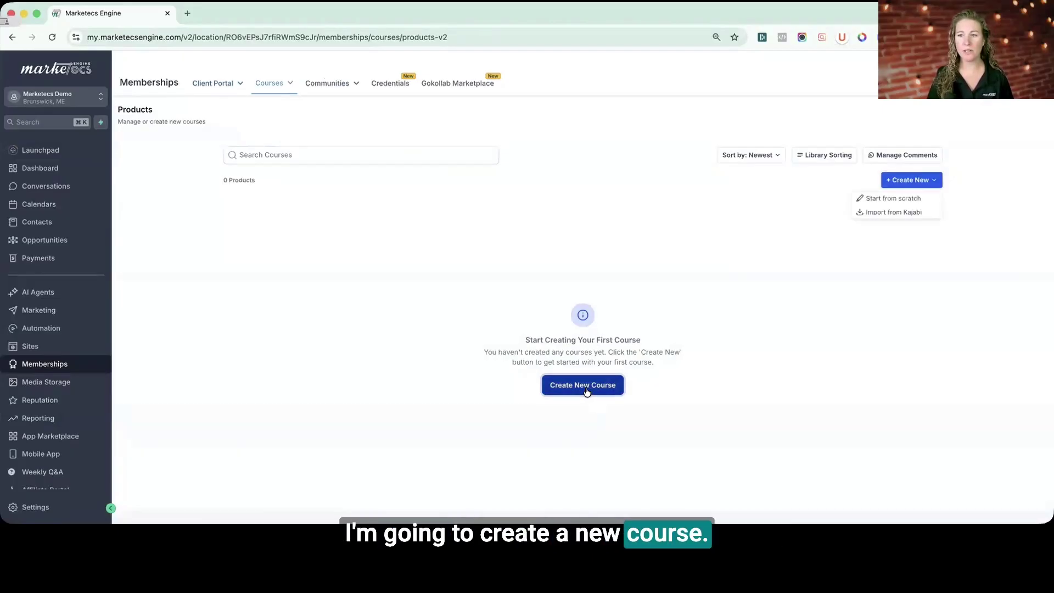
pyautogui.click(896, 199)
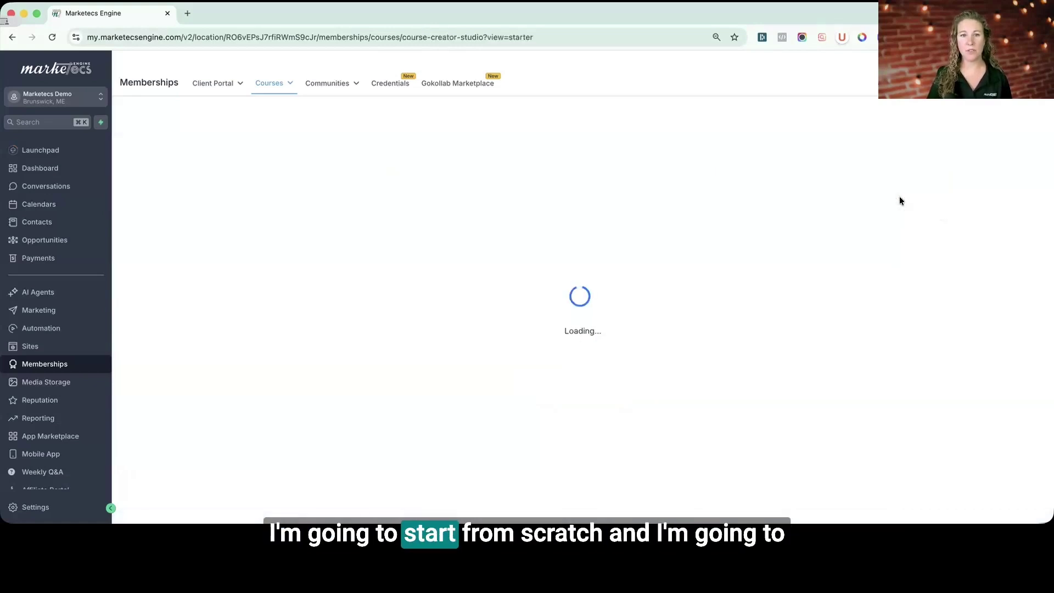
# Title the course "3-Day Challenge" and describe it as "3-Day implementation challenge to set-up your High Level account for automation lead generation".
pyautogui.click(433, 236)
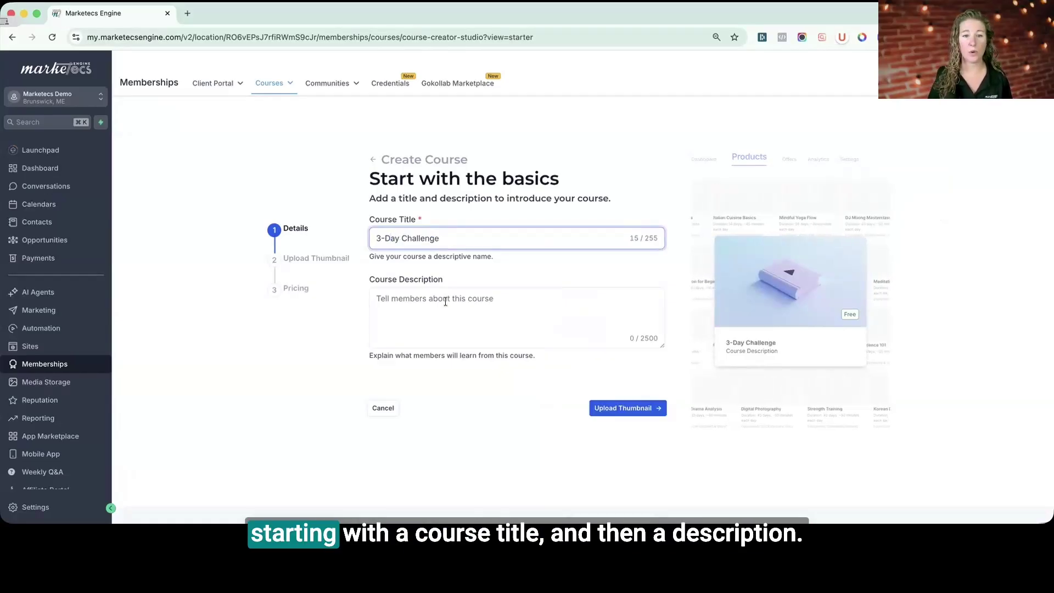
pyautogui.click(452, 320)
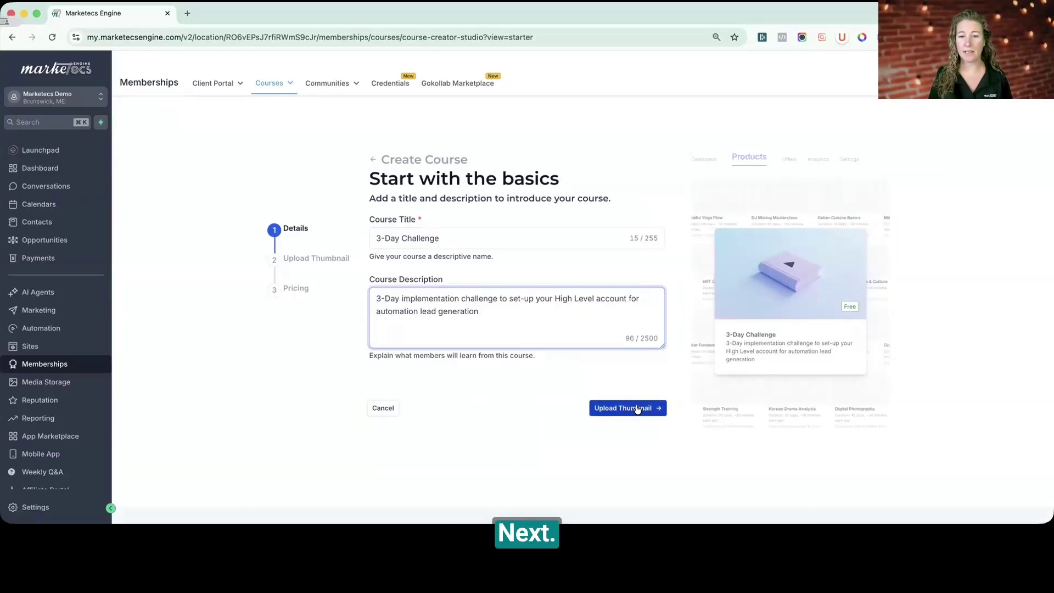
pyautogui.click(640, 407)
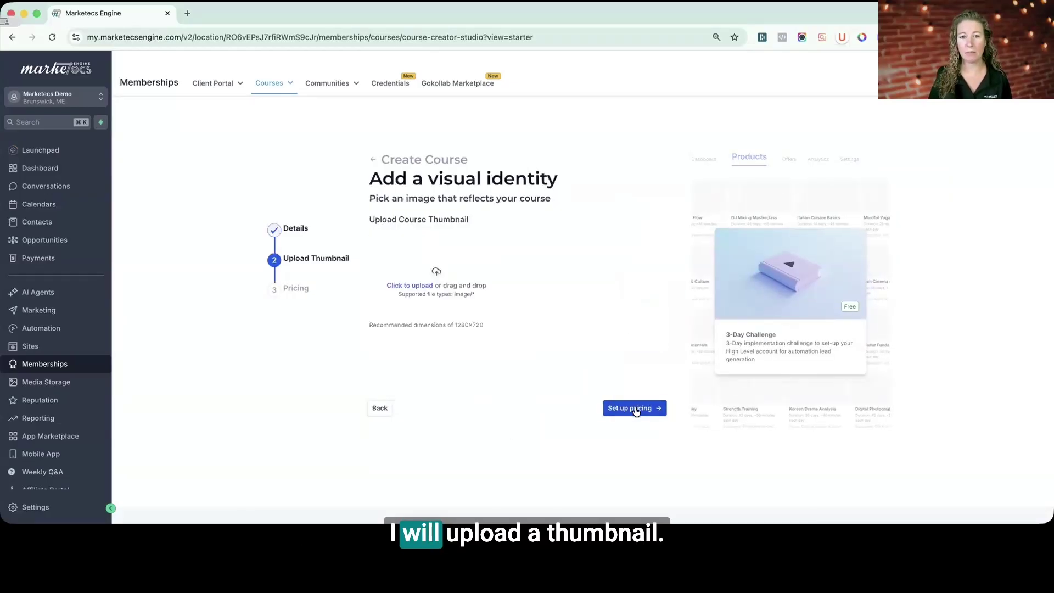
# Upload the "3-Day Lead Gen Implementation Challenge!" image as the course thumbnail and continue to pricing.
pyautogui.click(435, 266)
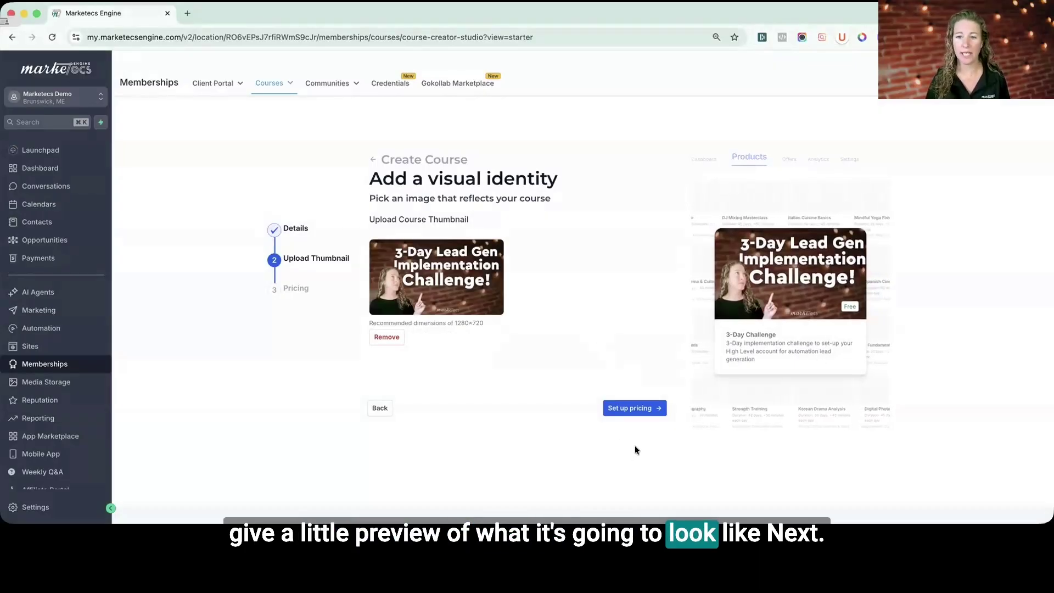
pyautogui.click(635, 409)
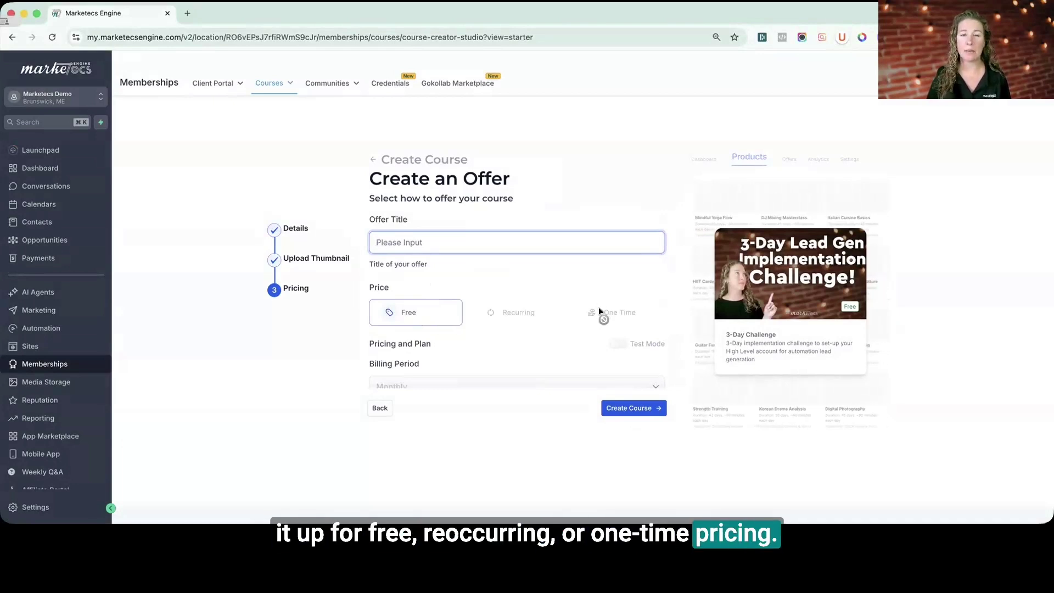
# Review the offer's billing, trial and price text settings, keep the Free price option, and create the course.
pyautogui.scroll(-2, 580, 314)
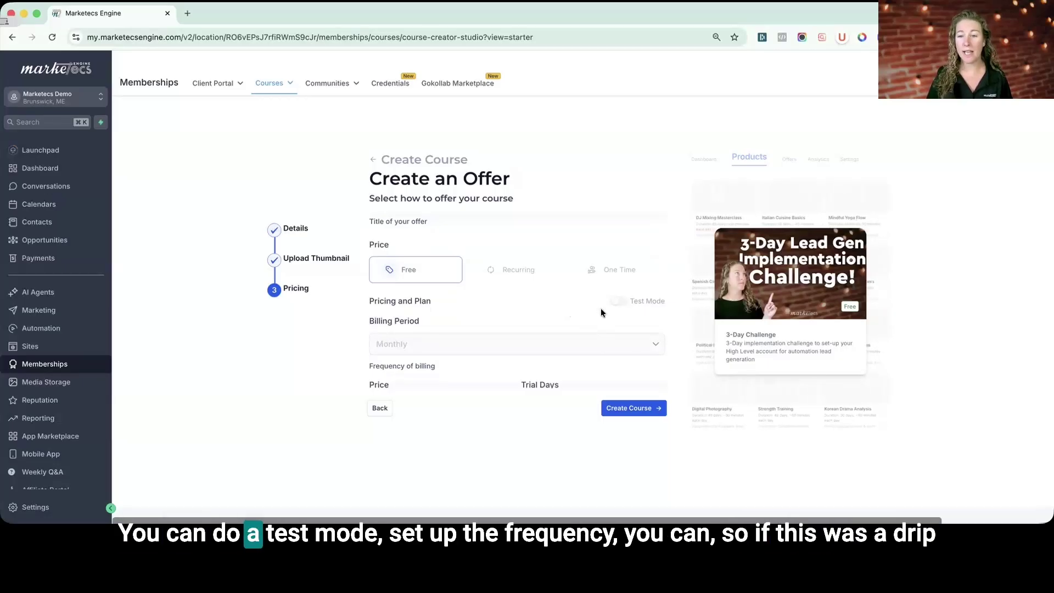
pyautogui.scroll(-3, 598, 305)
pyautogui.scroll(1, 567, 285)
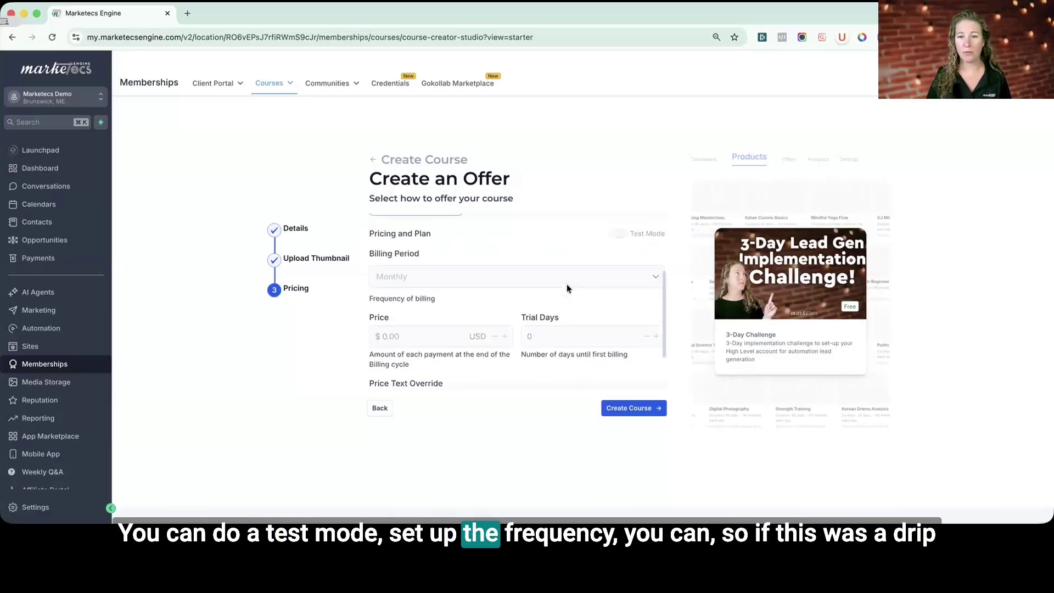
pyautogui.scroll(-2, 565, 296)
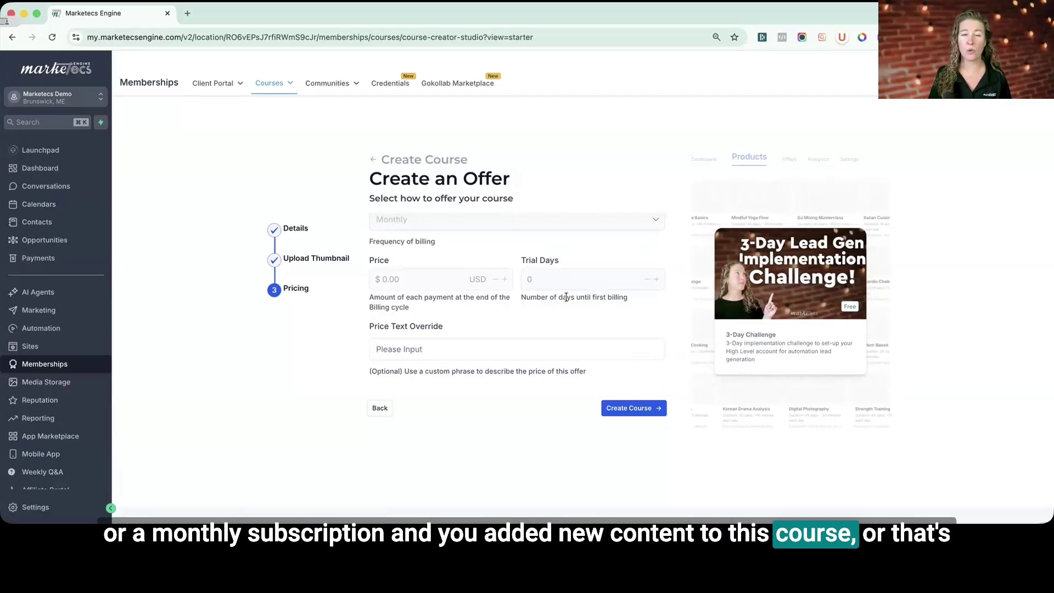
pyautogui.moveTo(334, 107)
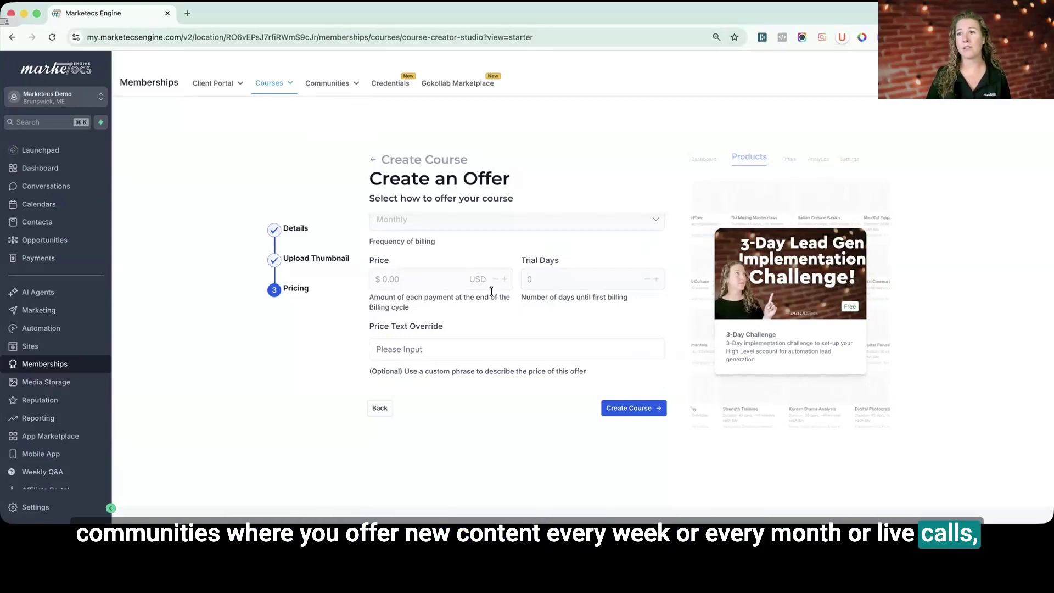
pyautogui.click(483, 349)
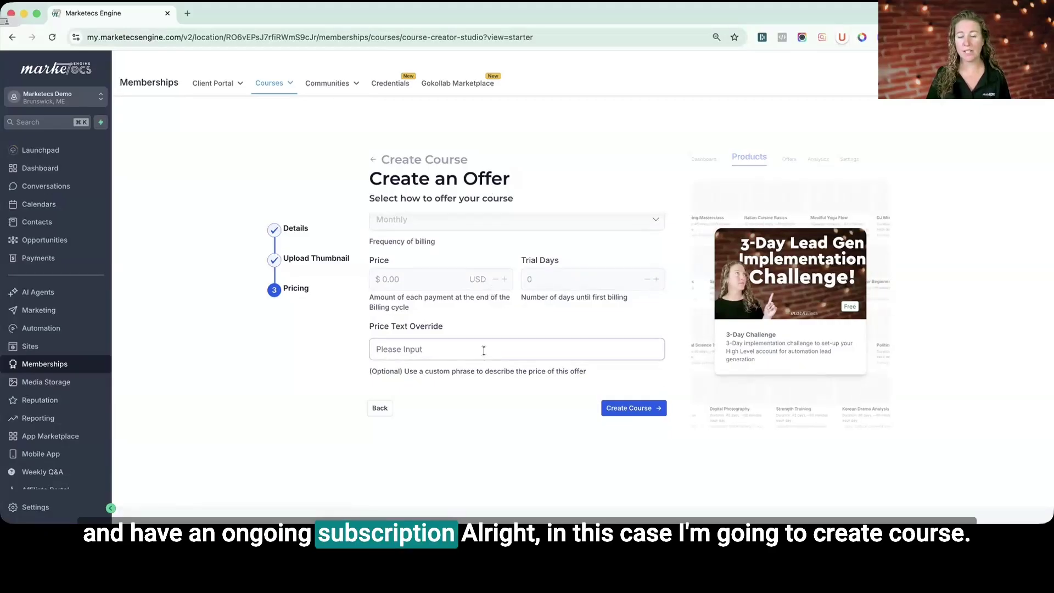
pyautogui.press('Return')
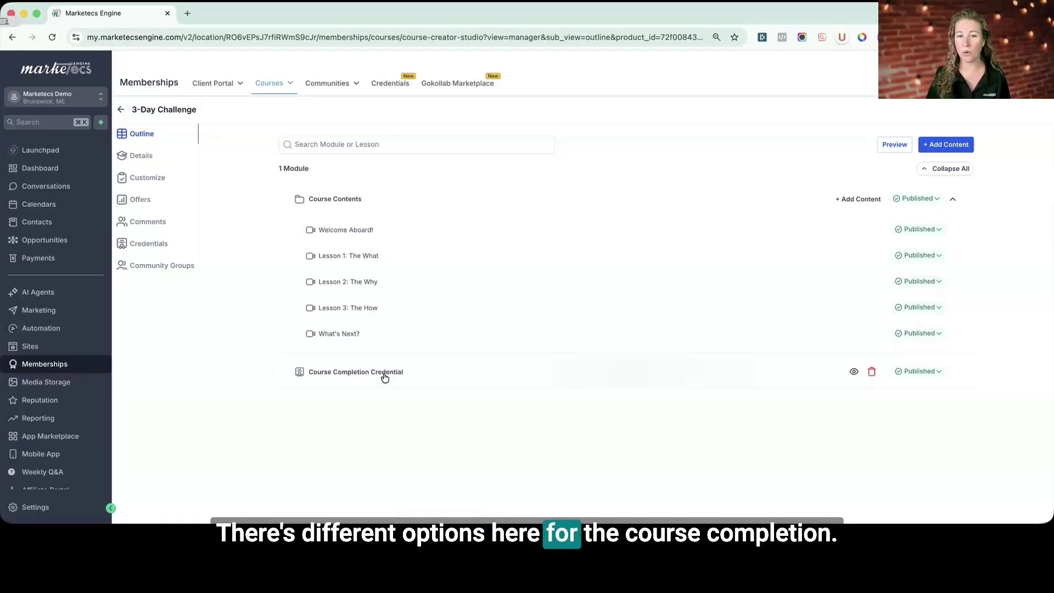
# Rename the Course Contents module to "3- Day Challenge" and save the change.
pyautogui.moveTo(452, 199)
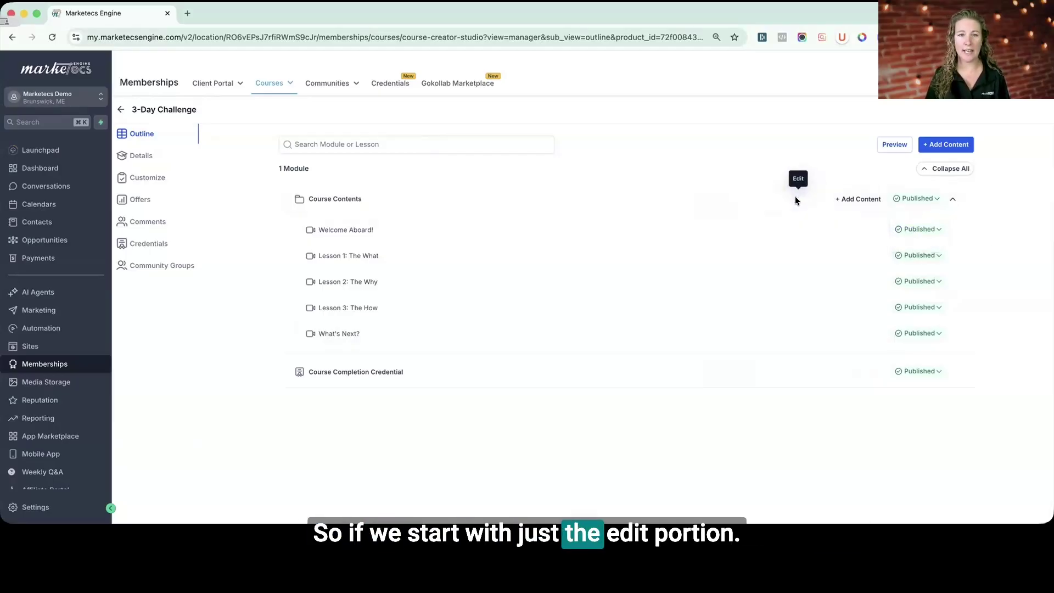
pyautogui.click(797, 199)
pyautogui.click(447, 183)
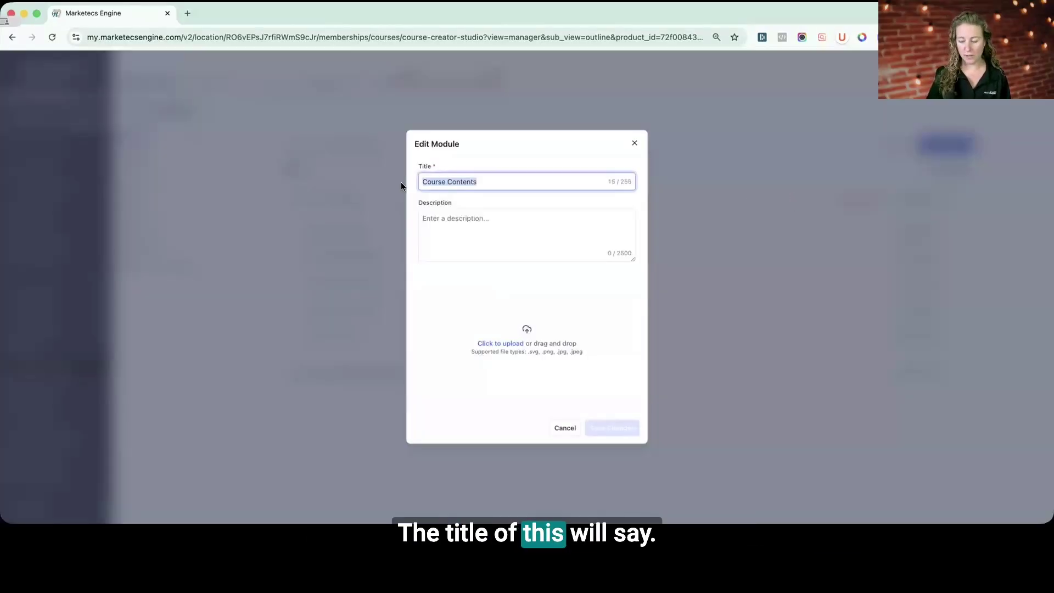
pyautogui.write('3- Day Challenge')
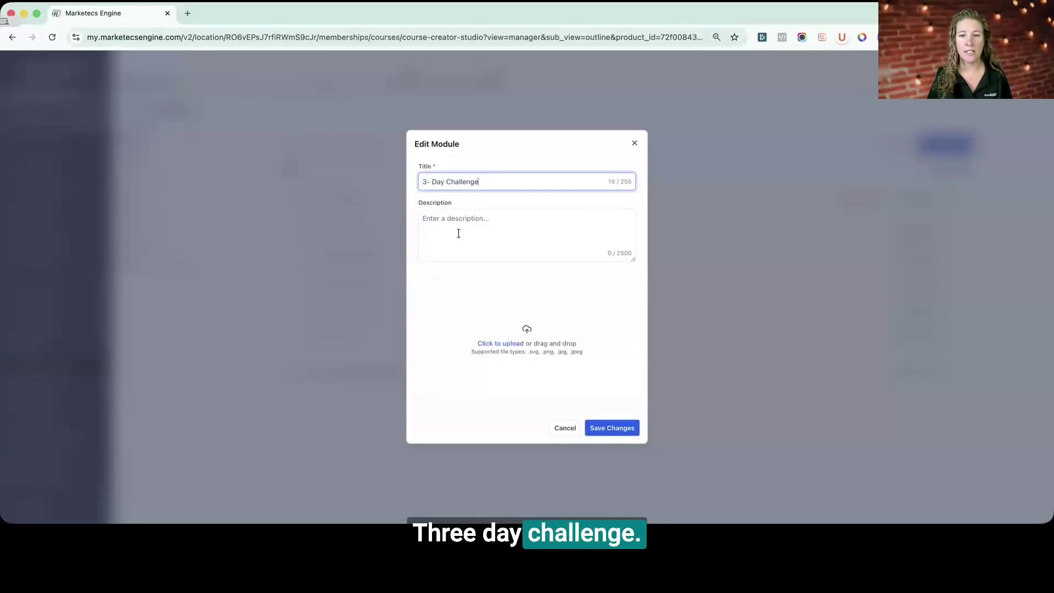
pyautogui.click(459, 232)
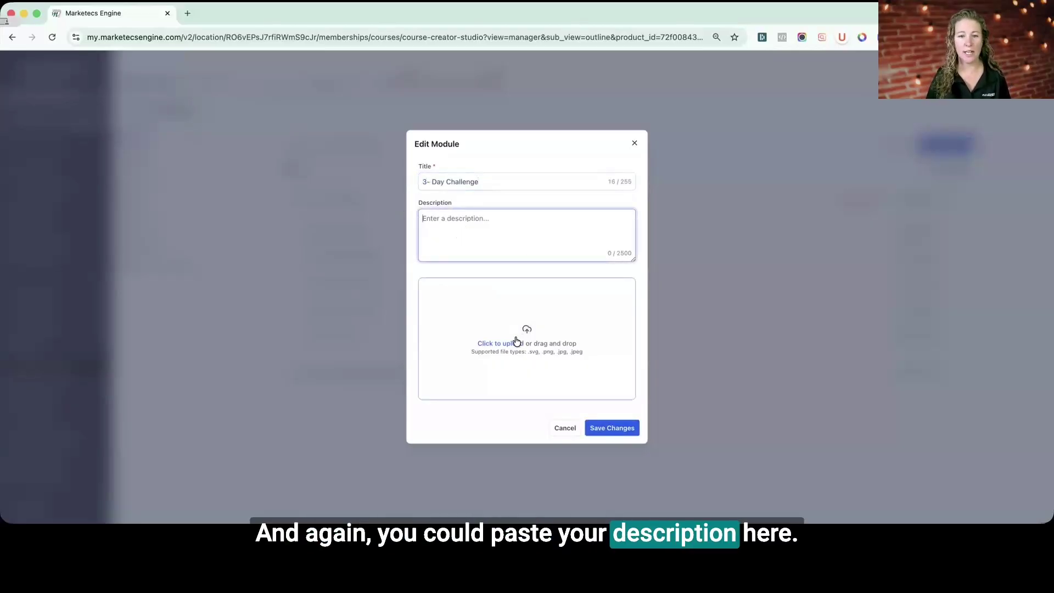
pyautogui.click(547, 319)
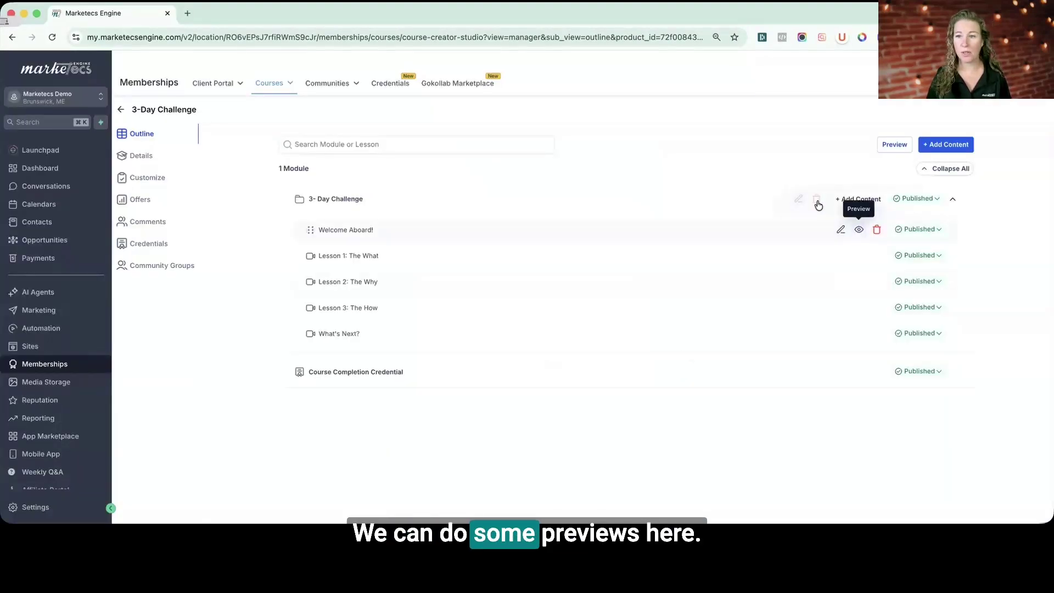
# In the Welcome Aboard! lesson, upload "Marketecs Engine 3-Day Challenge - Day 1.mp4" as media and set the lesson name to "Start Here".
pyautogui.click(841, 229)
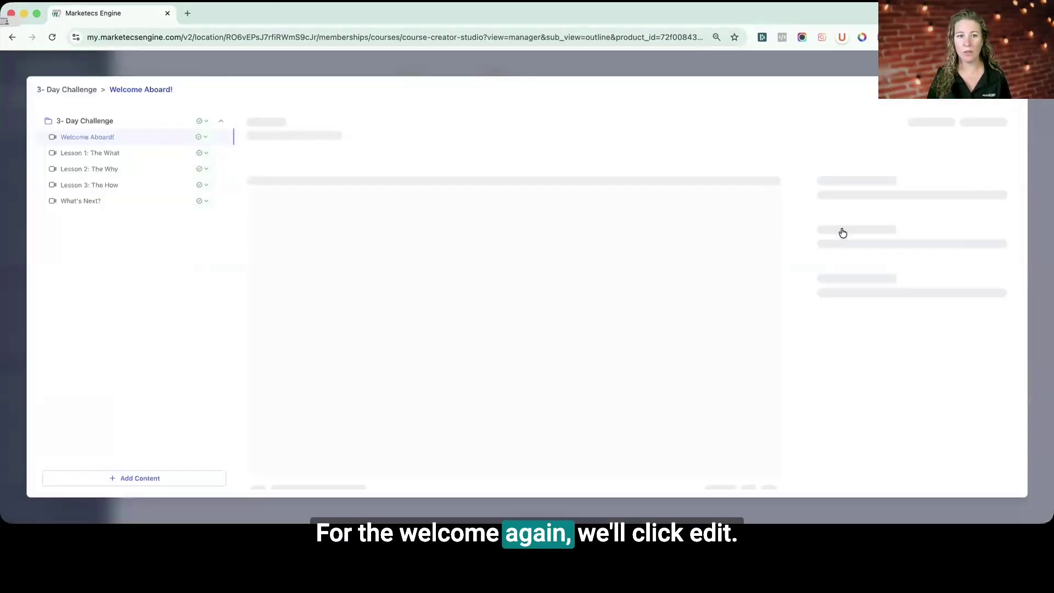
pyautogui.scroll(-1, 456, 232)
pyautogui.moveTo(703, 386); pyautogui.dragTo(232, 351)
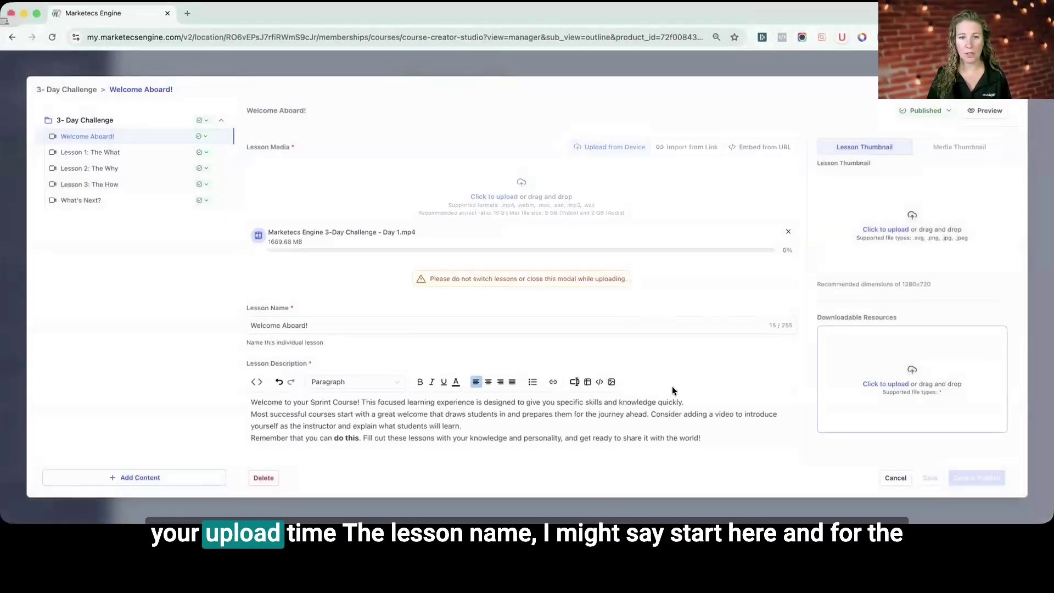
pyautogui.scroll(-1, 385, 278)
pyautogui.tripleClick(247, 274)
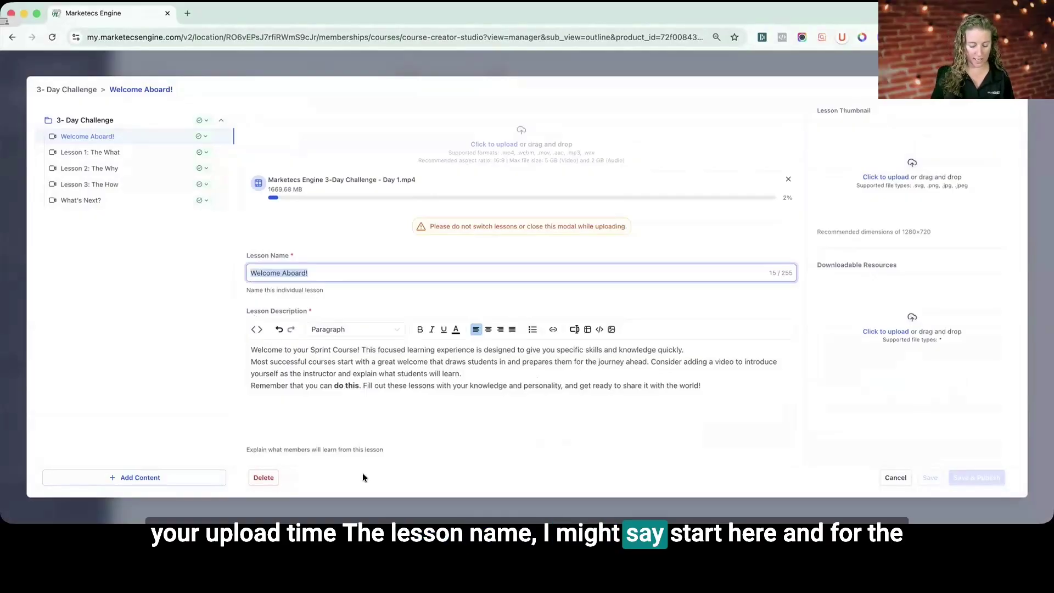
pyautogui.write('Start Here')
# Replace the lesson's placeholder description with the prepared "Welcome to the 3-Day Lead Gen Set-up Challenge" text.
pyautogui.click(469, 385)
pyautogui.moveTo(399, 378); pyautogui.dragTo(226, 345)
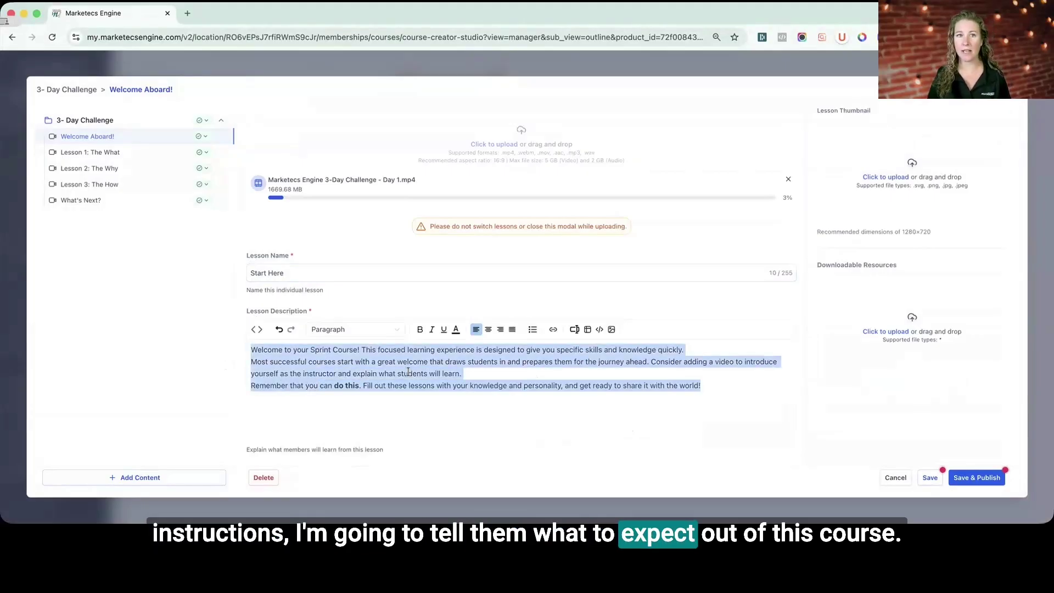
pyautogui.press('super+v')
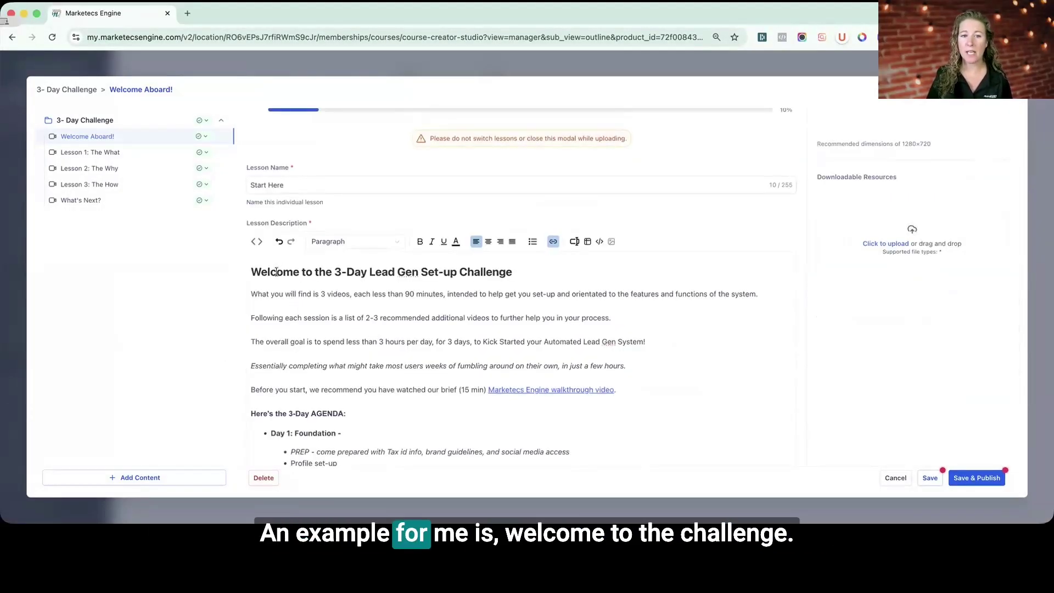
# Examine the pasted welcome description, including its introduction, three-day agenda, embedded walkthrough video and links.
pyautogui.moveTo(276, 272); pyautogui.dragTo(493, 271)
pyautogui.click(297, 306)
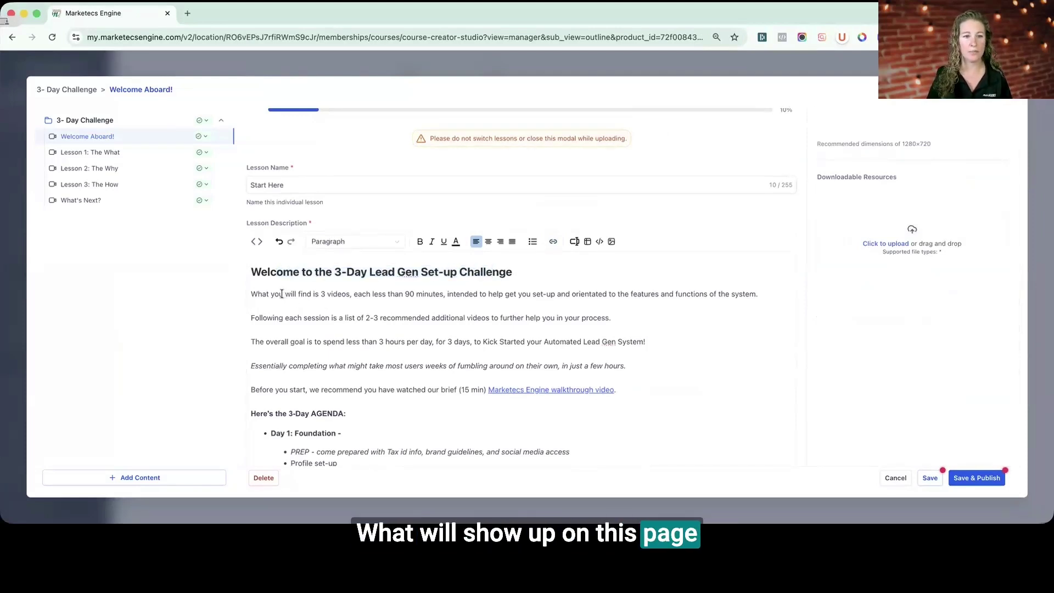
pyautogui.moveTo(282, 295); pyautogui.dragTo(404, 294)
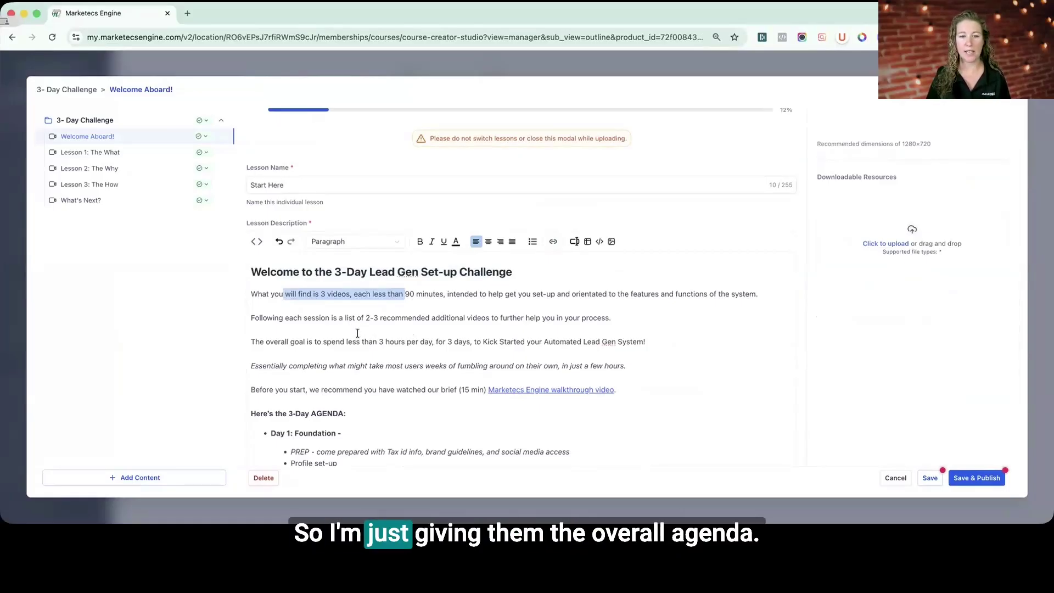
pyautogui.scroll(-3, 341, 320)
pyautogui.scroll(-4, 358, 334)
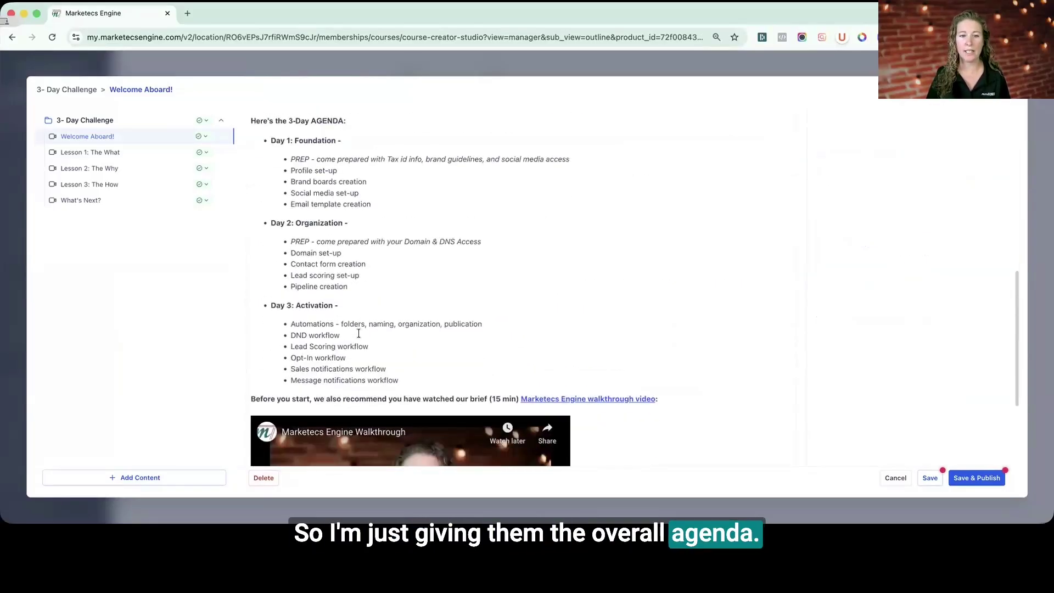
pyautogui.scroll(-1, 433, 229)
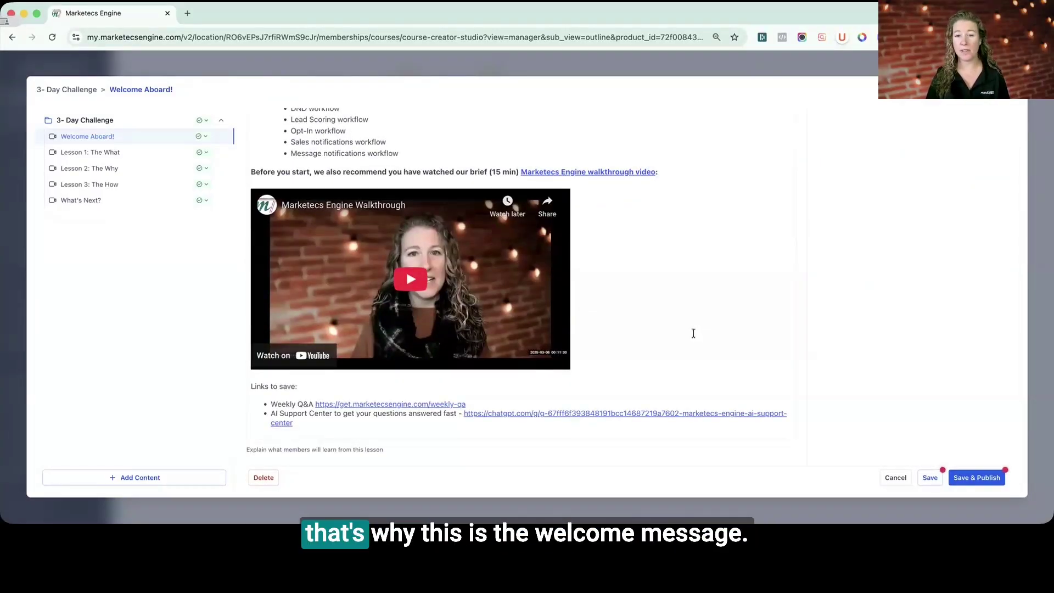
pyautogui.scroll(3, 686, 329)
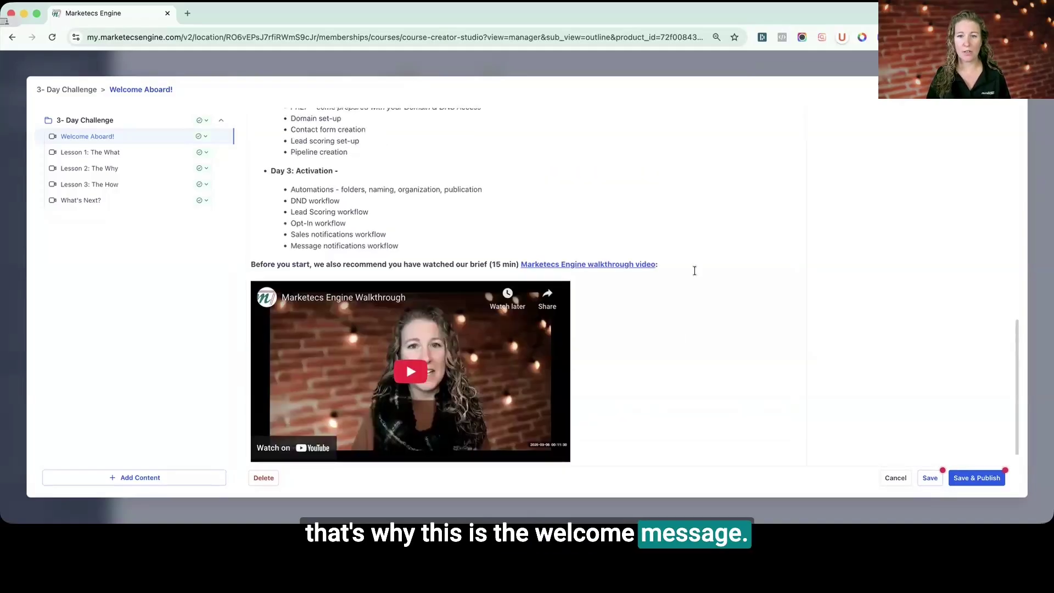
pyautogui.scroll(5, 657, 351)
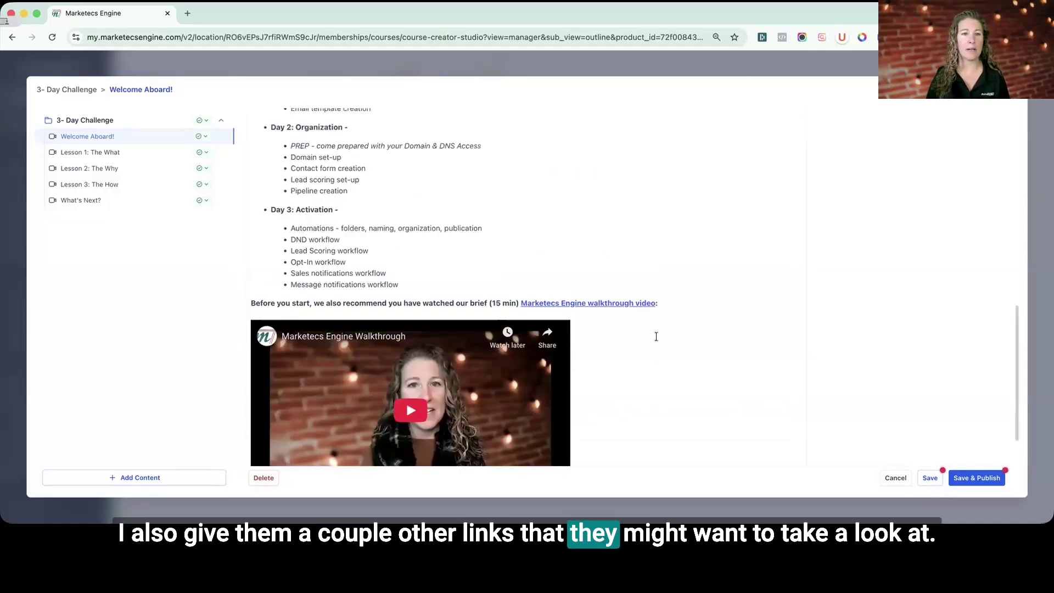
# Look at the lesson media options for importing from a link and embedding from a URL.
pyautogui.scroll(6, 656, 337)
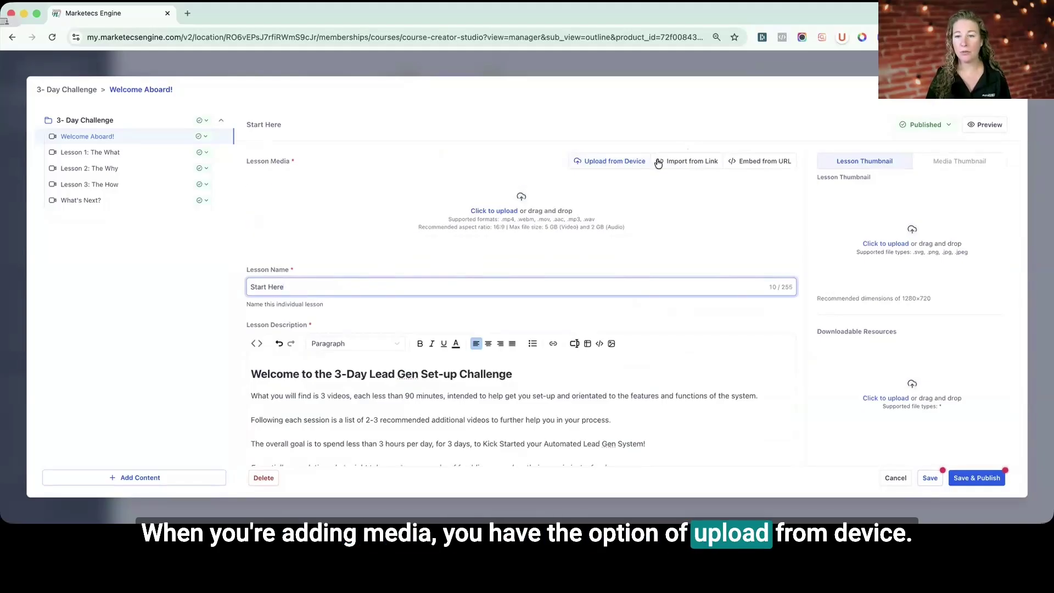
pyautogui.click(675, 161)
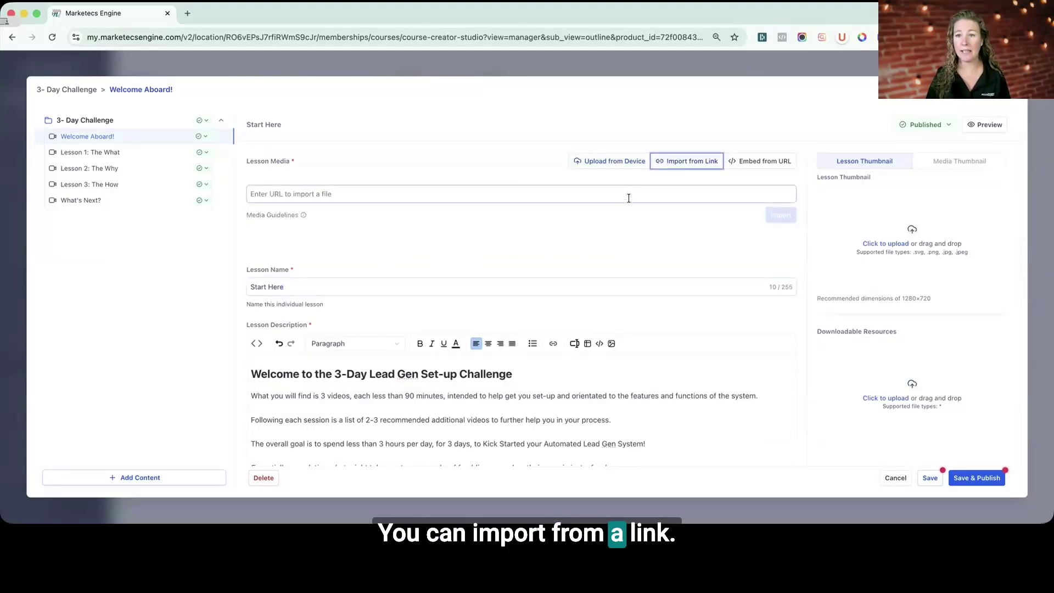
pyautogui.click(733, 162)
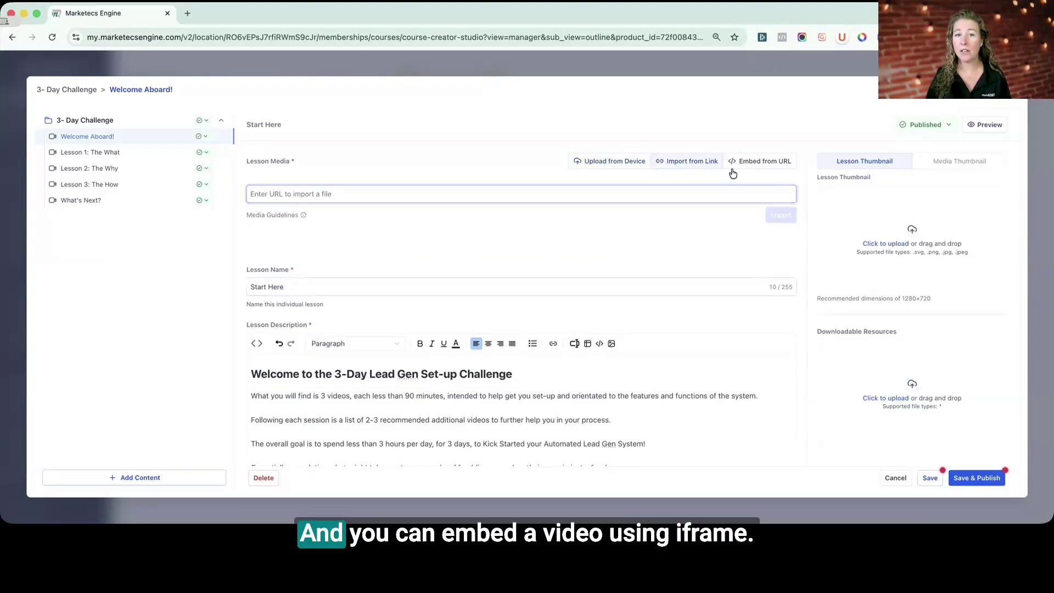
# Compare the URL-embed, link-import and device-upload sources for the lesson media, ending on the device-upload option.
pyautogui.click(636, 212)
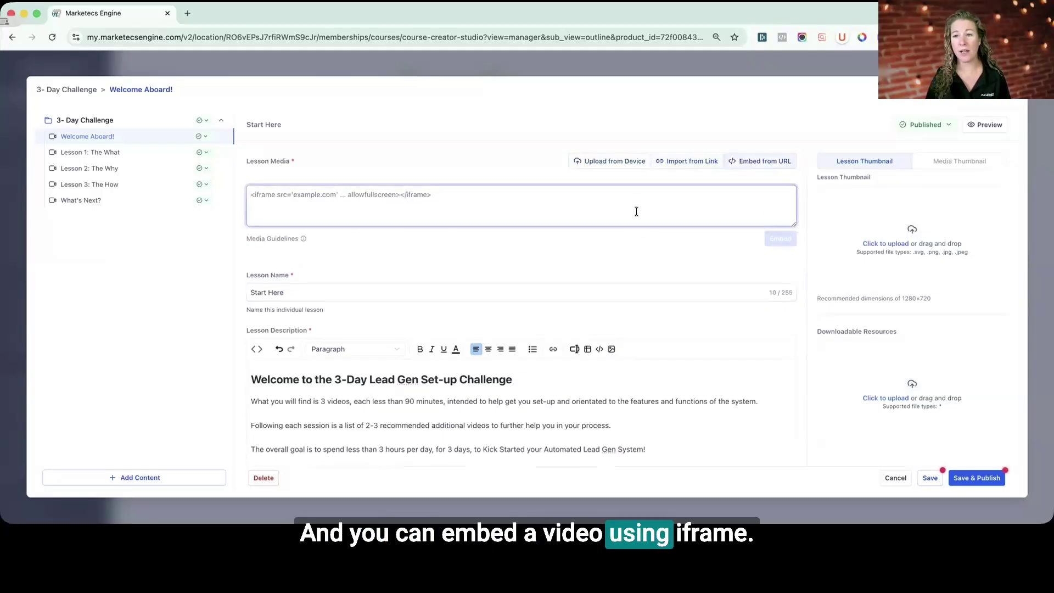
pyautogui.click(622, 164)
pyautogui.click(681, 163)
pyautogui.click(750, 163)
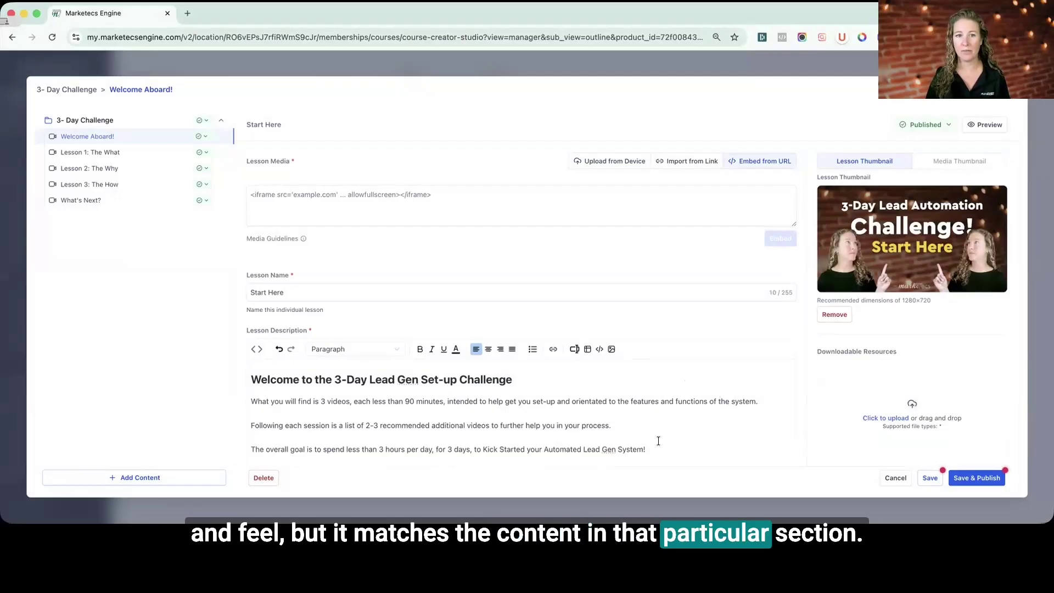
pyautogui.click(607, 165)
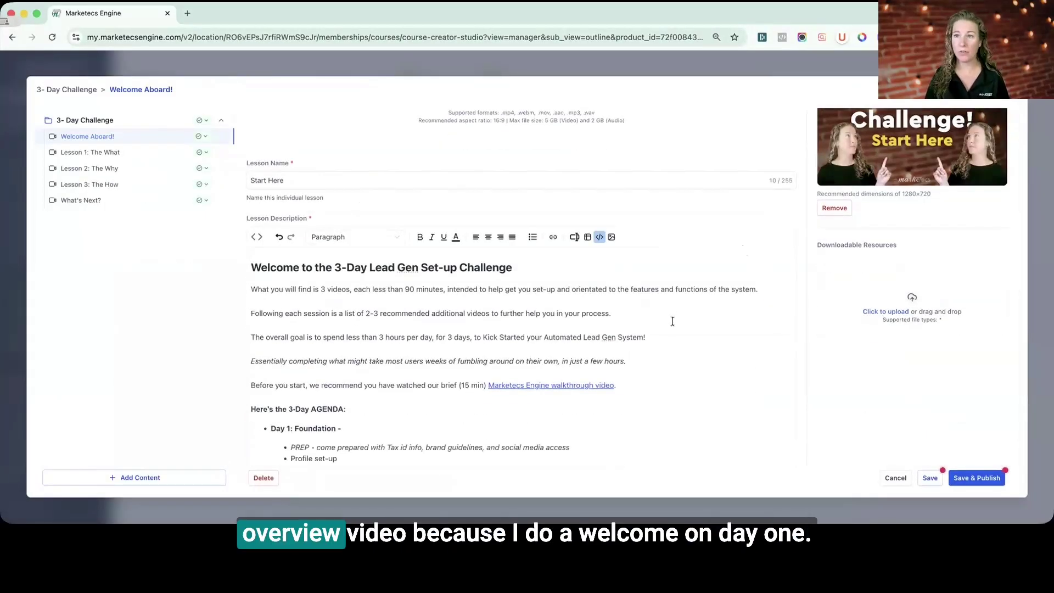
# Review the welcome description through its agenda and embedded walkthrough video, and save the "Start Here" lesson.
pyautogui.scroll(-5, 671, 325)
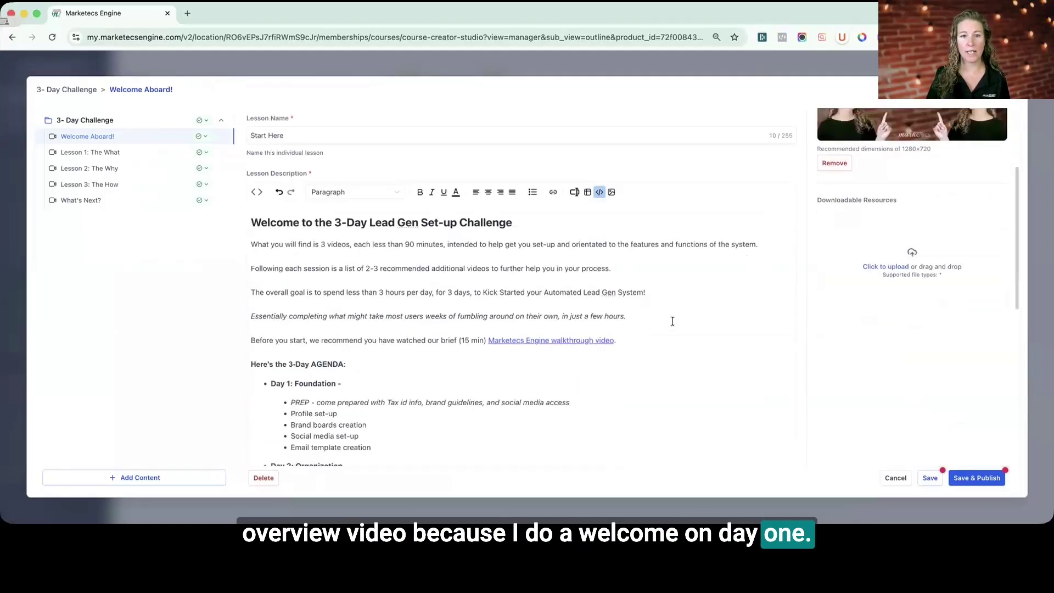
pyautogui.scroll(-2, 374, 297)
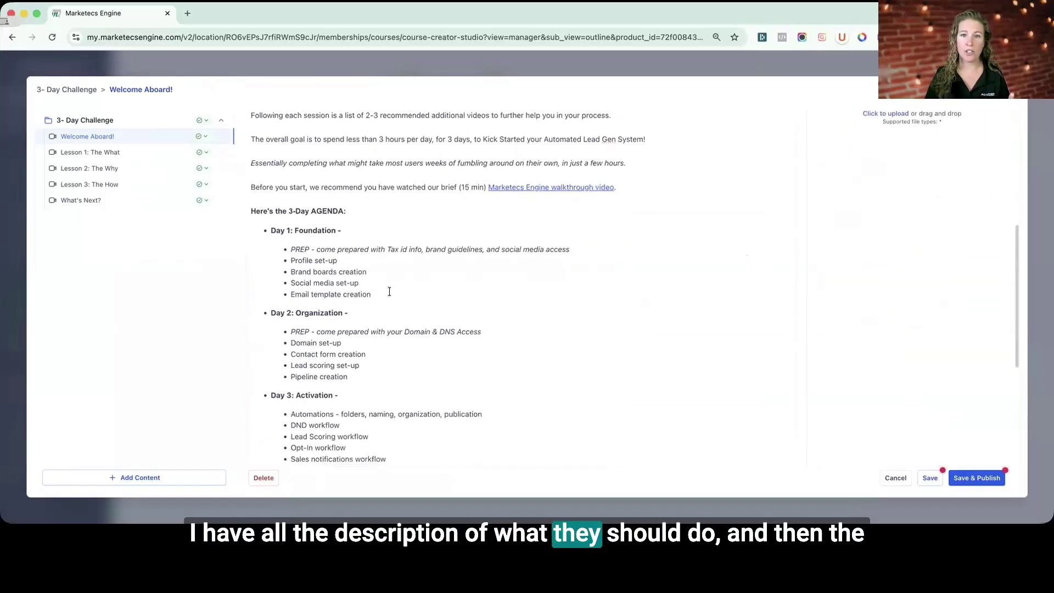
pyautogui.scroll(-5, 391, 292)
pyautogui.scroll(-5, 391, 292)
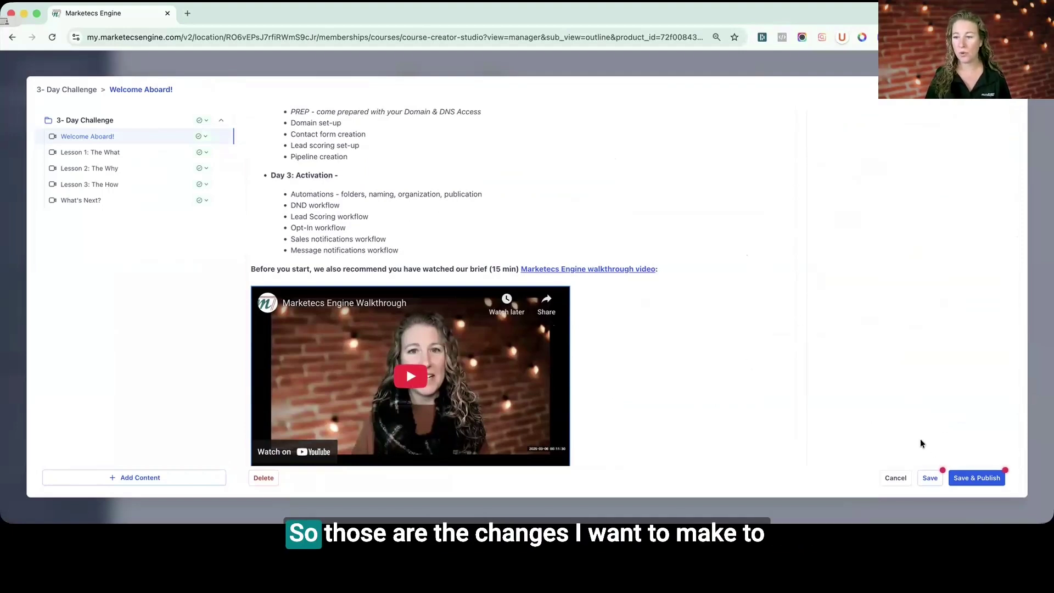
pyautogui.scroll(10, 674, 337)
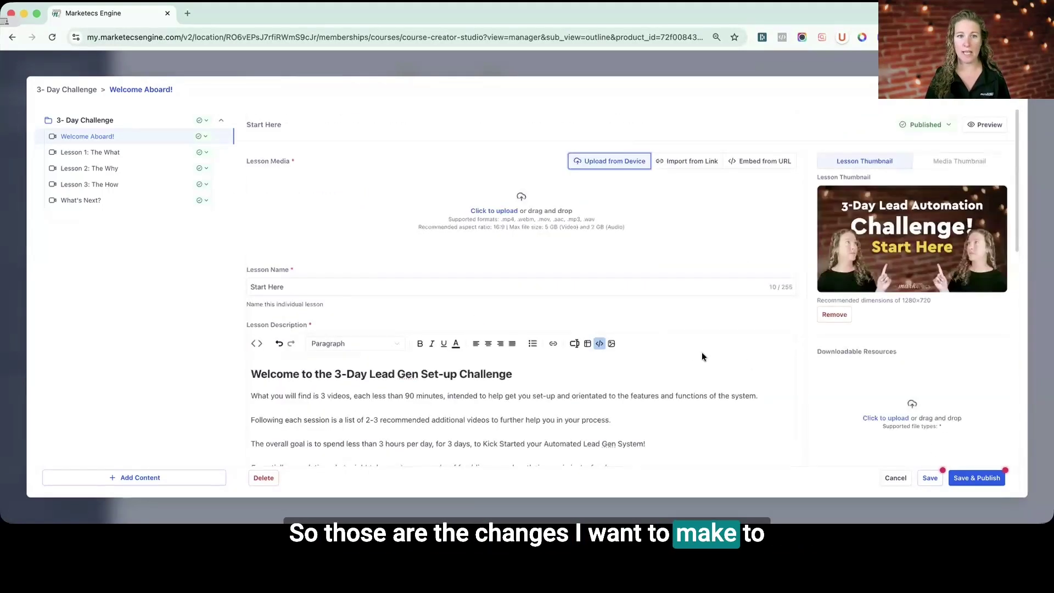
pyautogui.click(934, 478)
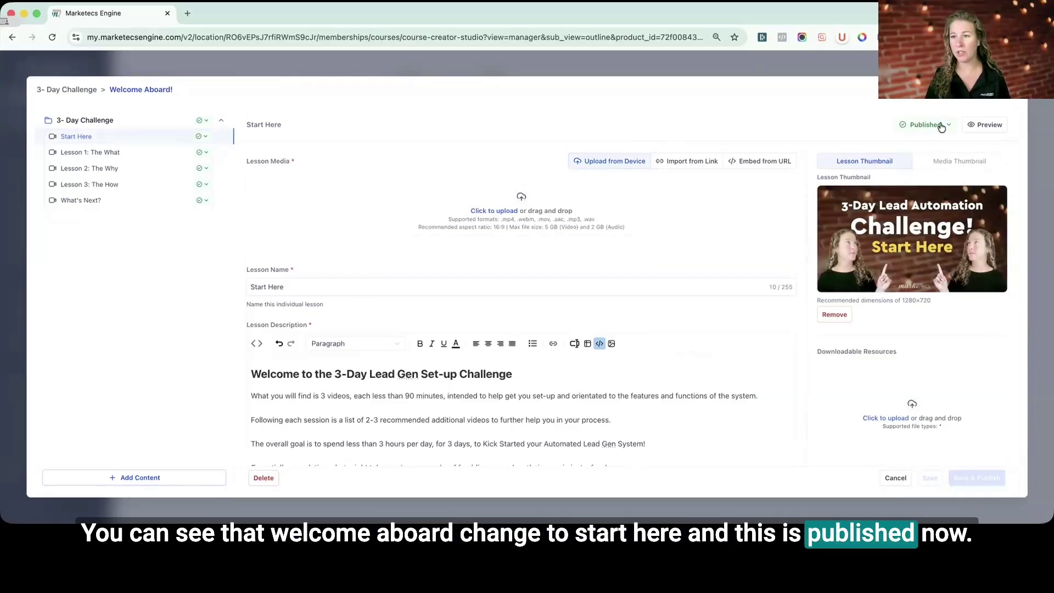
# In Lesson 1: The What, upload "Marketecs Engine 3-Day Challenge - Day 1.mp4" as media and set the lesson name to "Day 1: Foundation".
pyautogui.click(73, 154)
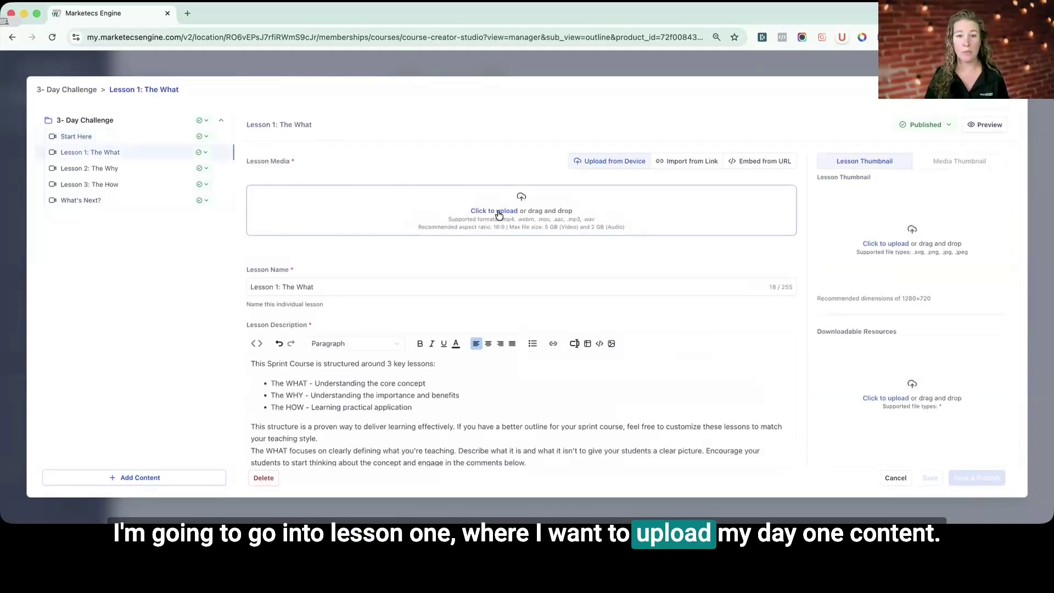
pyautogui.click(489, 211)
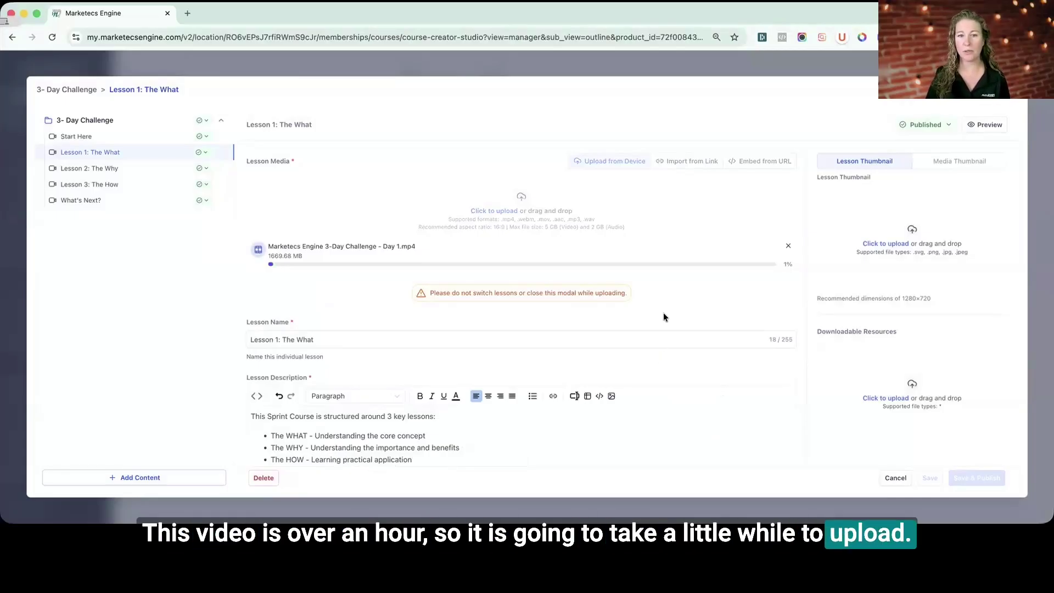
pyautogui.click(648, 338)
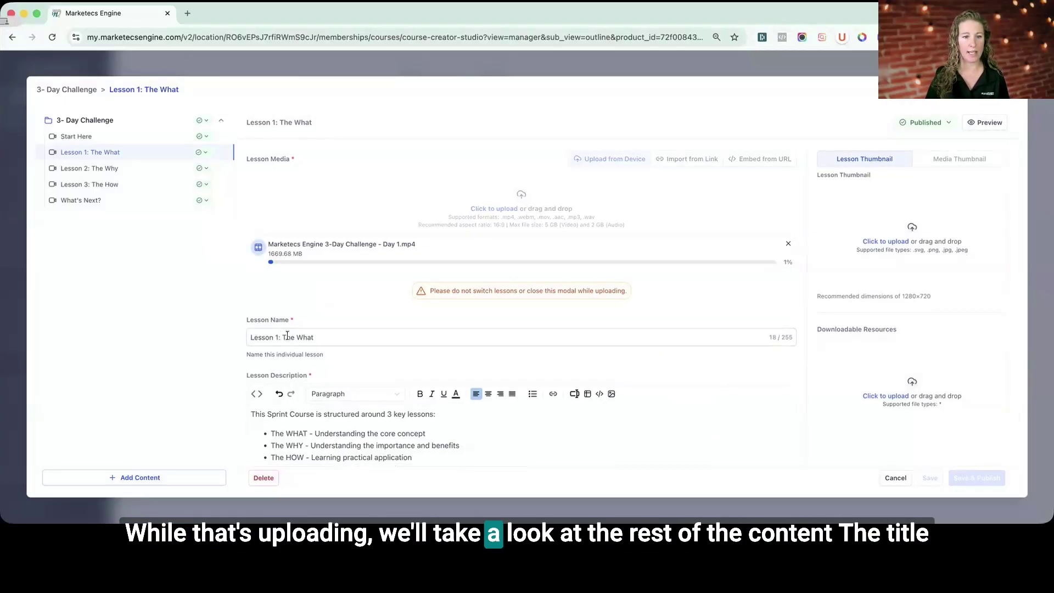
pyautogui.hotkey('ctrl', 'a')
pyautogui.write('Day 1: Foundation')
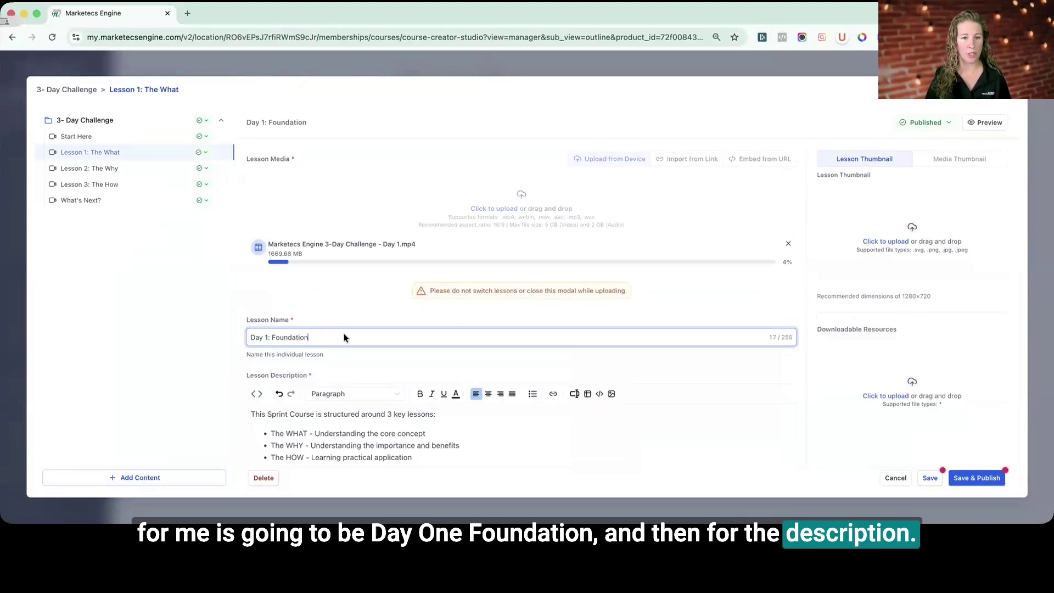
# Replace the Day 1: Foundation lesson's placeholder description with the prepared Day 1 text containing the embedded video, session activities and homework.
pyautogui.scroll(-2, 343, 335)
pyautogui.press('super+a')
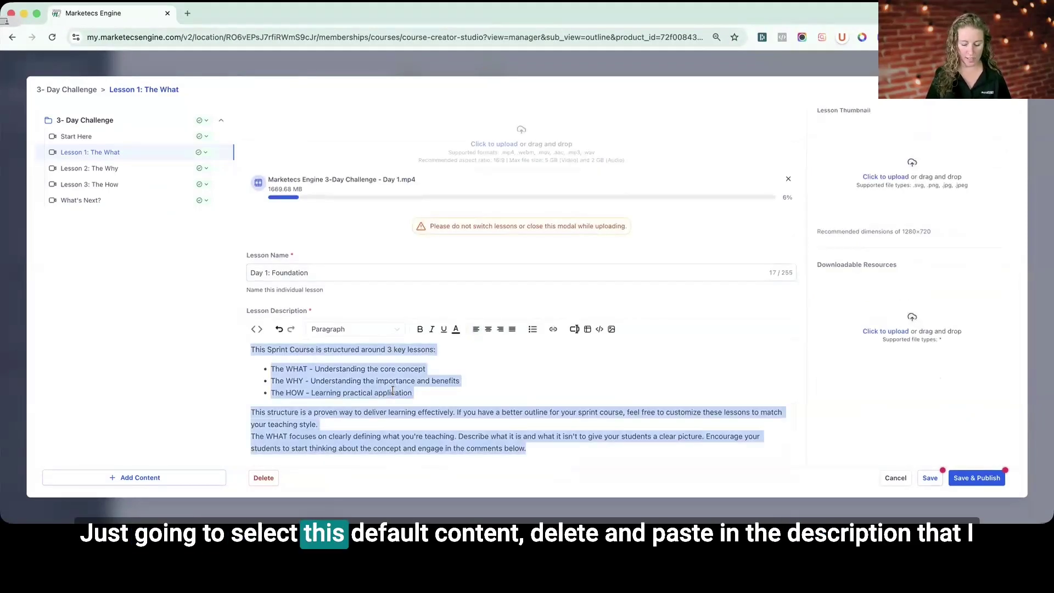
pyautogui.press('BackSpace')
pyautogui.press('super+v')
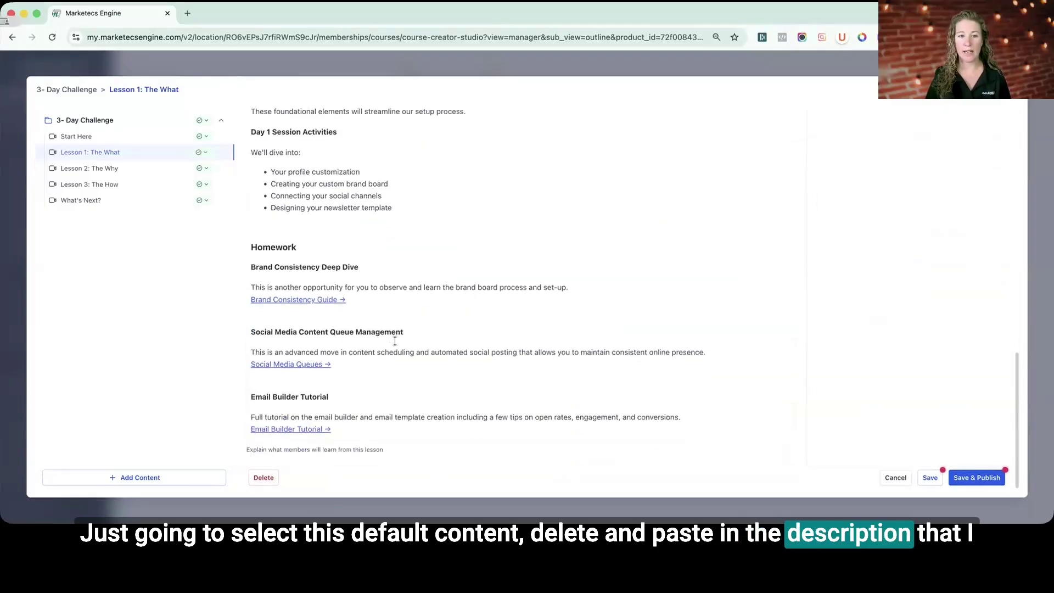
# Examine the pasted Day 1 description, including its embedded video, prerequisites and session activities, along with the lesson media options.
pyautogui.scroll(5, 398, 311)
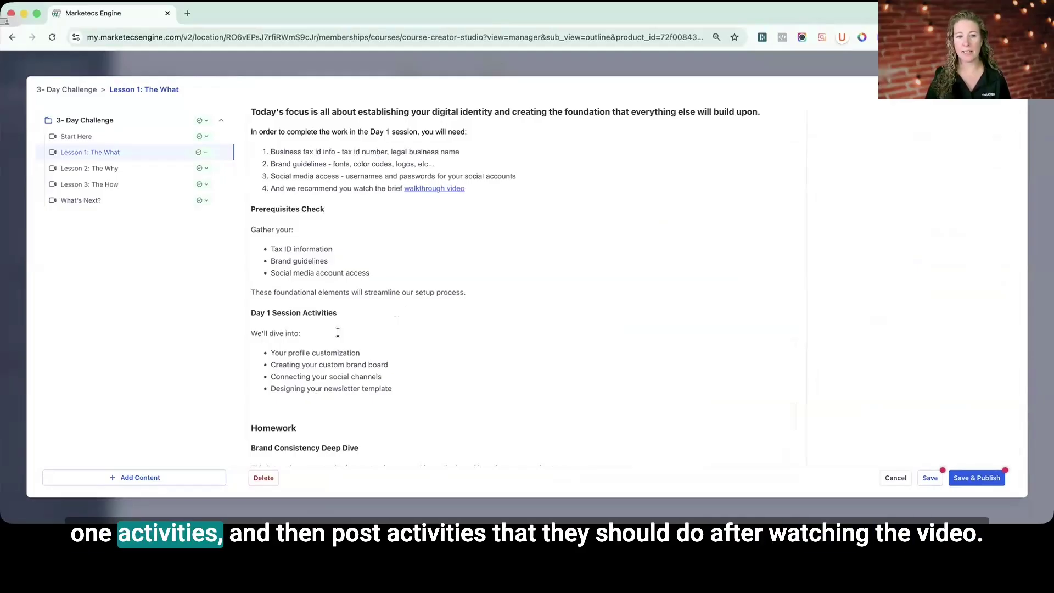
pyautogui.scroll(3, 337, 332)
pyautogui.scroll(4, 336, 331)
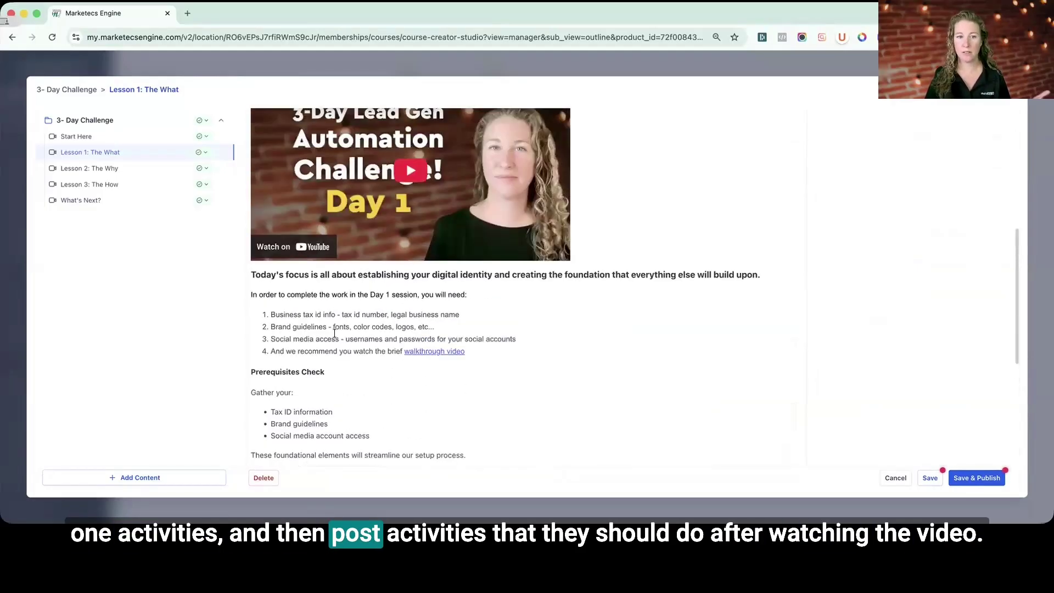
pyautogui.scroll(6, 632, 289)
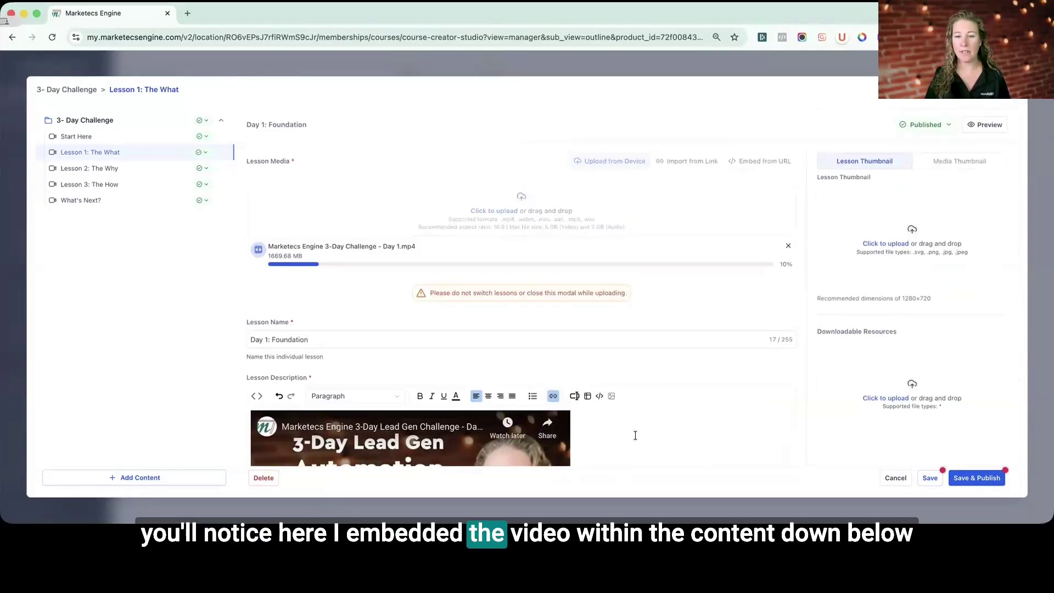
pyautogui.scroll(-3, 638, 418)
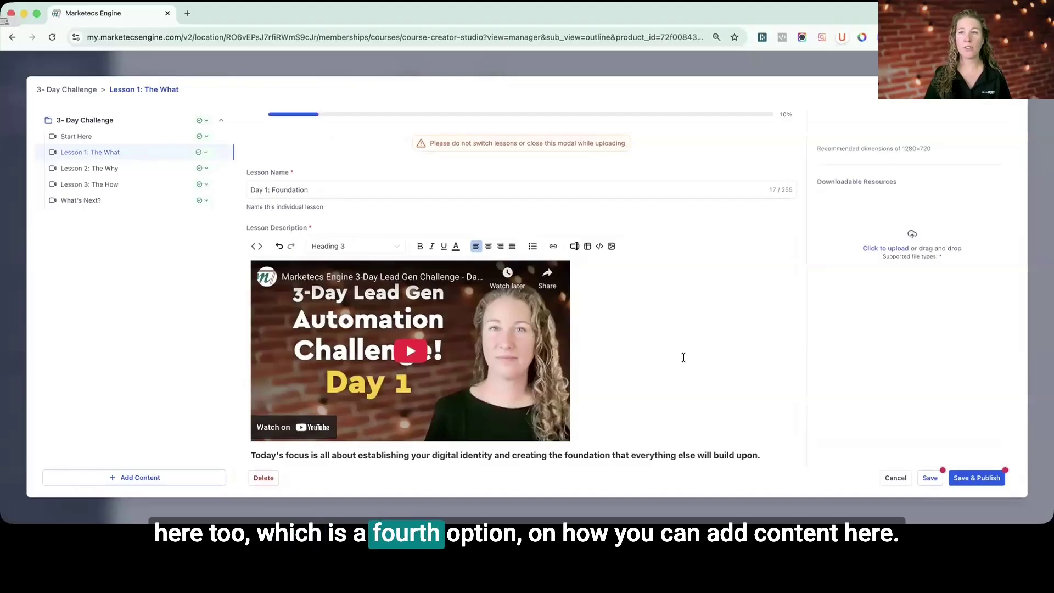
pyautogui.scroll(3, 683, 363)
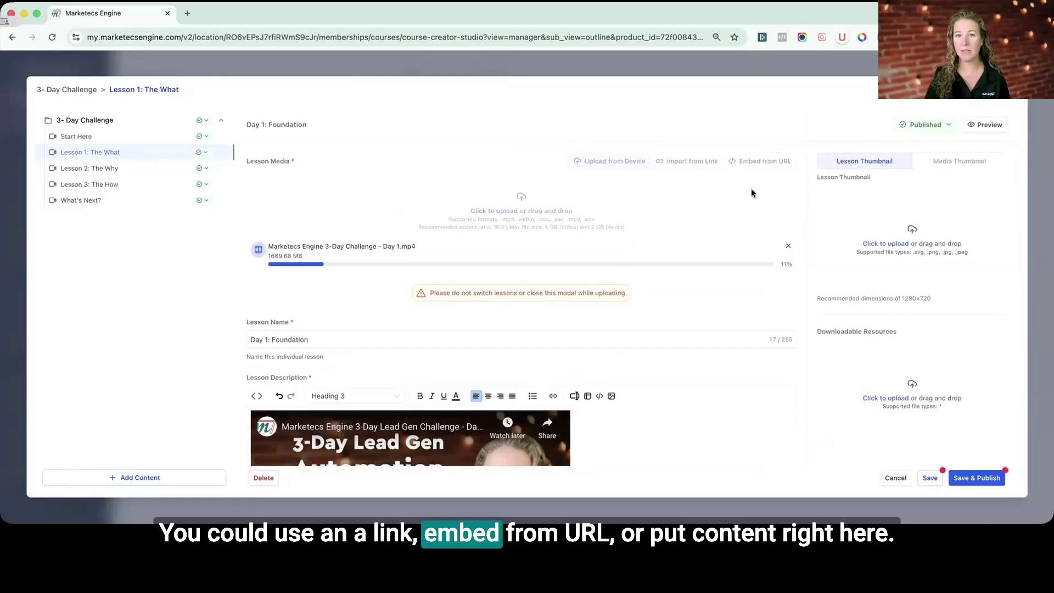
pyautogui.scroll(-5, 663, 364)
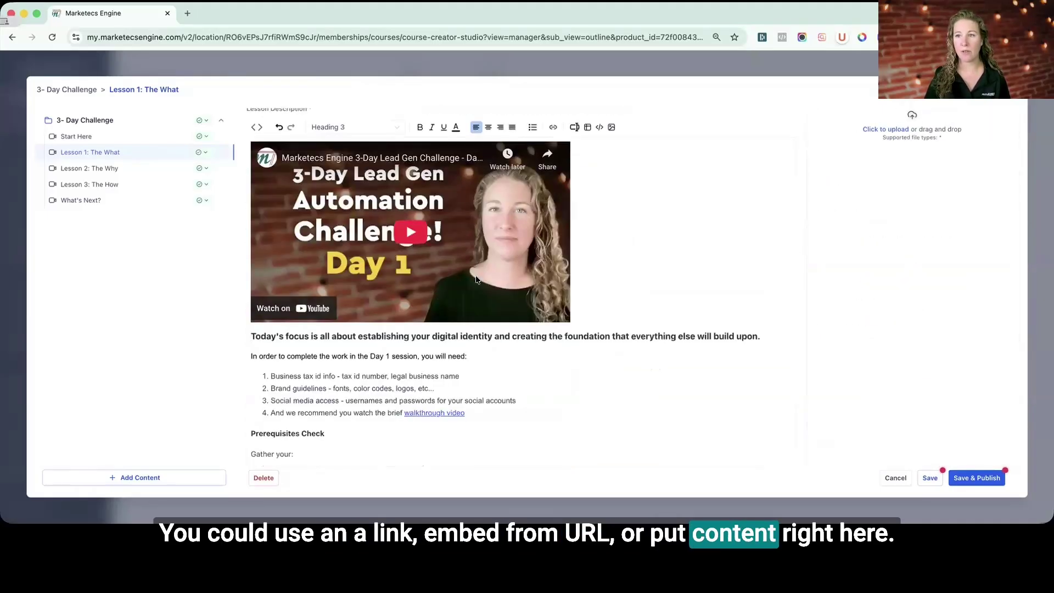
pyautogui.scroll(1, 675, 286)
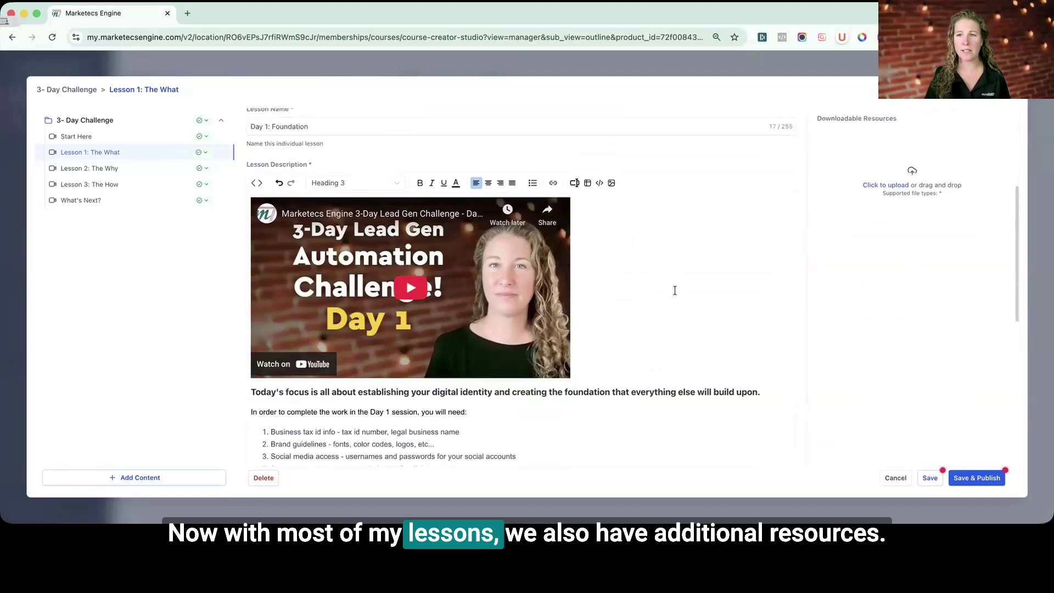
# Upload the Day 1 challenge image as lesson thumbnail and "3-Day-Challenge-Day-1.pdf" as a downloadable resource, and save the lesson.
pyautogui.scroll(3, 675, 290)
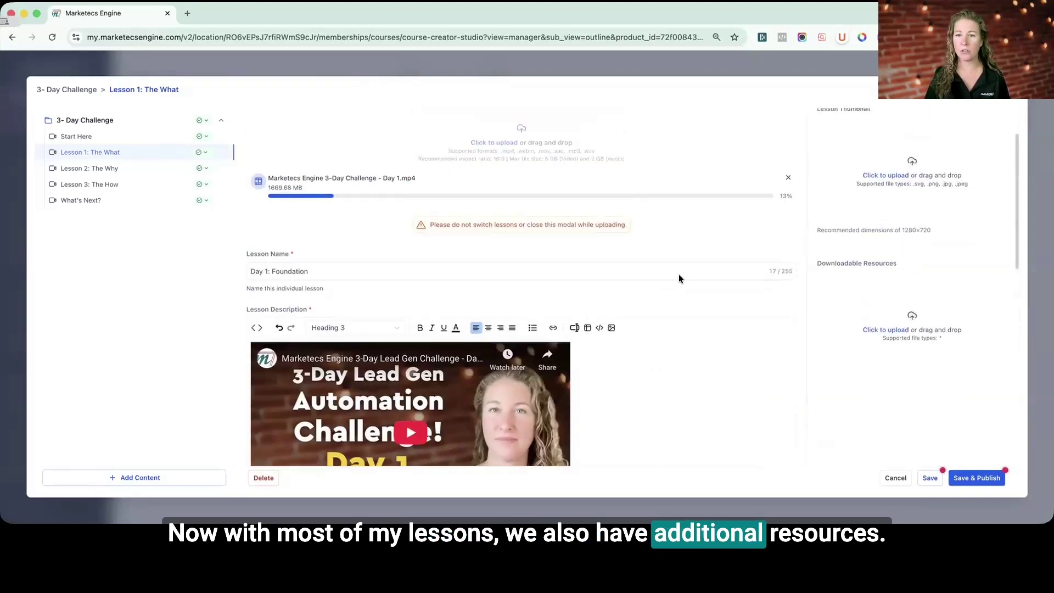
pyautogui.scroll(1, 710, 242)
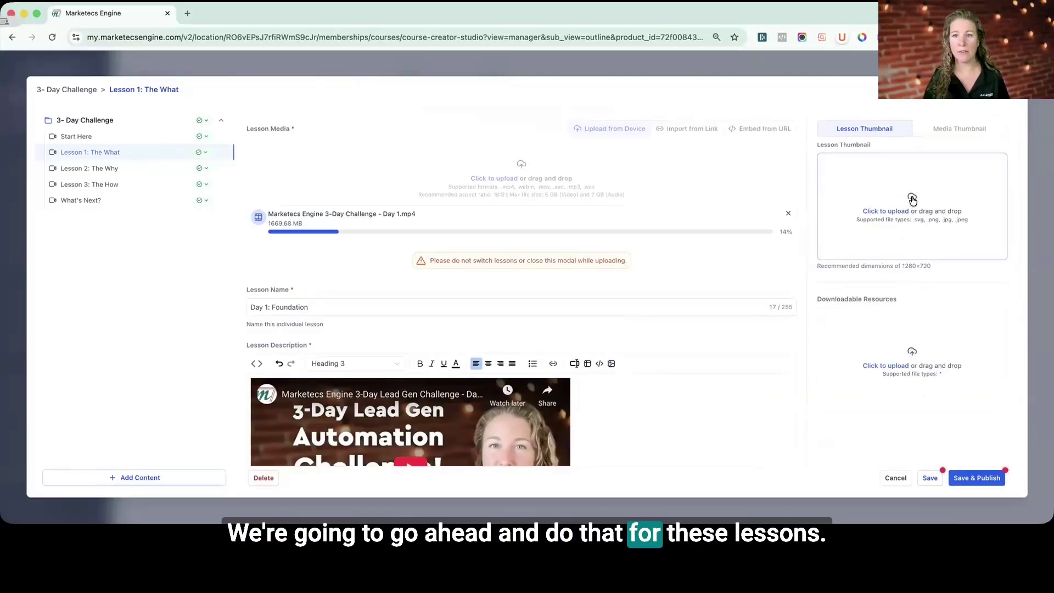
pyautogui.click(912, 199)
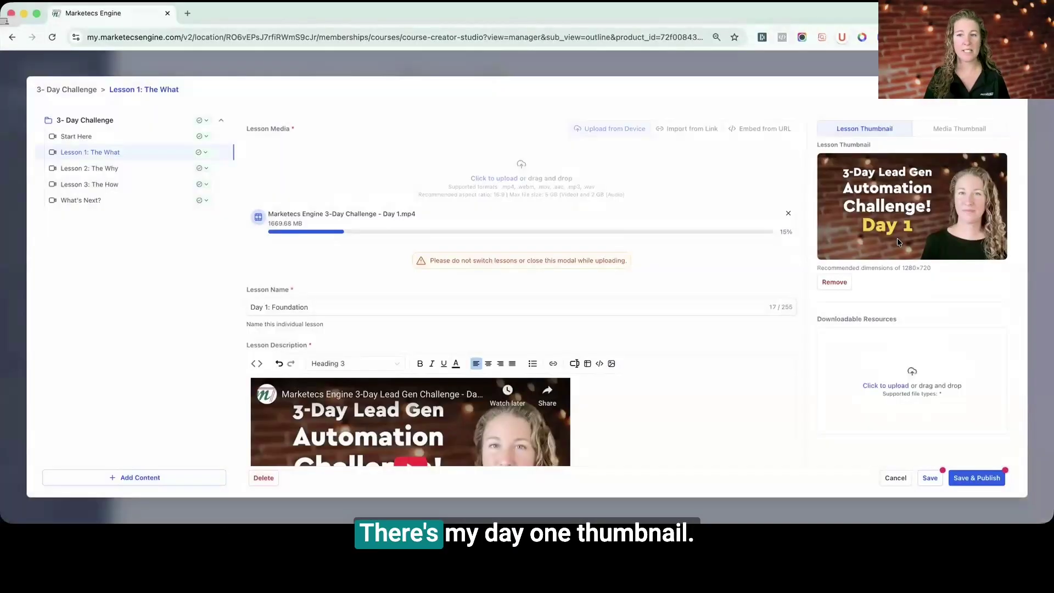
pyautogui.click(895, 388)
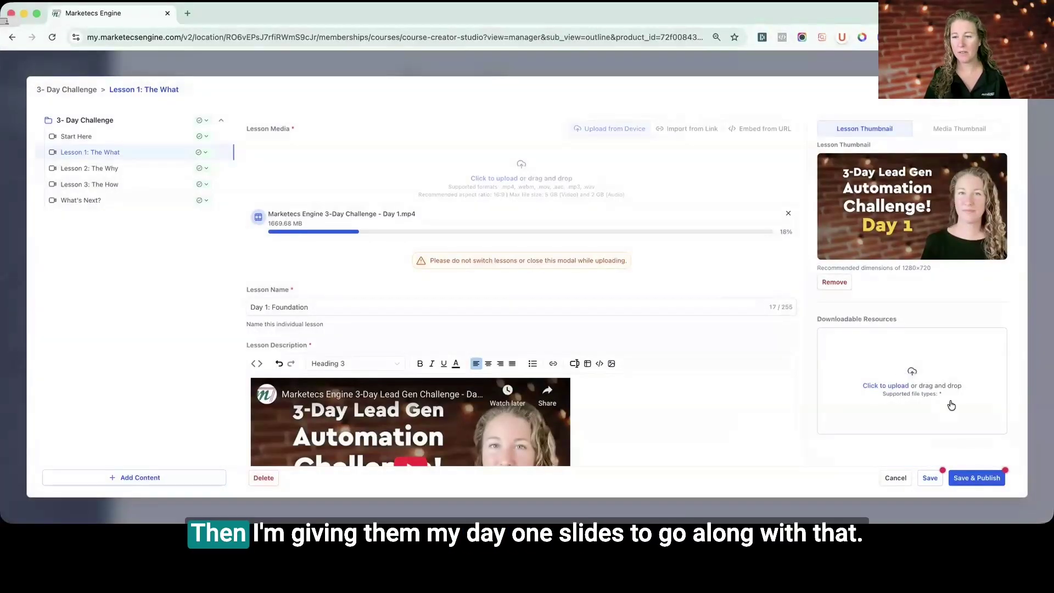
pyautogui.scroll(-2, 879, 359)
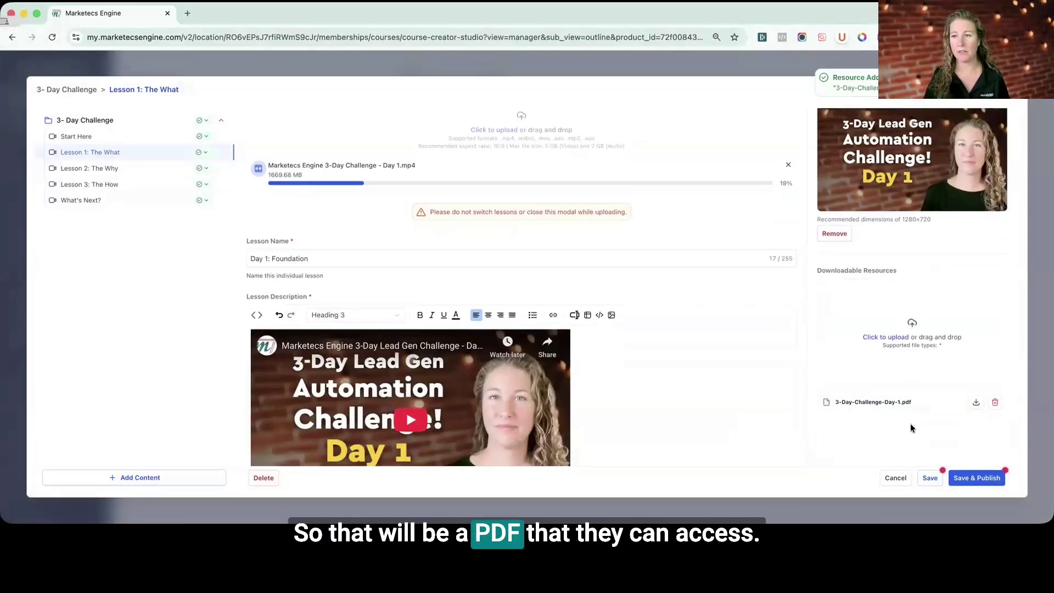
pyautogui.click(929, 478)
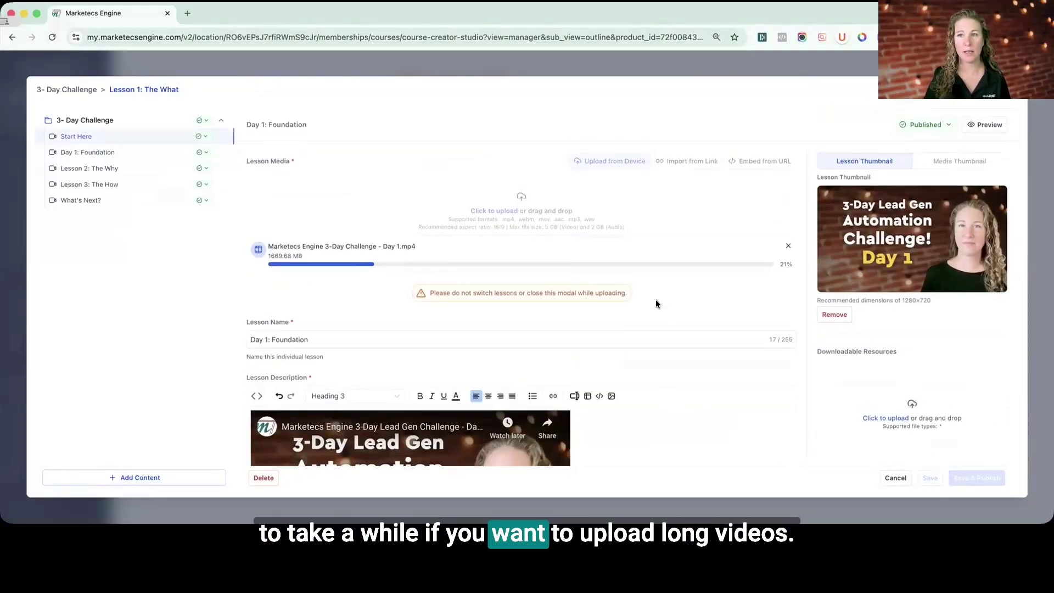
# Check the processing of the uploaded Day 1 video and compare it with the YouTube video embedded in the lesson description.
pyautogui.scroll(-3, 643, 308)
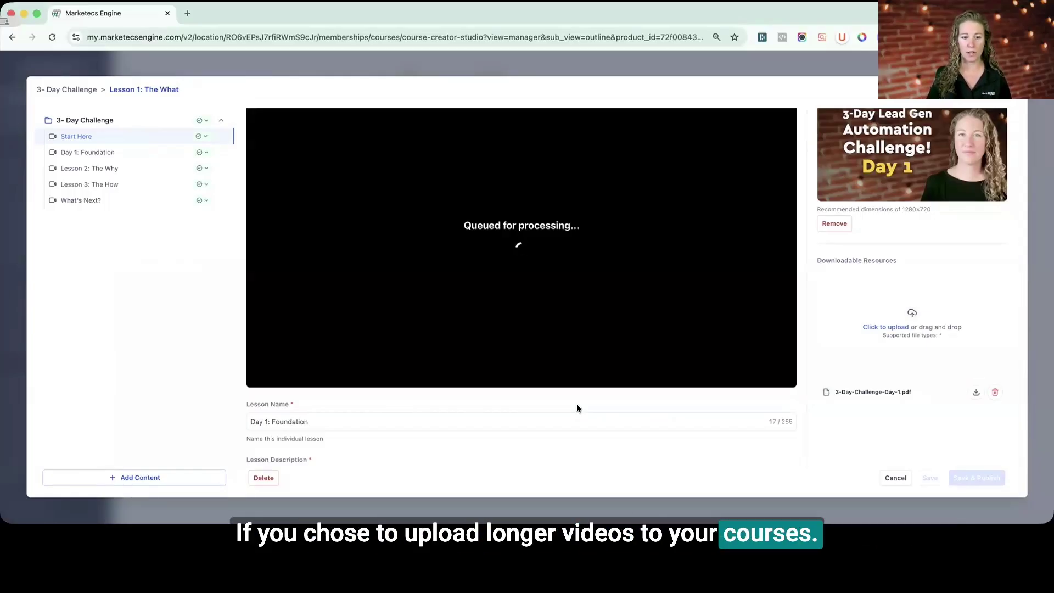
pyautogui.scroll(-3, 575, 401)
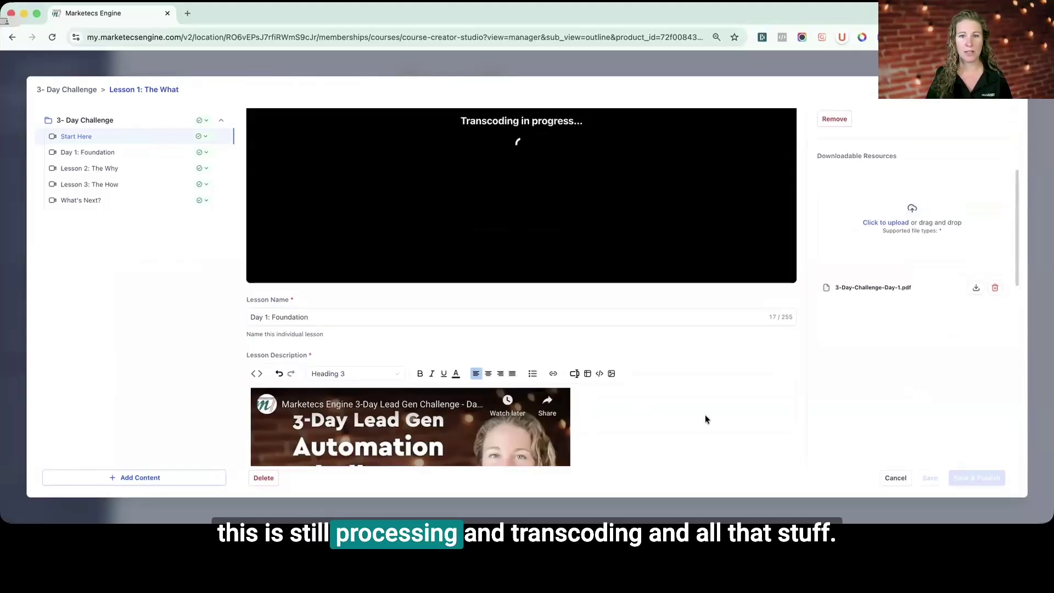
pyautogui.scroll(-2, 721, 425)
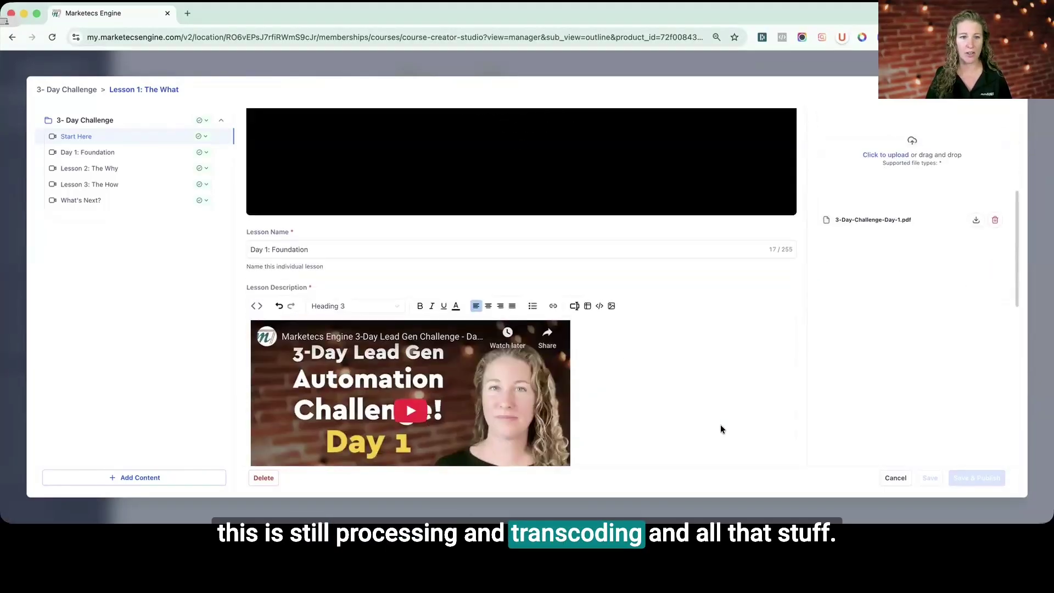
pyautogui.scroll(5, 720, 427)
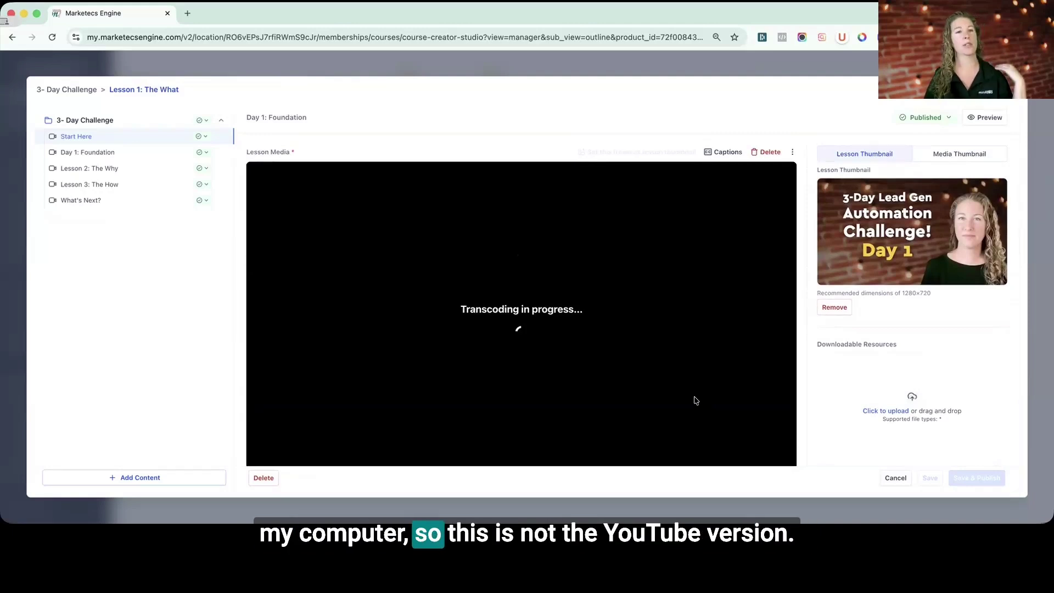
pyautogui.scroll(-6, 684, 360)
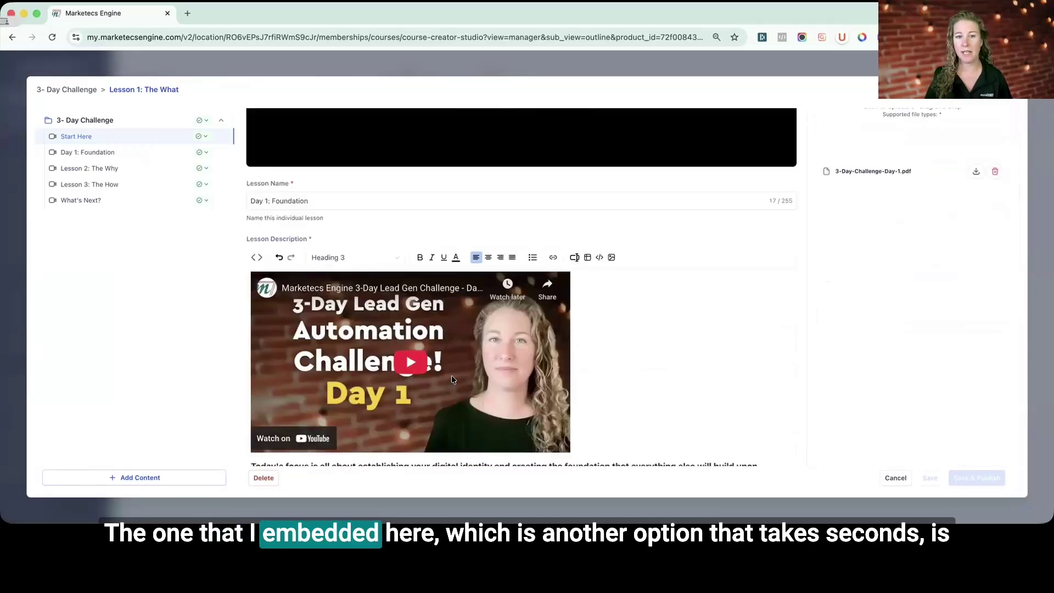
pyautogui.scroll(-1, 490, 406)
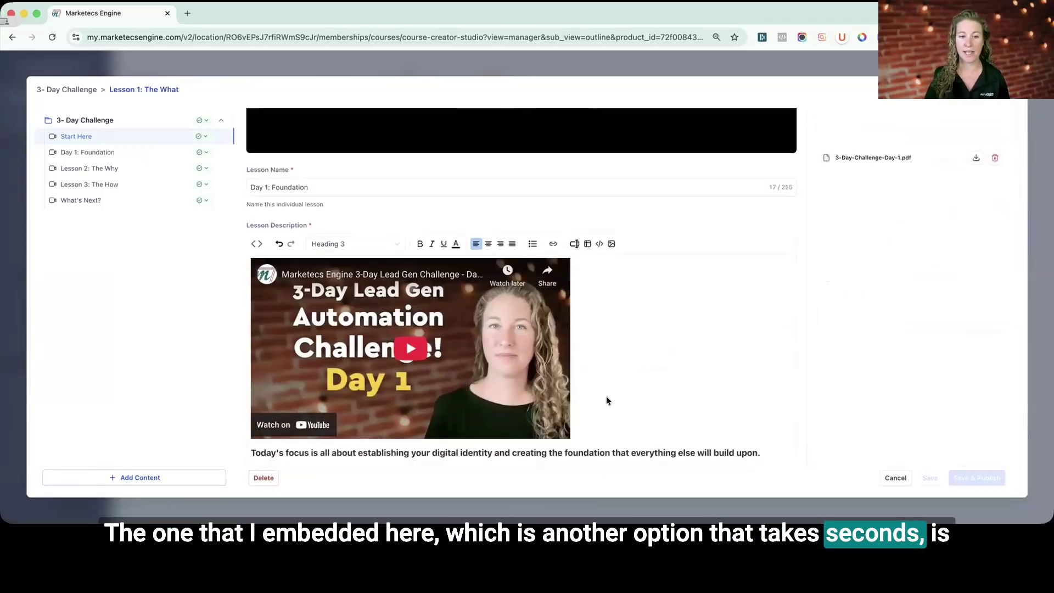
pyautogui.scroll(-1, 549, 346)
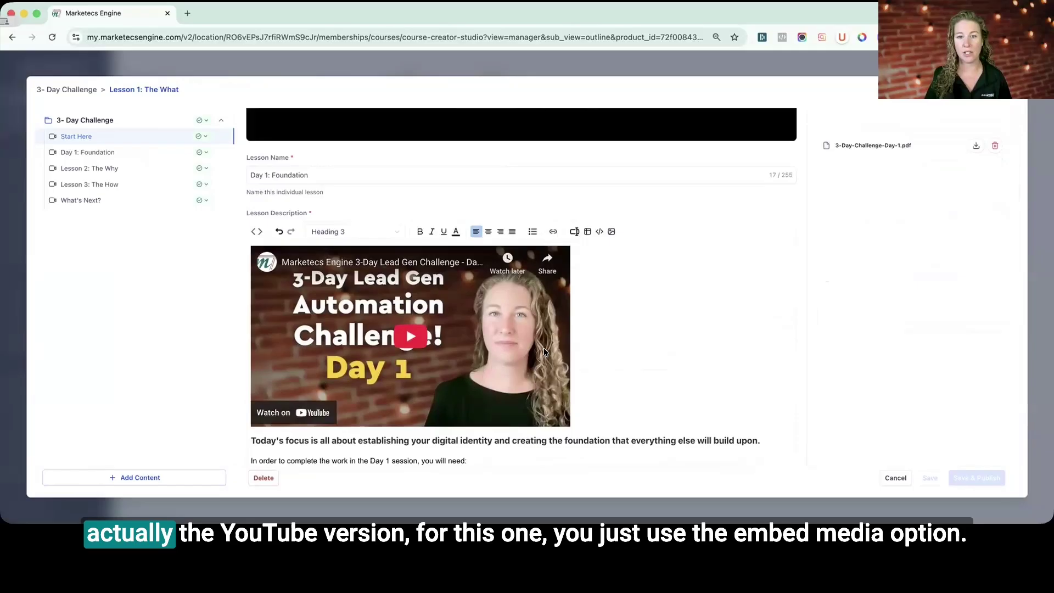
pyautogui.click(560, 340)
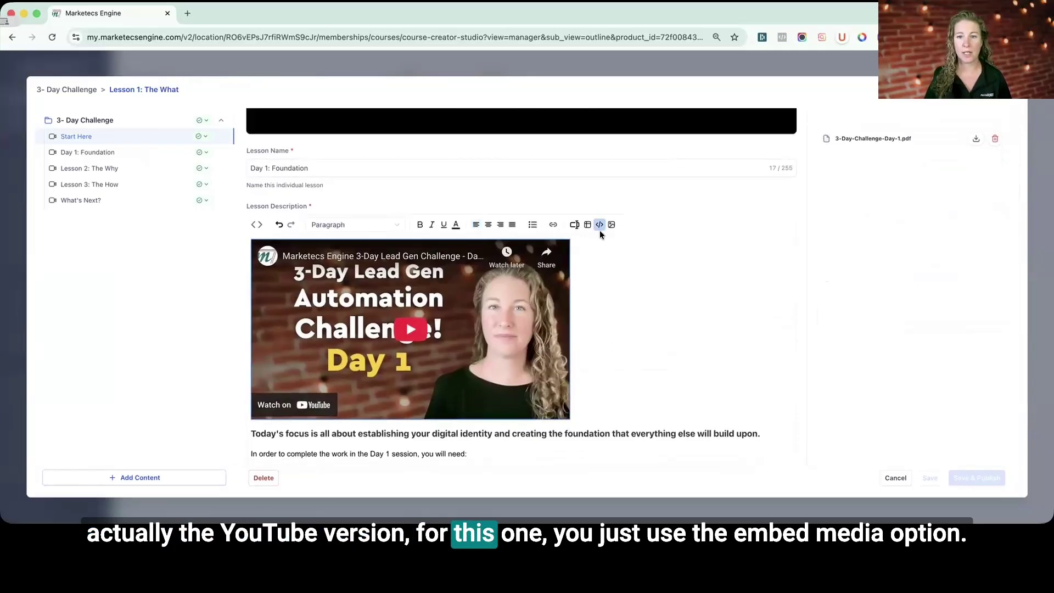
# Check the embed settings of the Day 1 YouTube video and the transcoding notice for the uploaded lesson video.
pyautogui.click(599, 225)
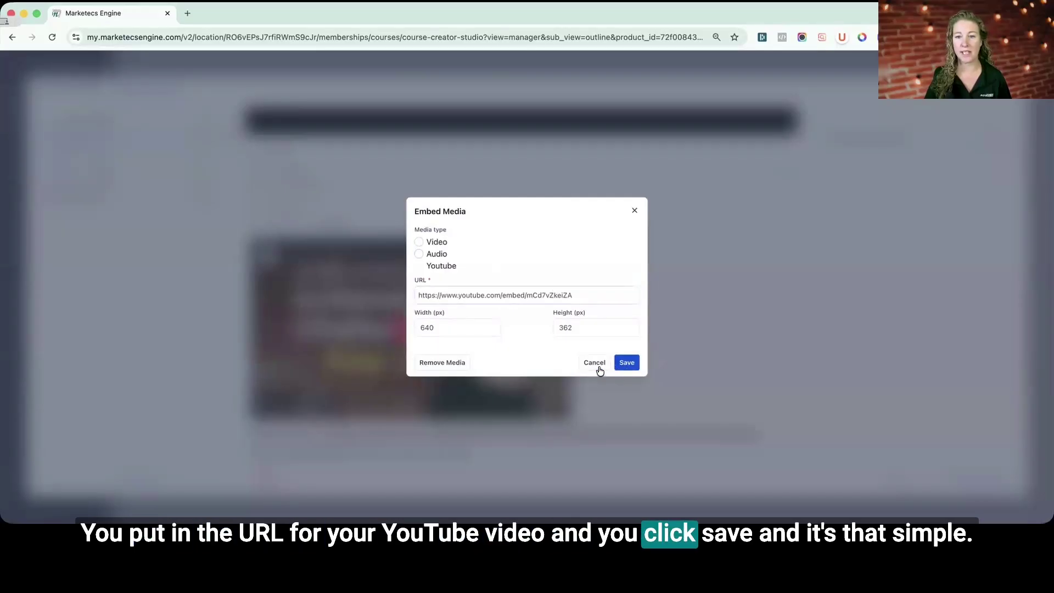
pyautogui.click(649, 366)
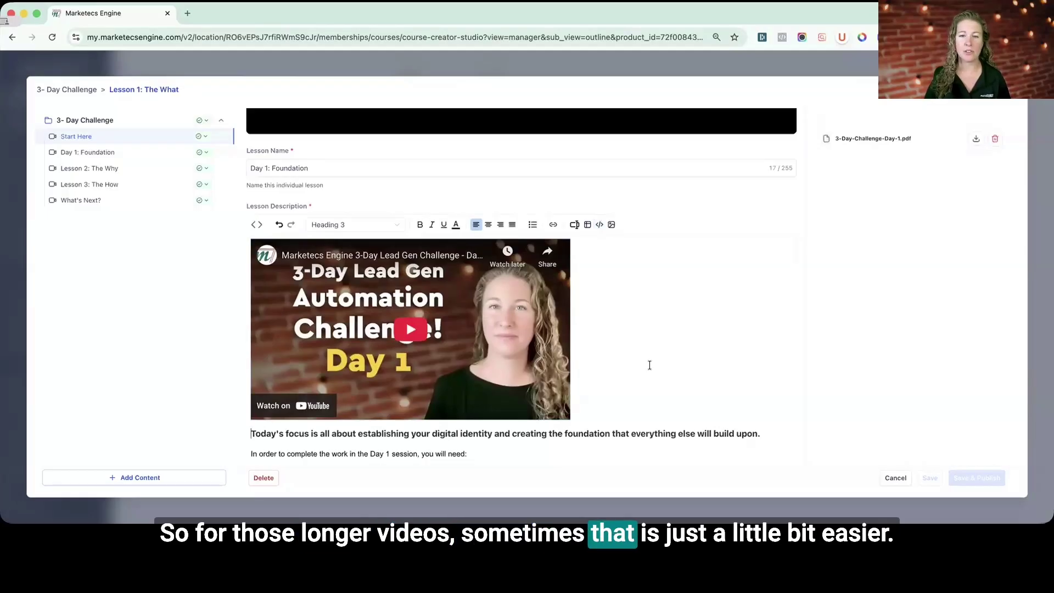
pyautogui.scroll(5, 649, 359)
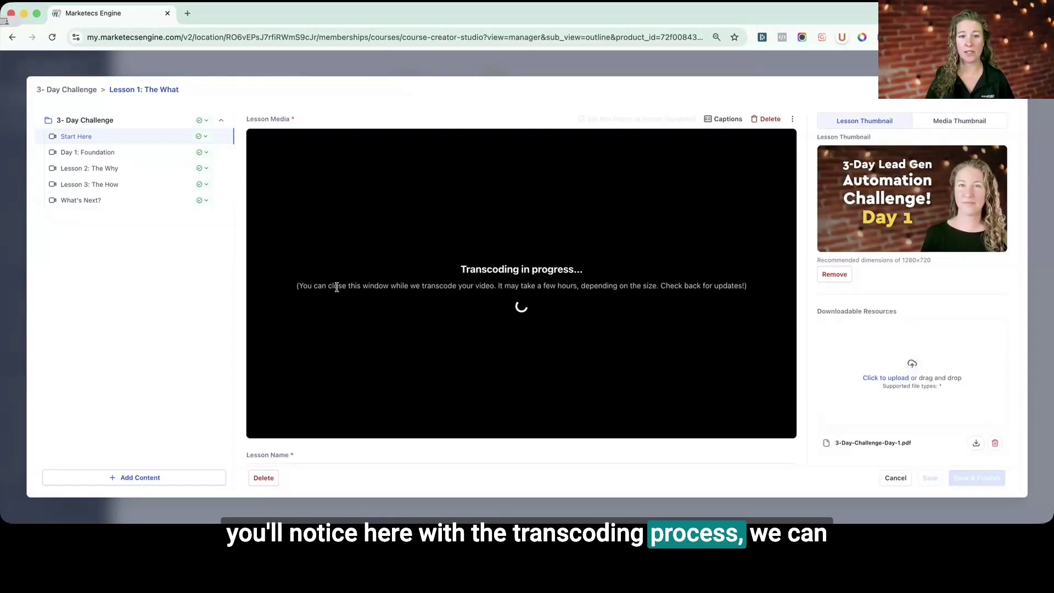
pyautogui.moveTo(338, 285); pyautogui.dragTo(562, 285)
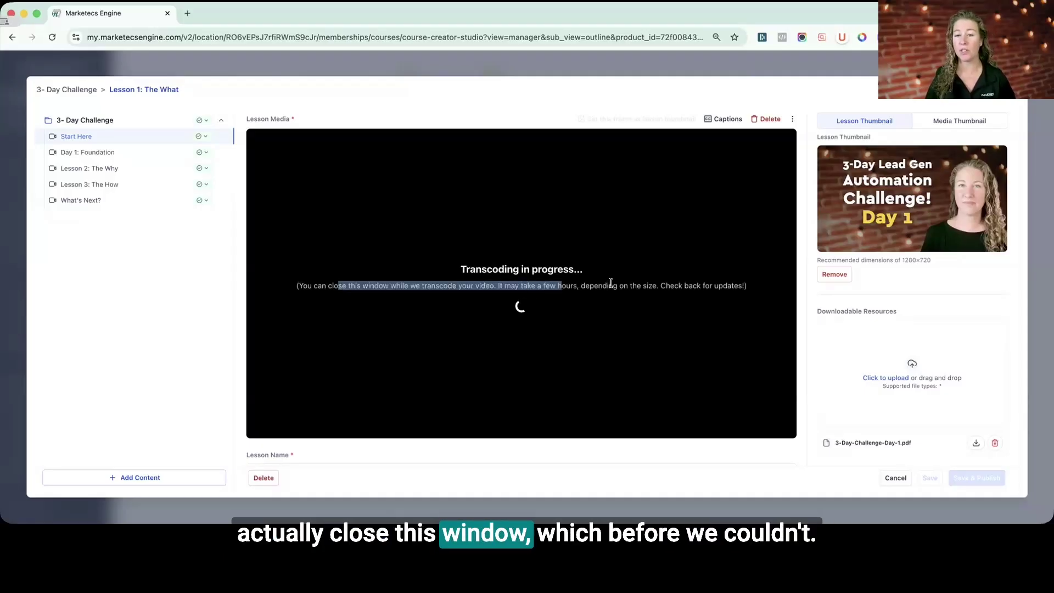
pyautogui.scroll(-3, 604, 337)
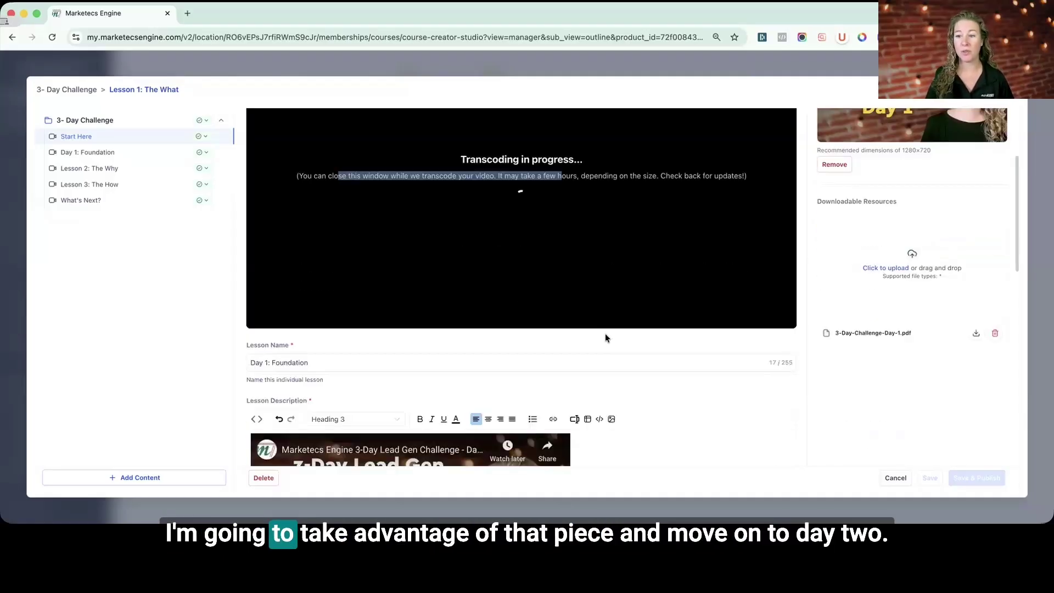
pyautogui.scroll(4, 604, 337)
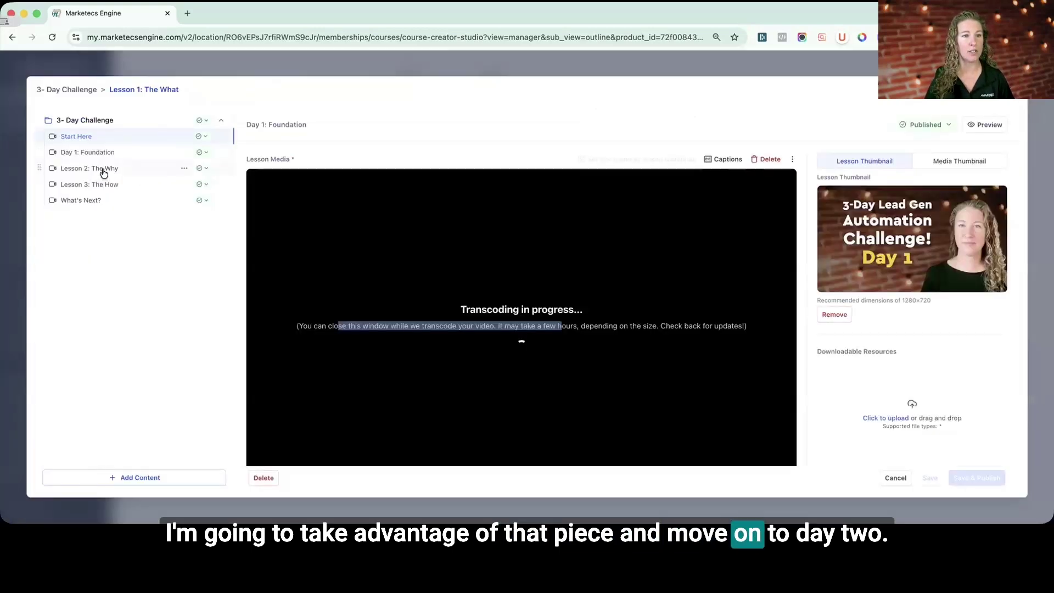
# Rename "Lesson 2: The Why" as "Day 2: Organization" and replace its description with the prepared Day 2 text and embedded YouTube video.
pyautogui.click(104, 170)
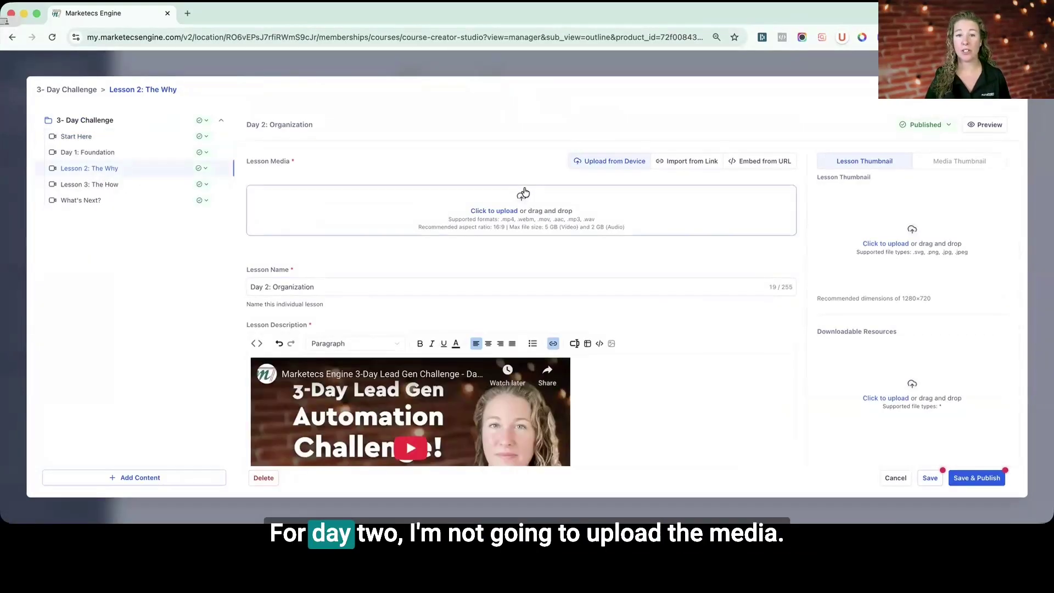
pyautogui.click(329, 289)
pyautogui.hotkey('ctrl', 'a')
pyautogui.scroll(-3, 522, 295)
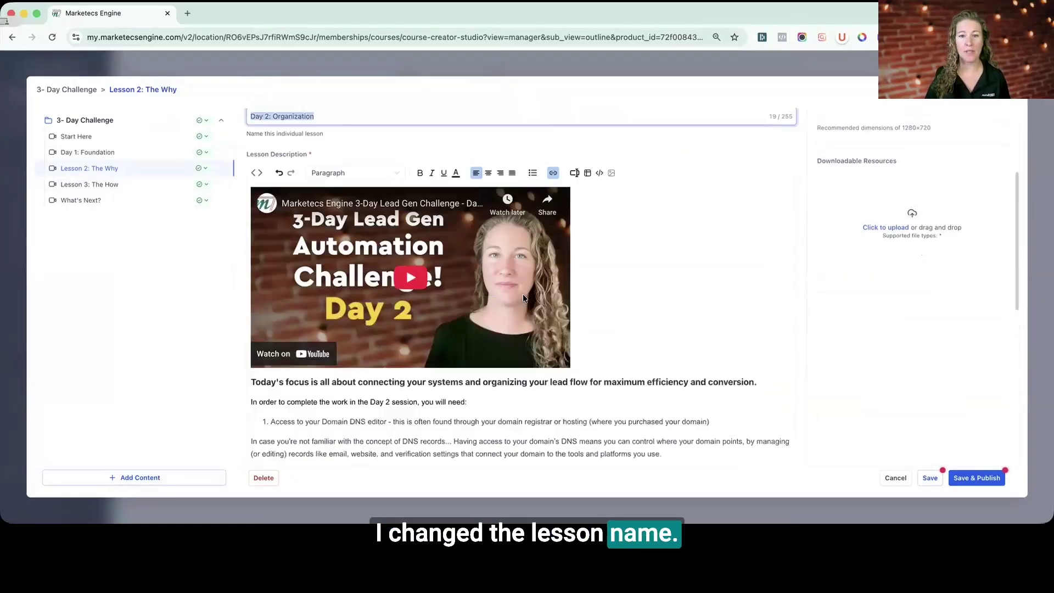
# Examine the Day 2 description from the prerequisites and session activities through to the homework links.
pyautogui.click(505, 397)
pyautogui.scroll(-4, 505, 395)
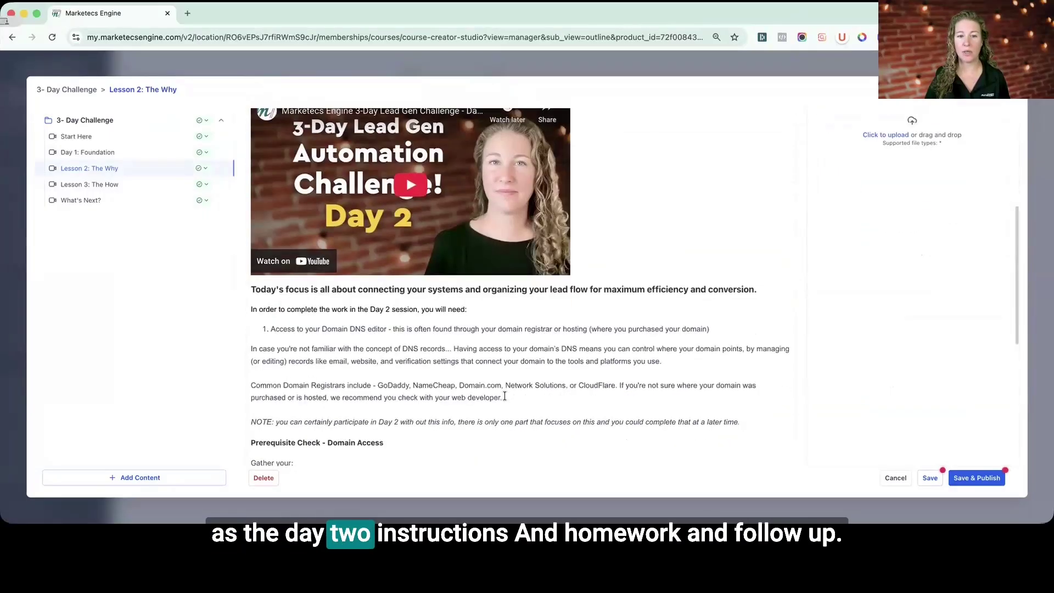
pyautogui.scroll(-5, 475, 363)
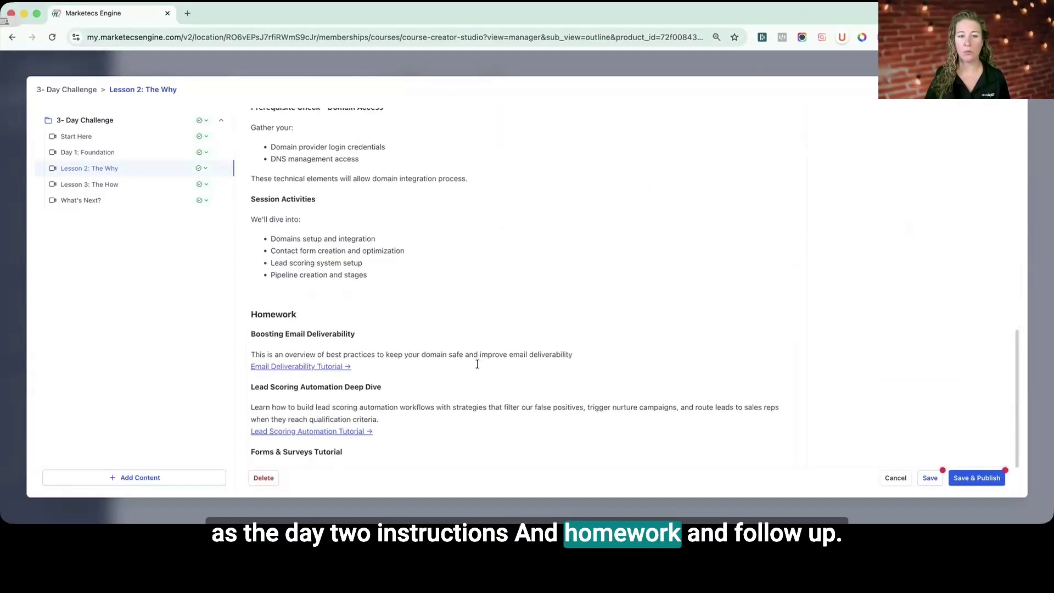
pyautogui.scroll(-1, 477, 364)
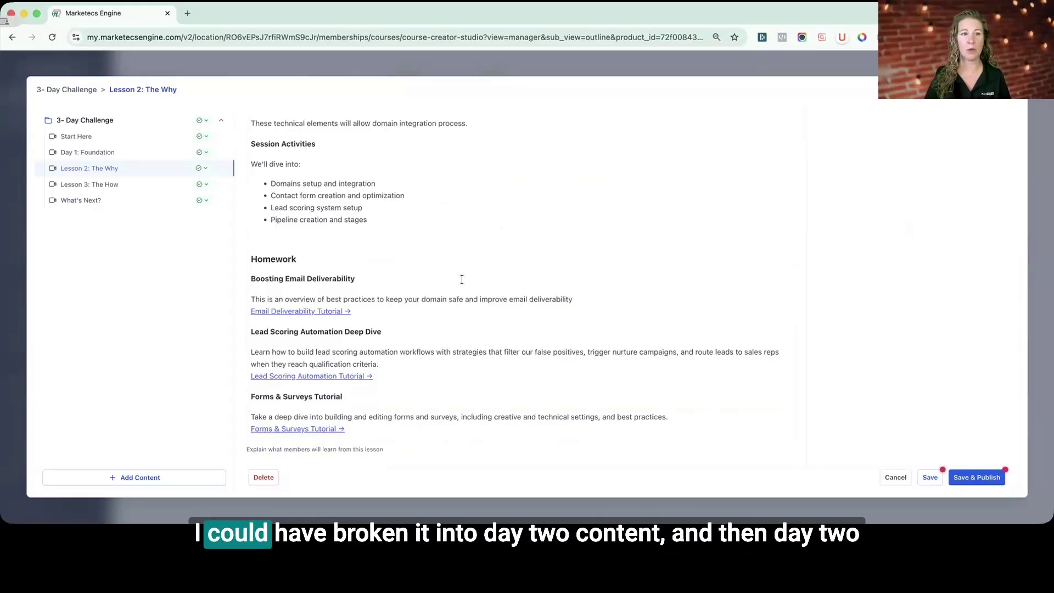
pyautogui.scroll(1, 462, 280)
pyautogui.scroll(5, 461, 282)
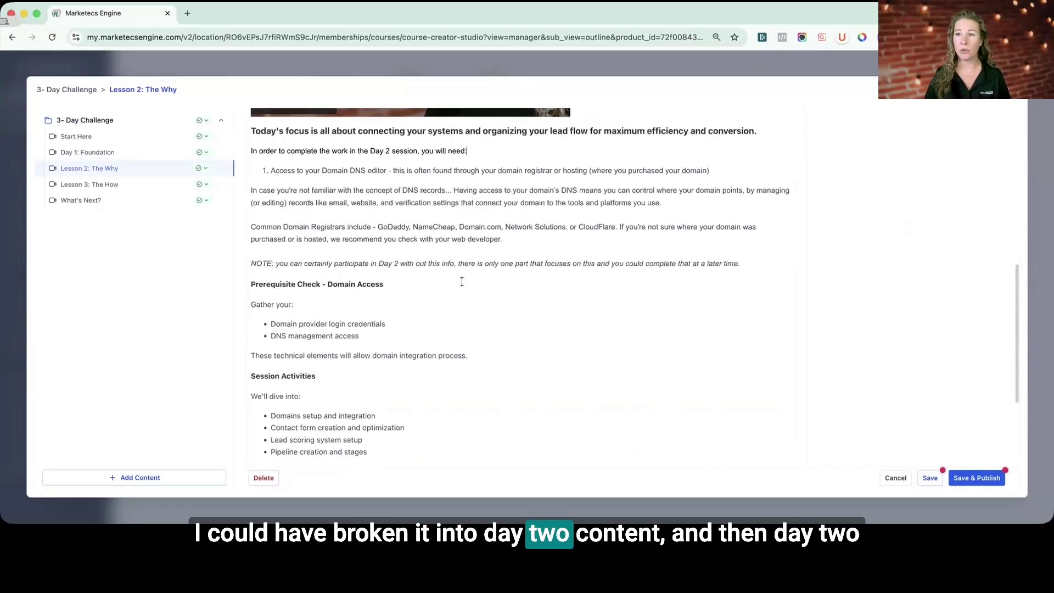
pyautogui.press('Escape')
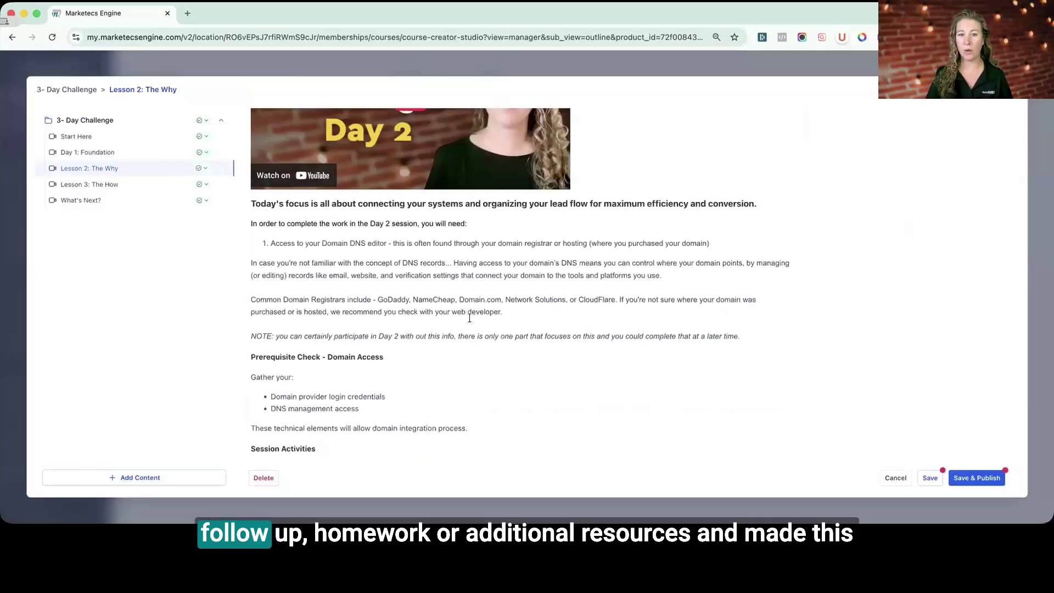
pyautogui.scroll(3, 646, 363)
pyautogui.scroll(2, 633, 360)
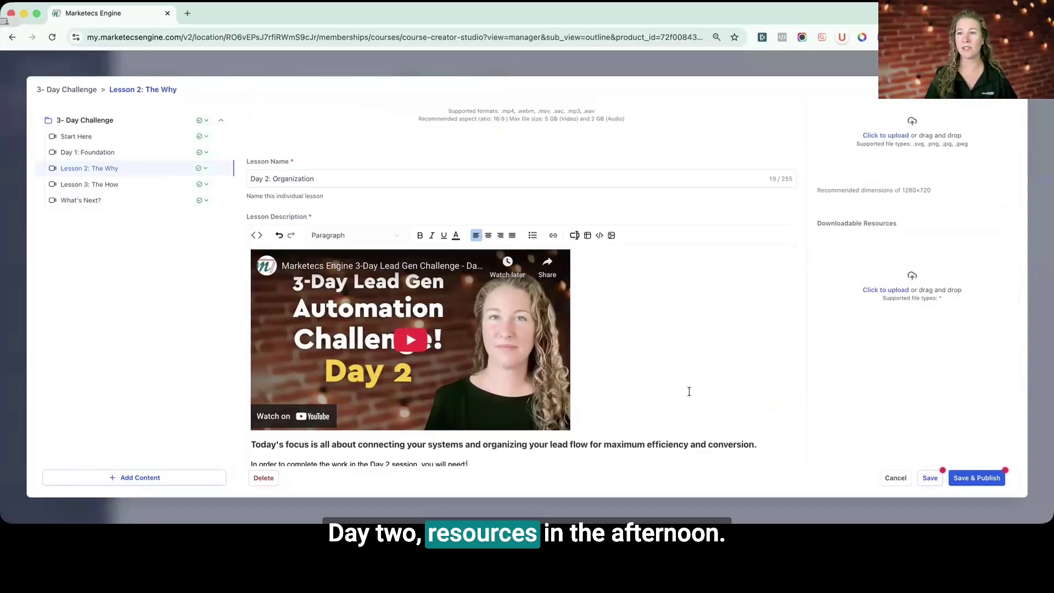
# Upload the Day 2 challenge image as lesson thumbnail and "3-Day-Challenge-Day-2.pdf" as a downloadable resource, and save the lesson.
pyautogui.scroll(3, 689, 392)
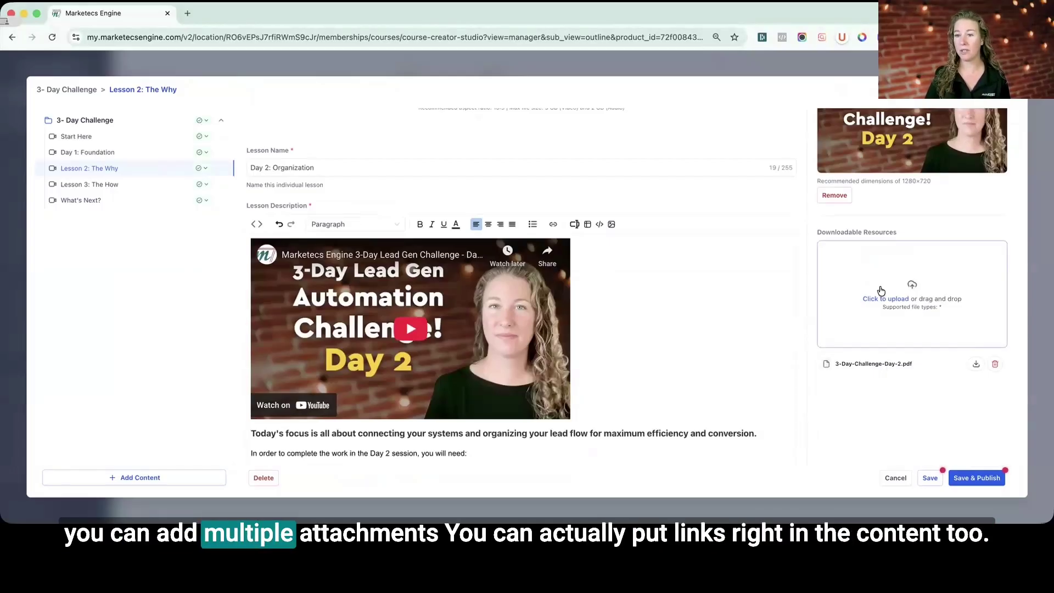
pyautogui.scroll(-15, 283, 302)
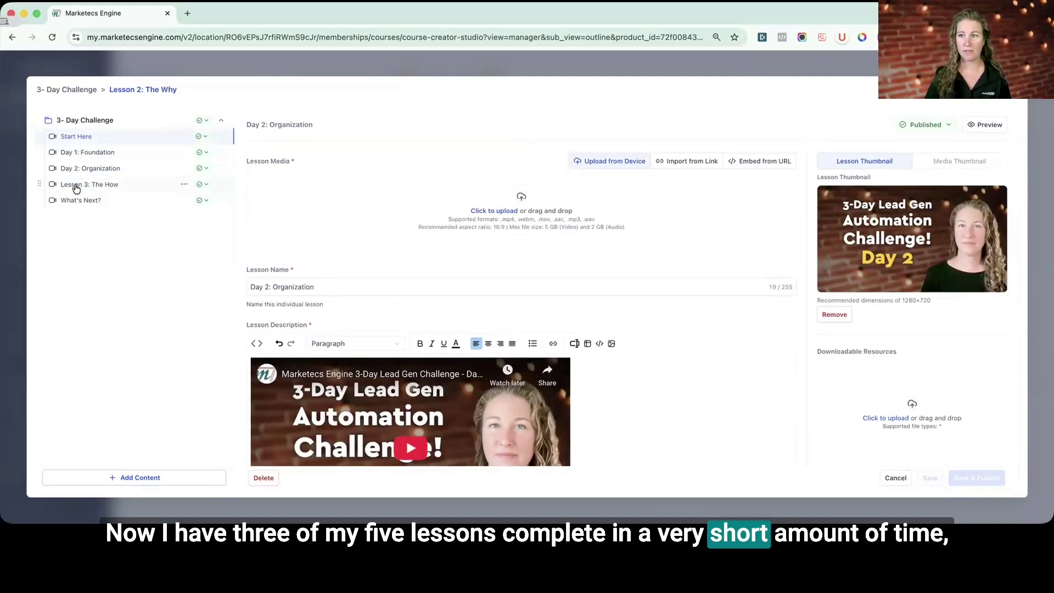
# Set up "Lesson 3: The How" as "Day 3: Activation" with the prepared description, embedded video and Day 3 thumbnail, and save it.
pyautogui.click(76, 188)
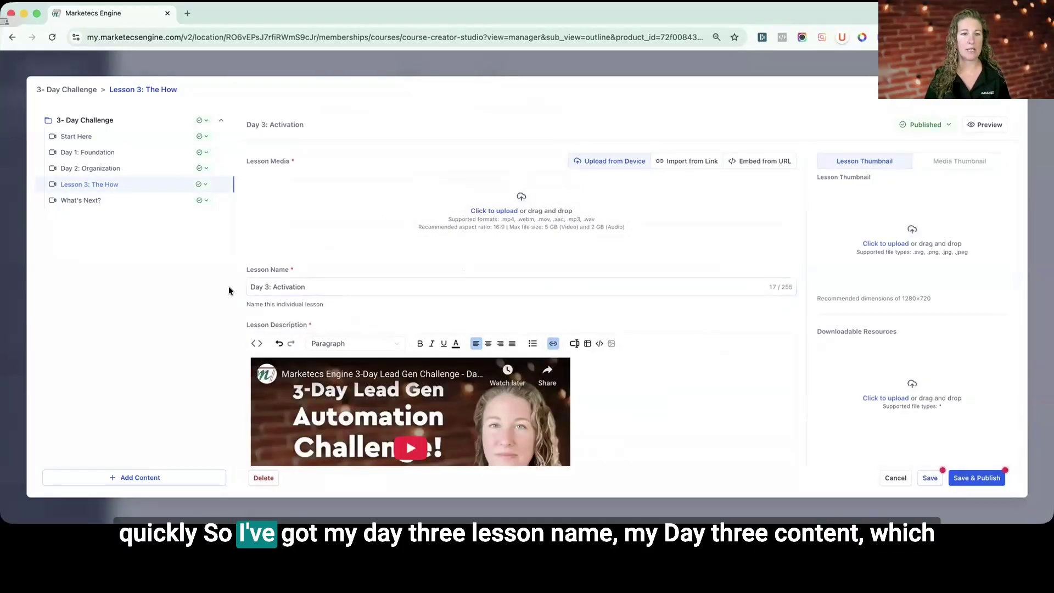
pyautogui.scroll(-8, 471, 339)
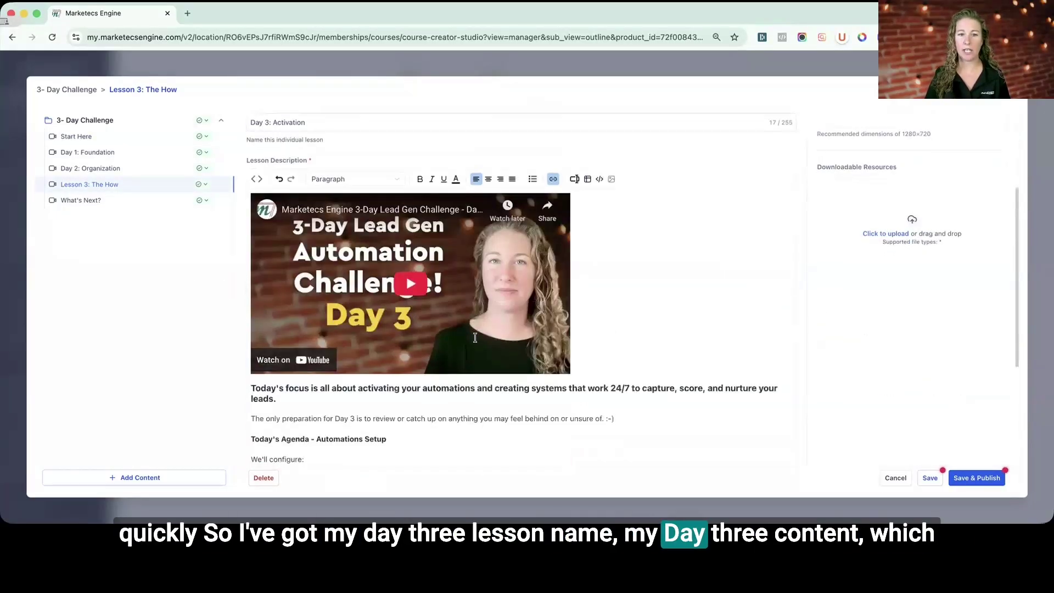
pyautogui.scroll(-1, 475, 338)
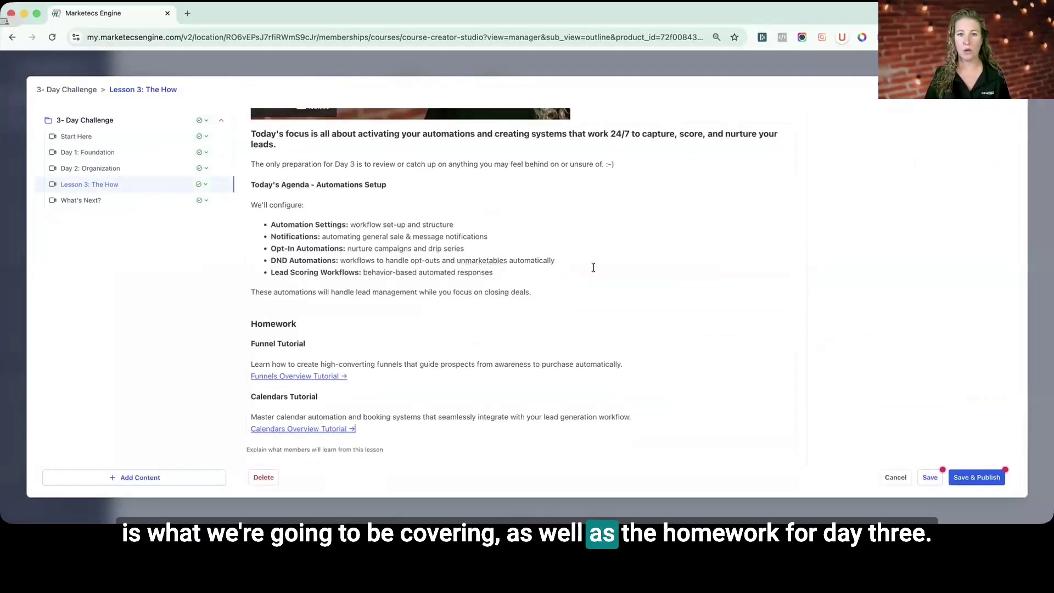
pyautogui.scroll(8, 594, 267)
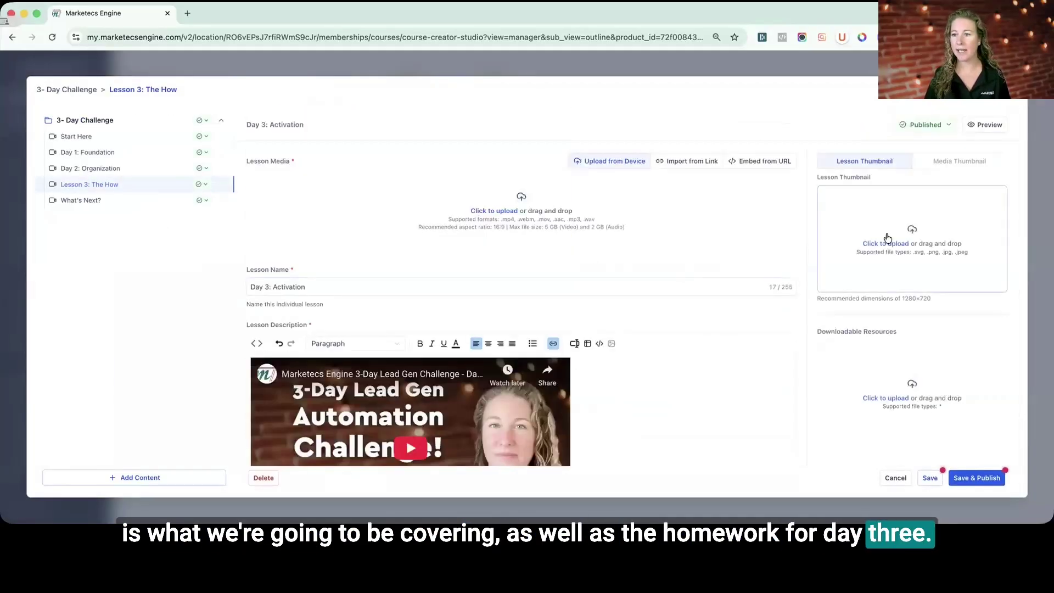
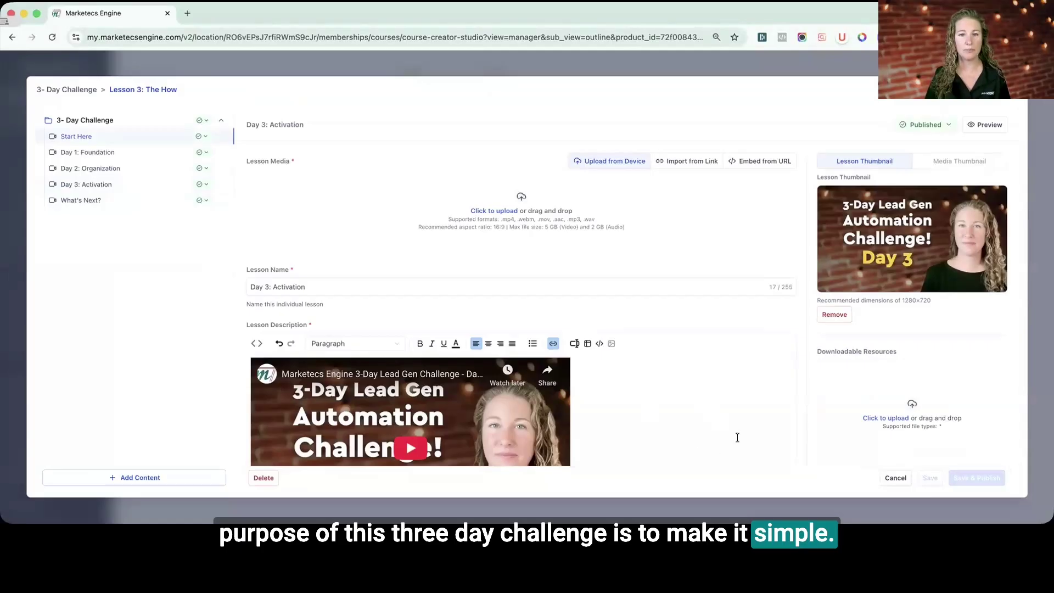
# Review the completed Day 1, Day 2 and Day 3 lessons in the course outline.
pyautogui.click(77, 136)
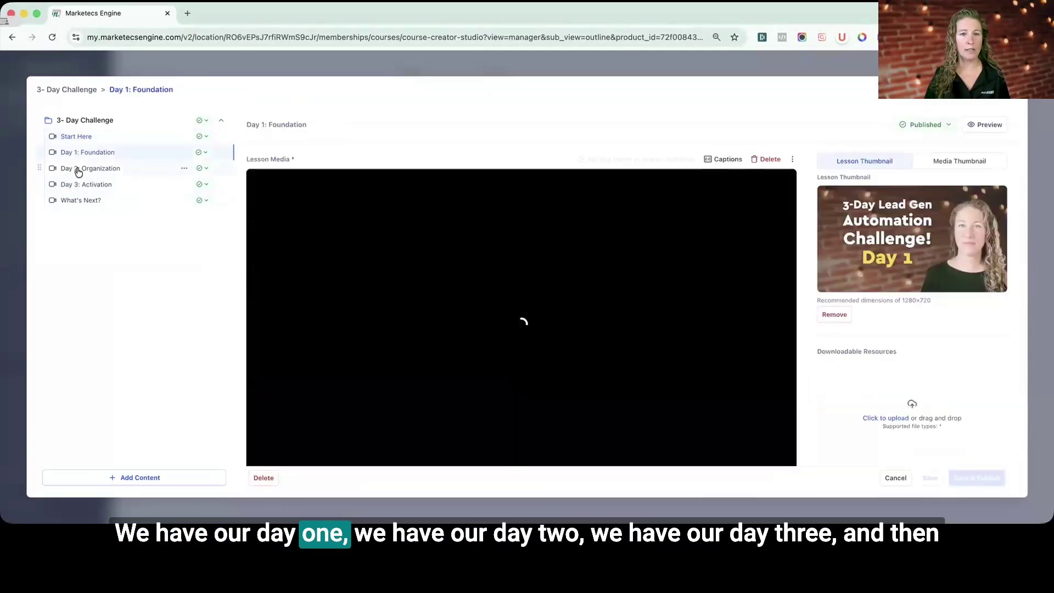
pyautogui.click(77, 169)
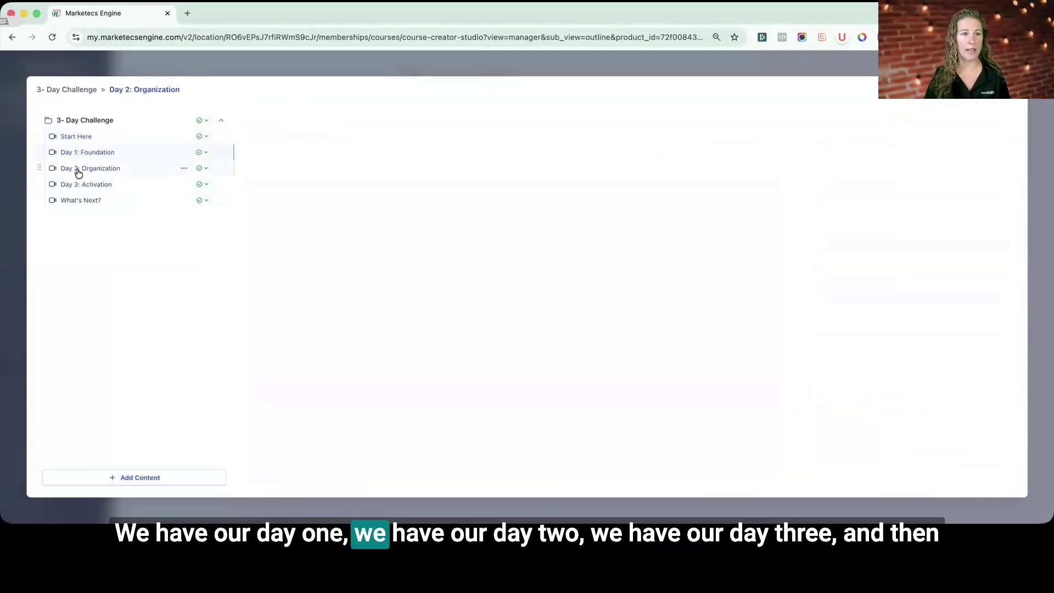
pyautogui.click(82, 185)
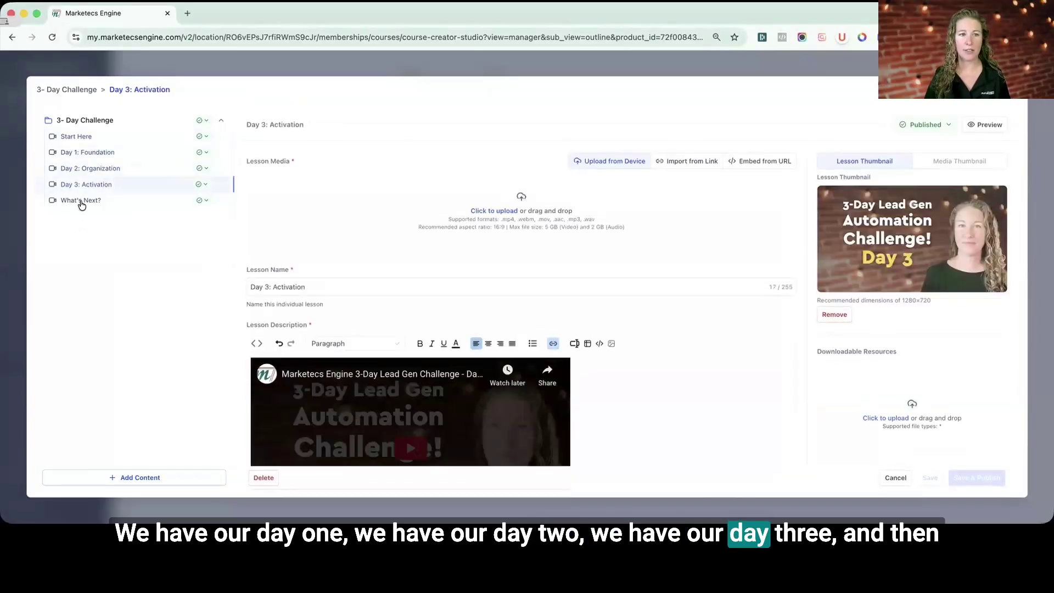
# Rename the "What's Next?" lesson as "Next Steps...", add the congratulations text with resource links and the Next Steps thumbnail, and save it.
pyautogui.click(81, 201)
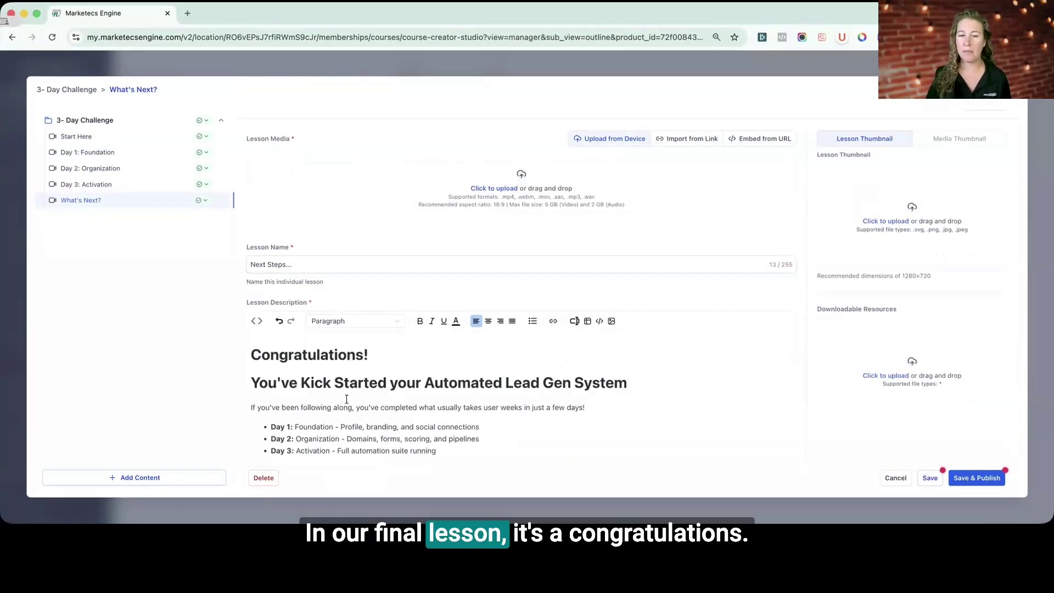
pyautogui.scroll(-1, 347, 399)
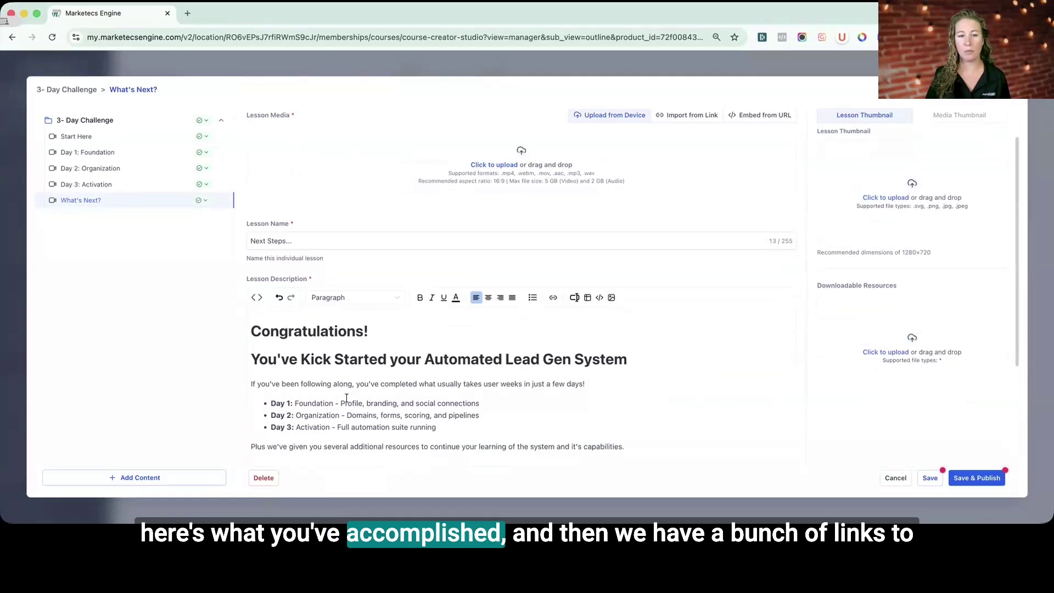
pyautogui.scroll(-2, 346, 397)
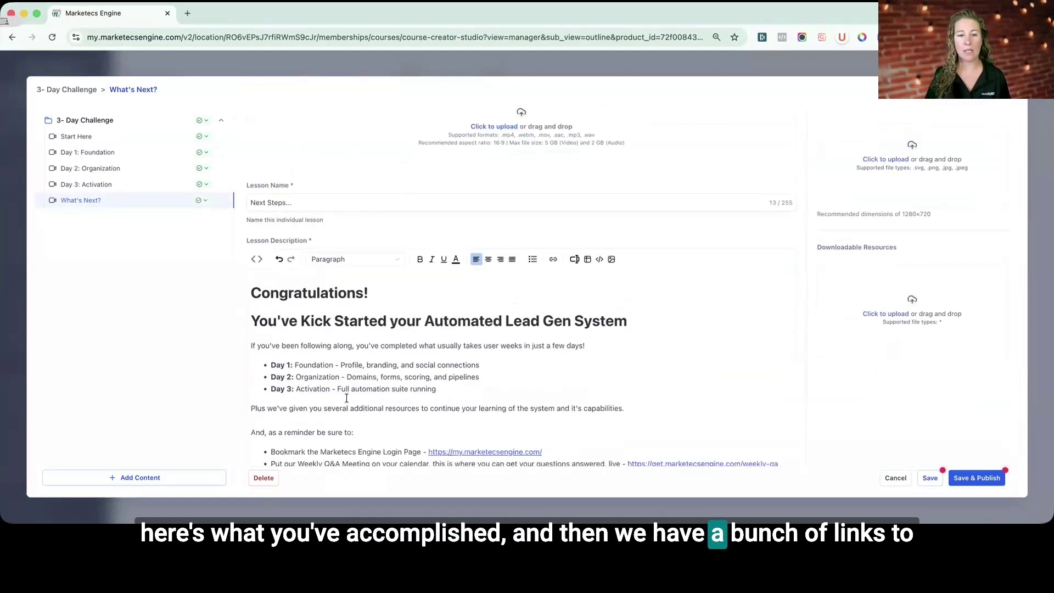
pyautogui.scroll(-7, 346, 398)
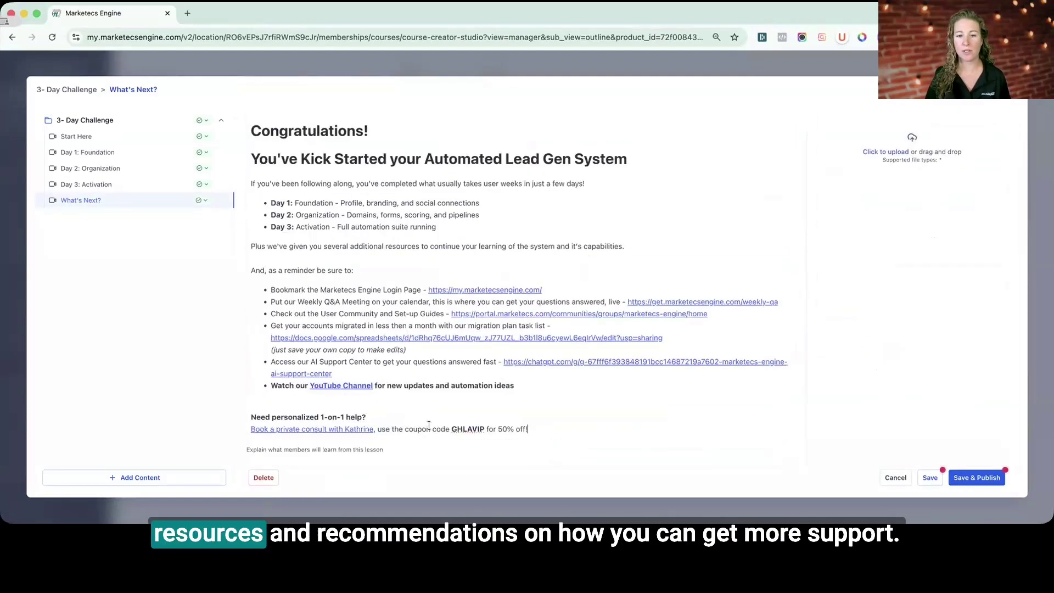
pyautogui.scroll(3, 432, 423)
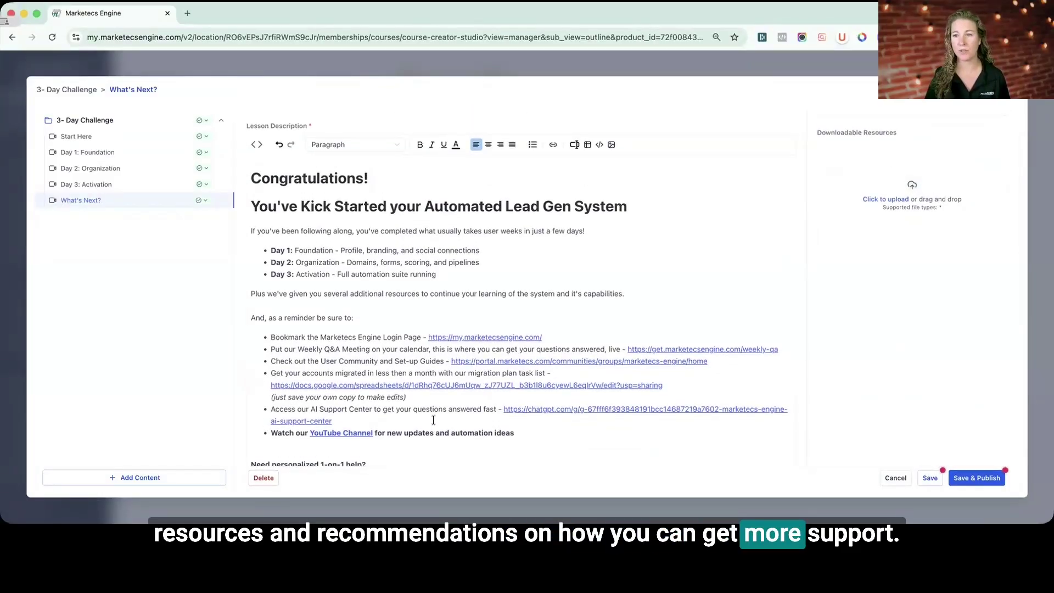
pyautogui.scroll(8, 541, 422)
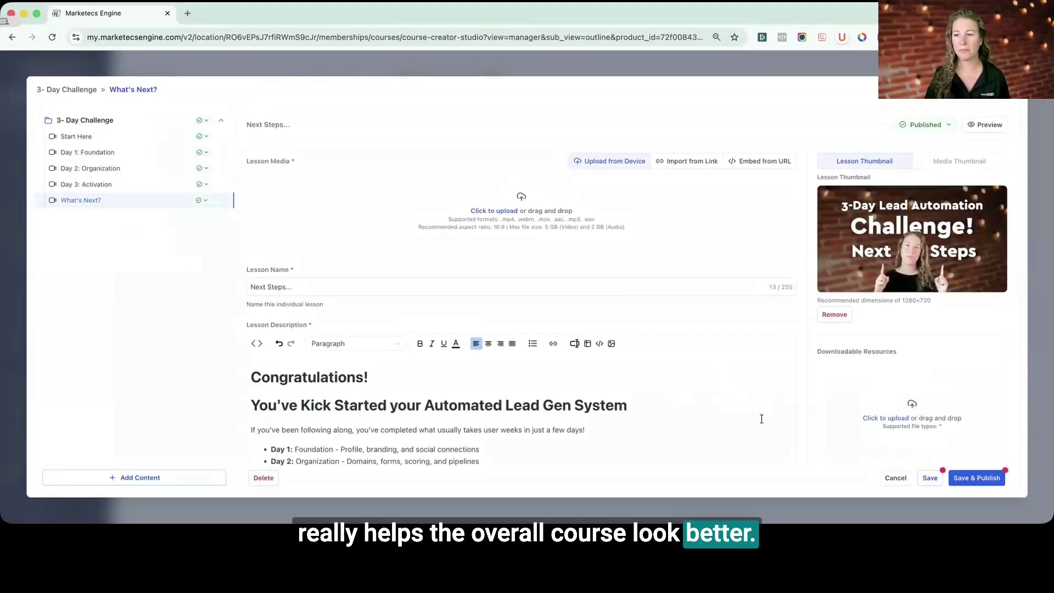
# Preview the 3-Day Challenge course, checking the lesson list thumbnails, the Start Here lesson and the Day 1 video and files.
pyautogui.click(992, 124)
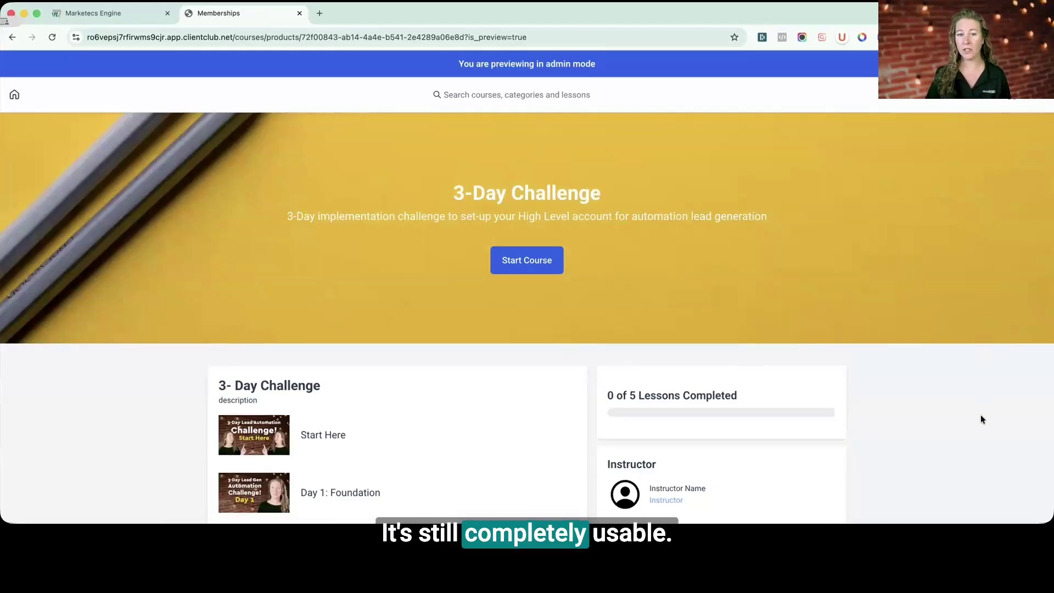
pyautogui.scroll(-3, 981, 416)
pyautogui.scroll(-2, 981, 419)
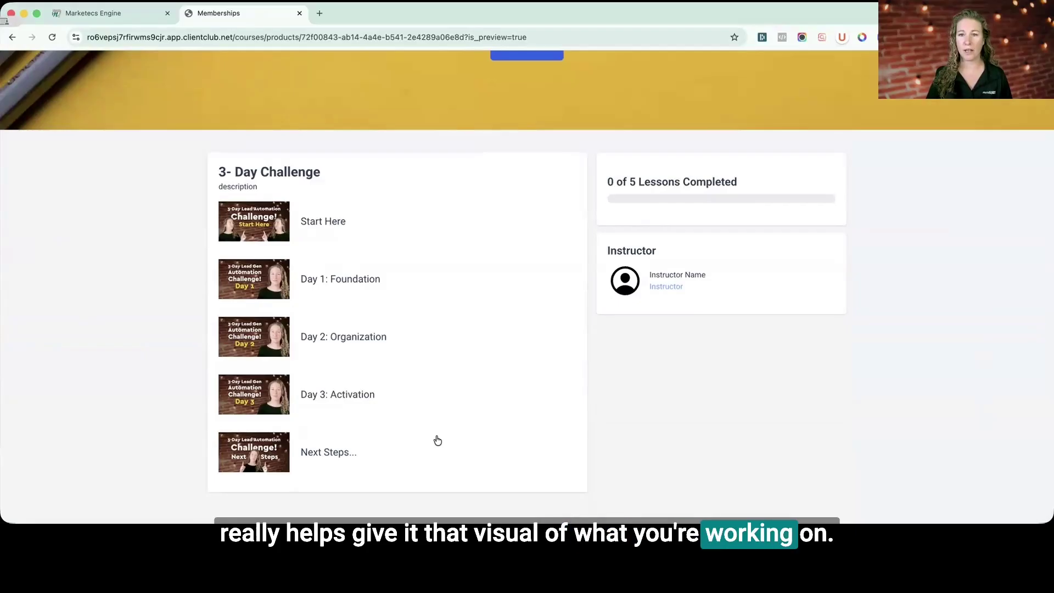
pyautogui.click(263, 214)
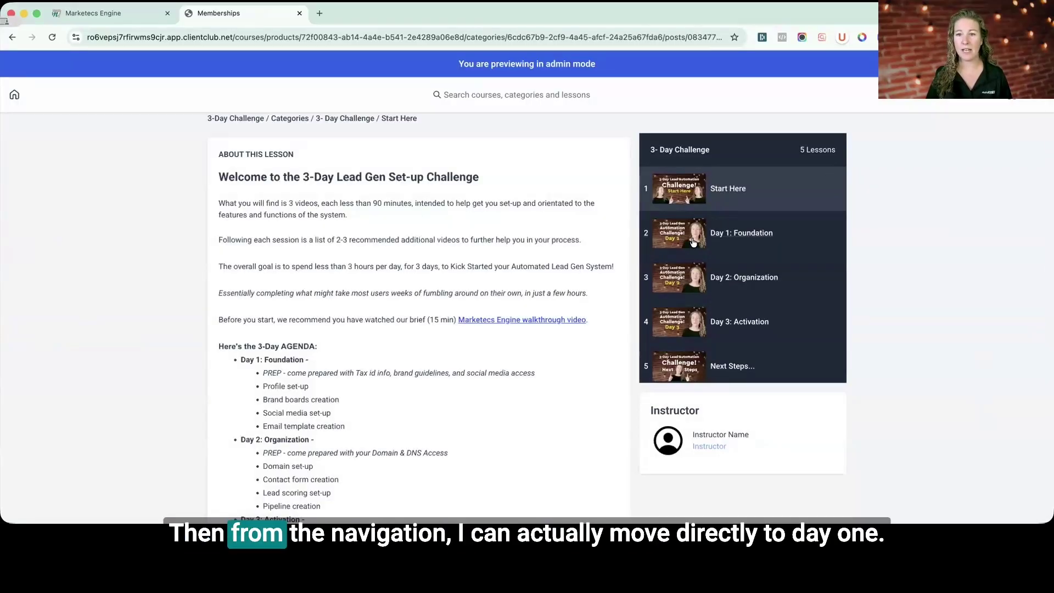
pyautogui.click(693, 230)
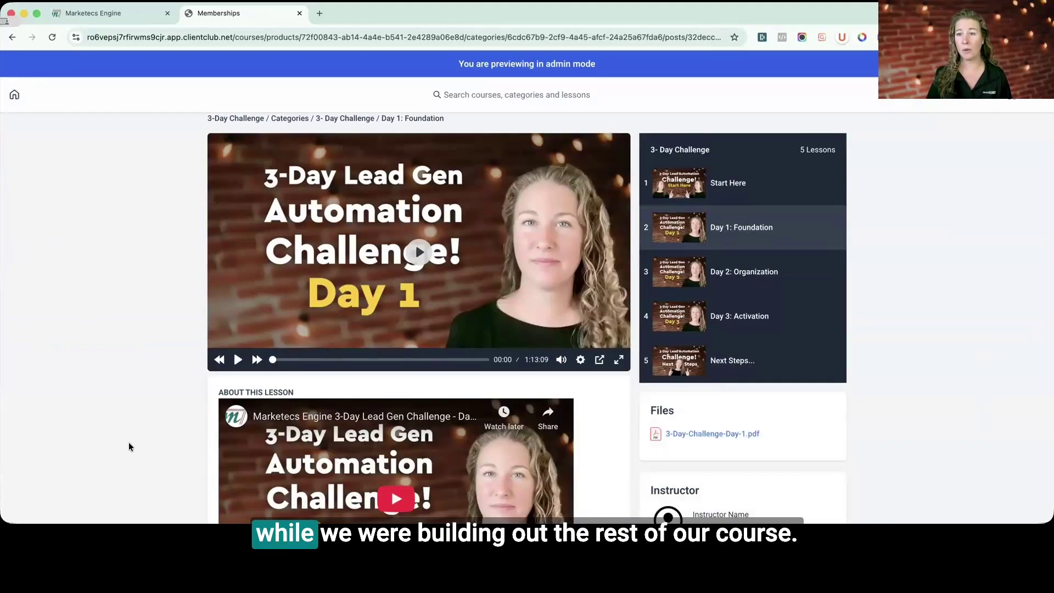
pyautogui.scroll(-1, 129, 444)
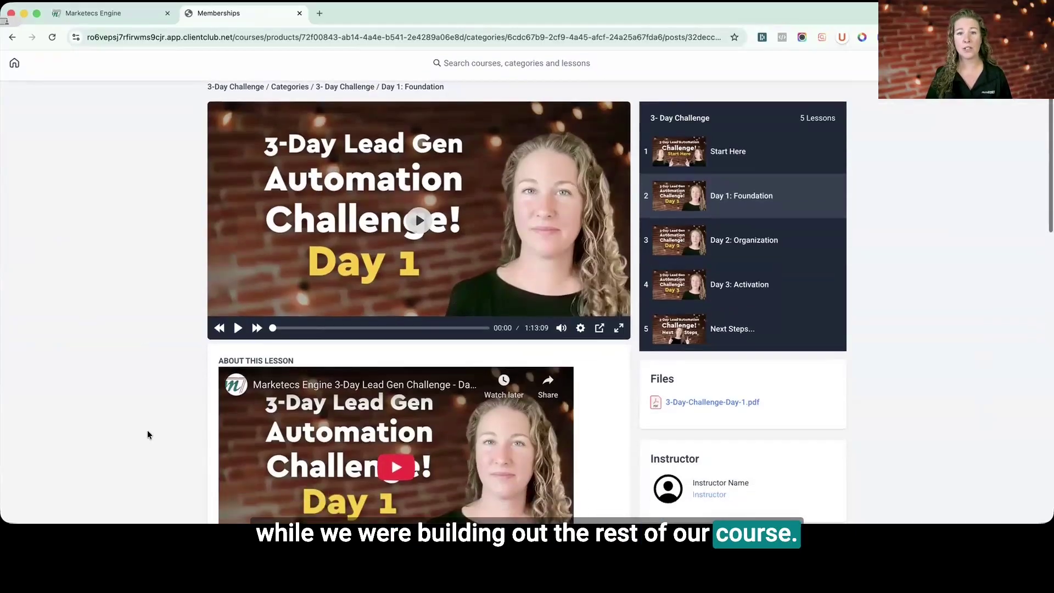
# Review the Day 1: Foundation preview, comparing the uploaded video with the embedded one and checking the instructor block, homework links and comments.
pyautogui.scroll(1, 147, 429)
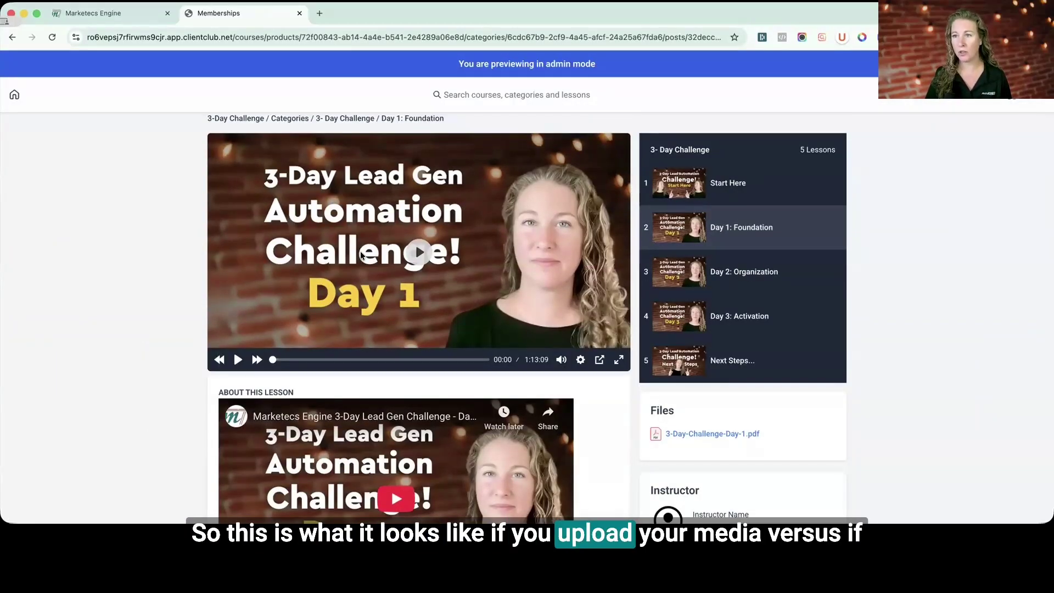
pyautogui.scroll(-3, 127, 381)
pyautogui.scroll(-6, 128, 383)
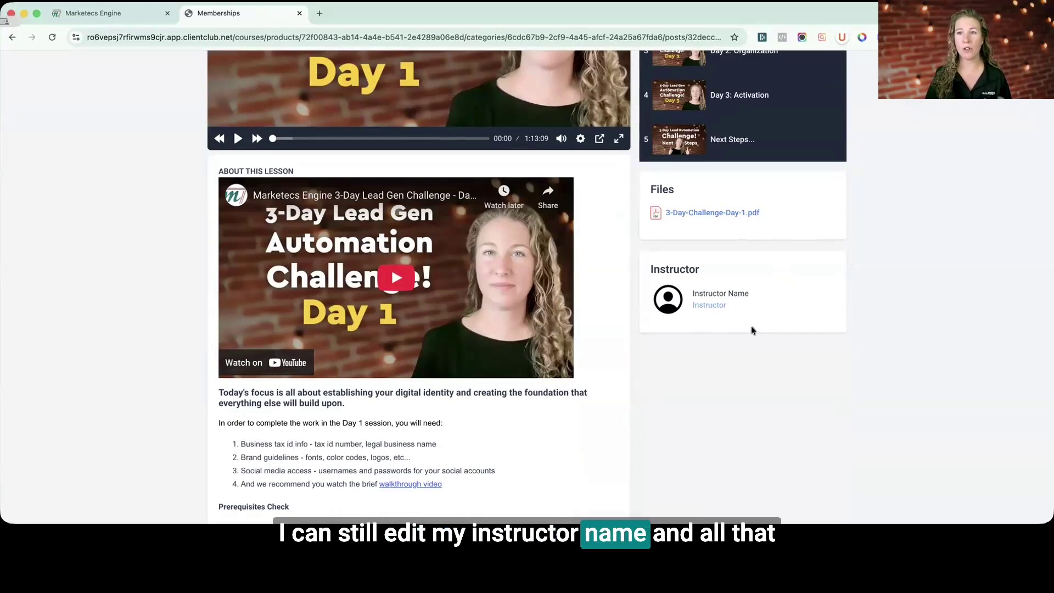
pyautogui.scroll(-10, 760, 320)
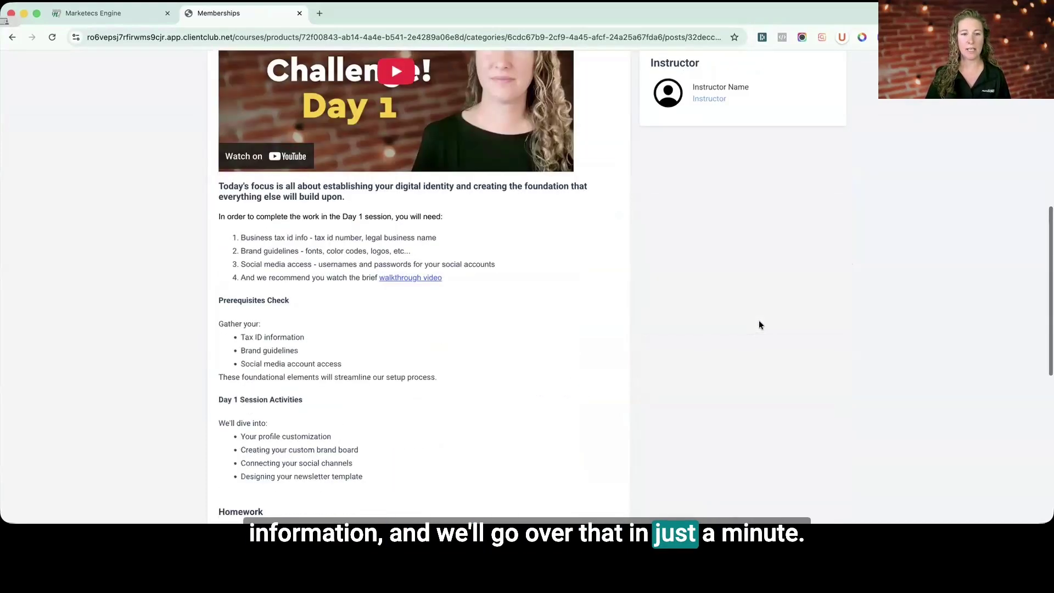
pyautogui.scroll(-1, 758, 325)
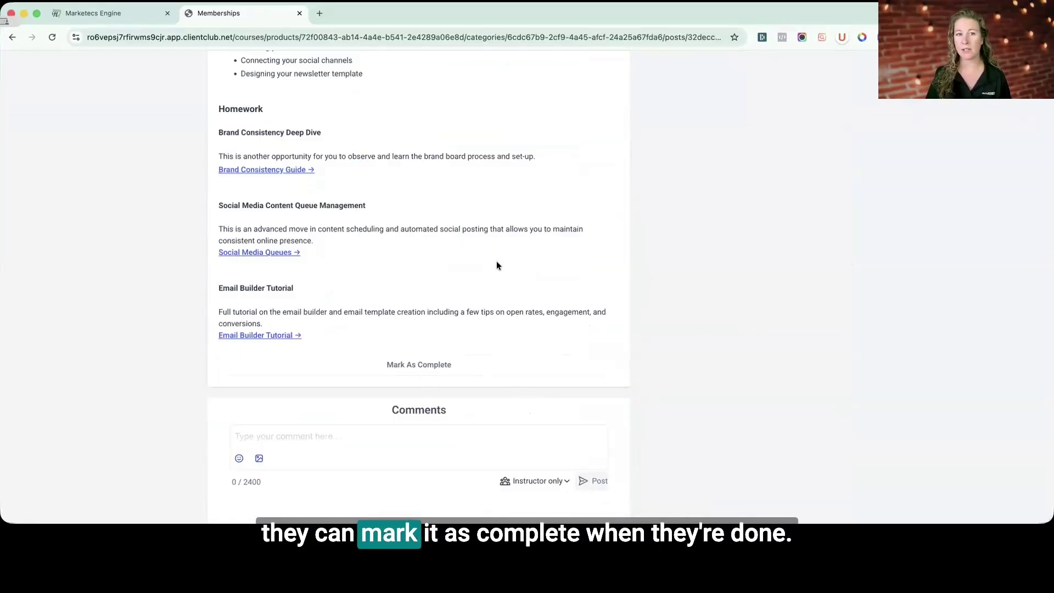
pyautogui.scroll(3, 496, 261)
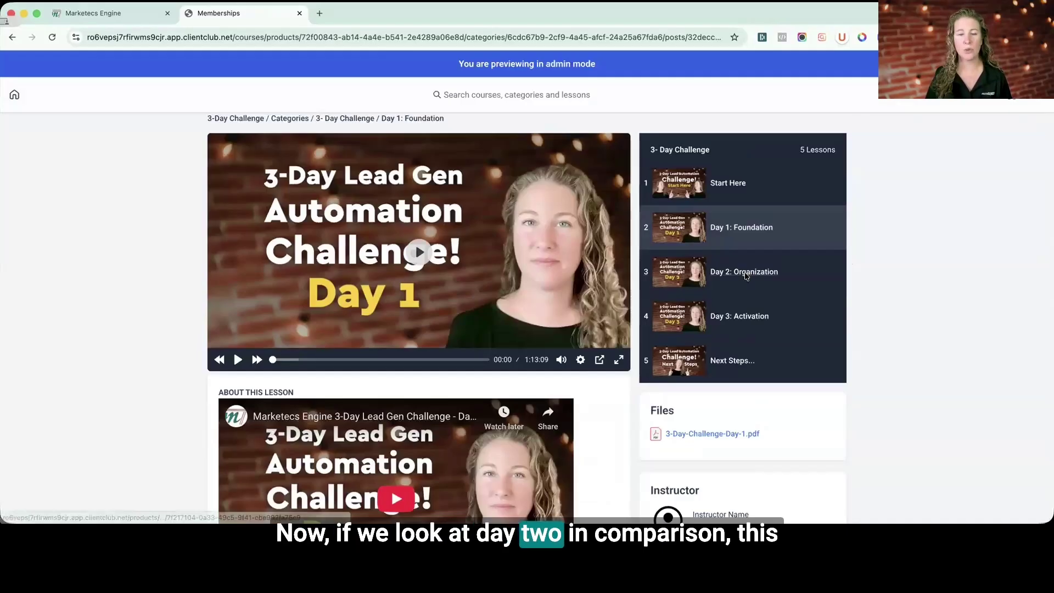
# Preview the Day 2: Organization lesson, checking its embedded video, description, homework links and downloadable file.
pyautogui.click(744, 271)
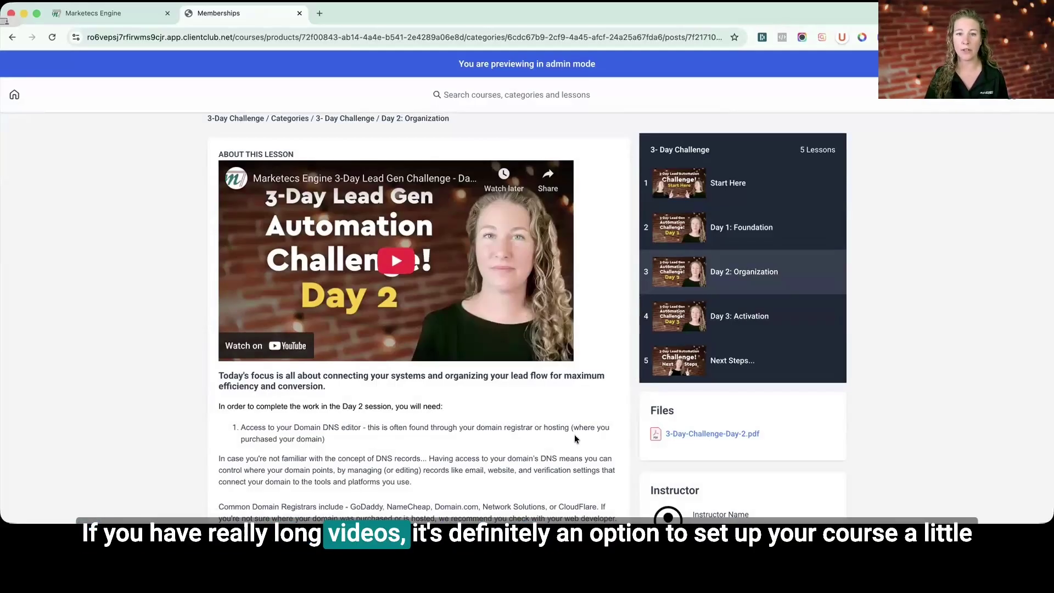
pyautogui.scroll(-2, 576, 439)
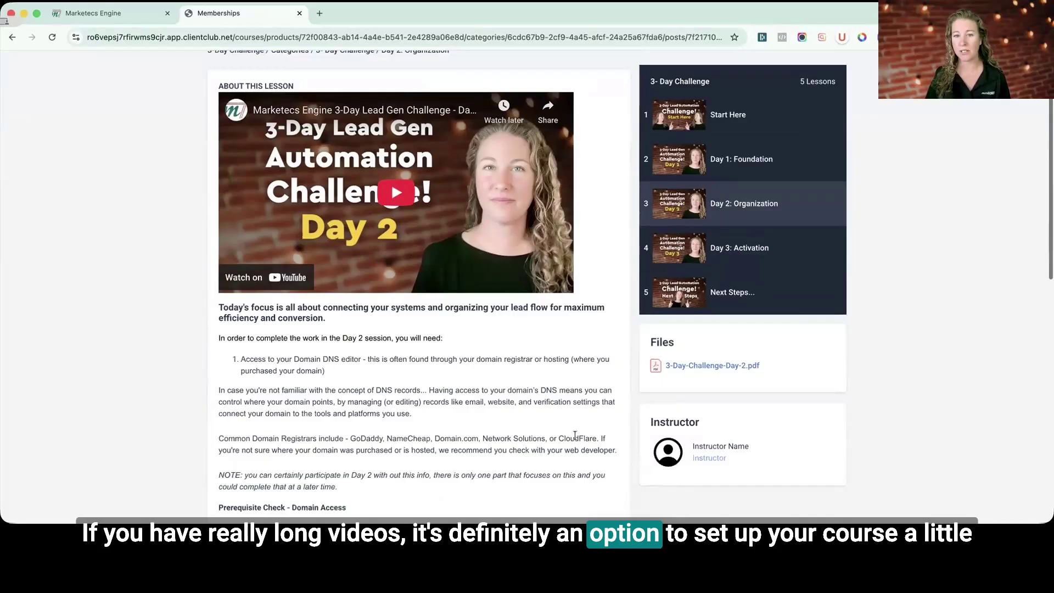
pyautogui.scroll(-3, 576, 438)
pyautogui.scroll(-8, 574, 433)
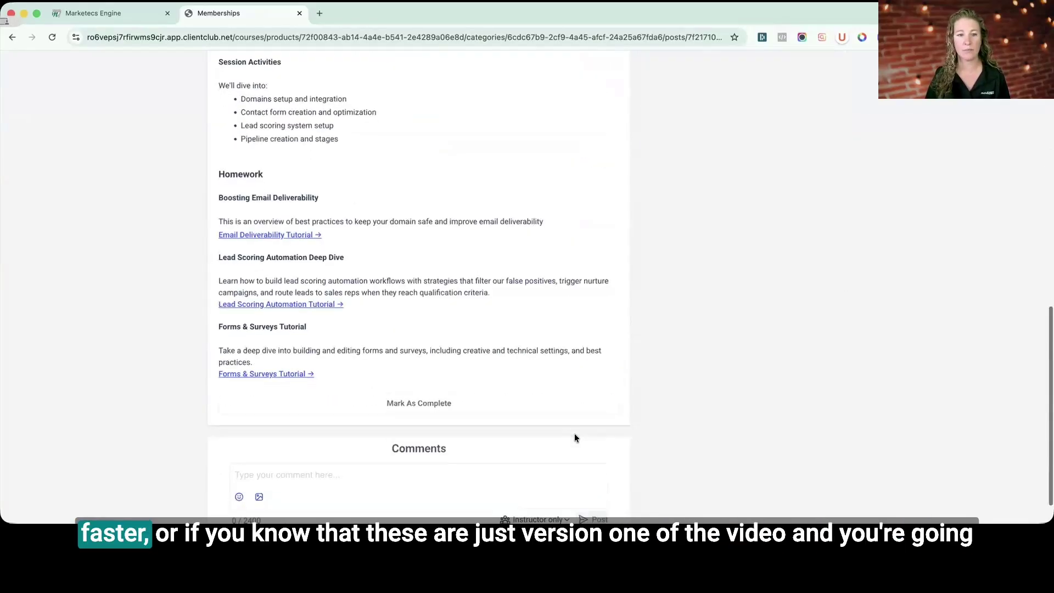
pyautogui.scroll(7, 575, 433)
pyautogui.scroll(5, 568, 431)
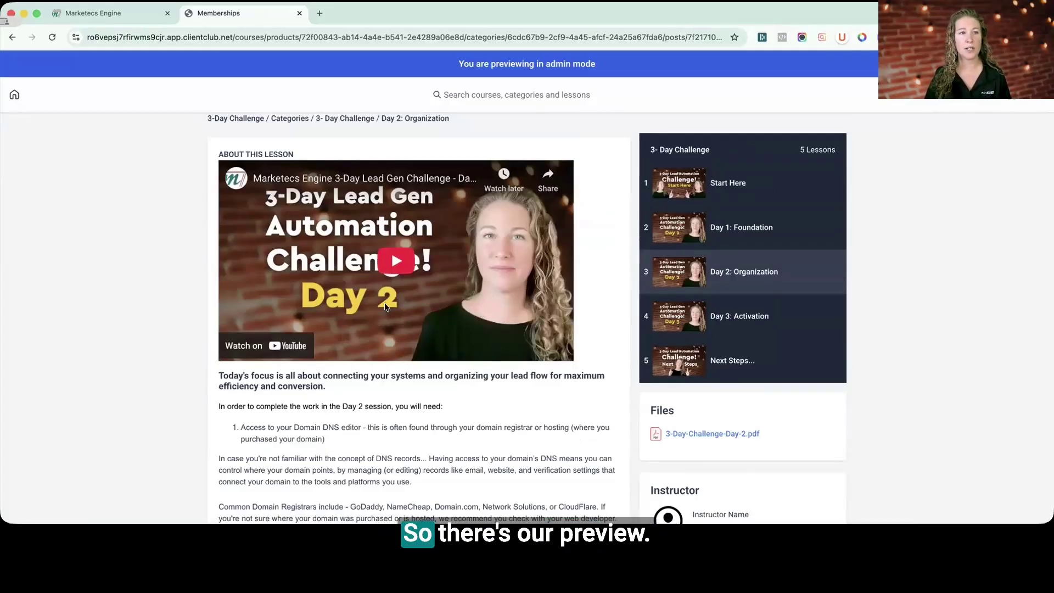
# Return to the course builder, leave the lesson editor, and review the course's title, description and thumbnail in its details.
pyautogui.click(123, 13)
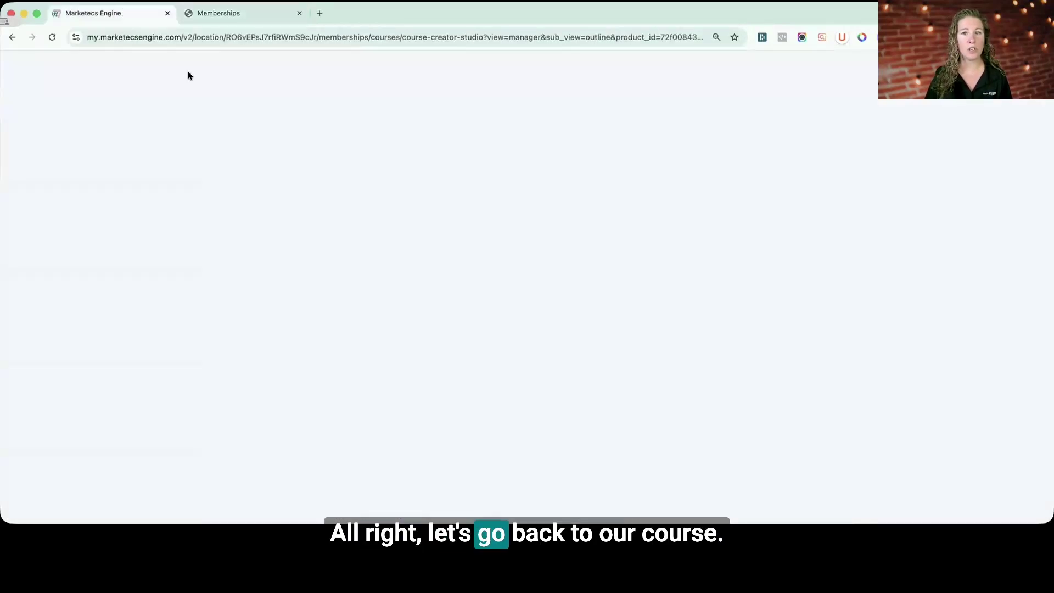
pyautogui.scroll(-3, 552, 176)
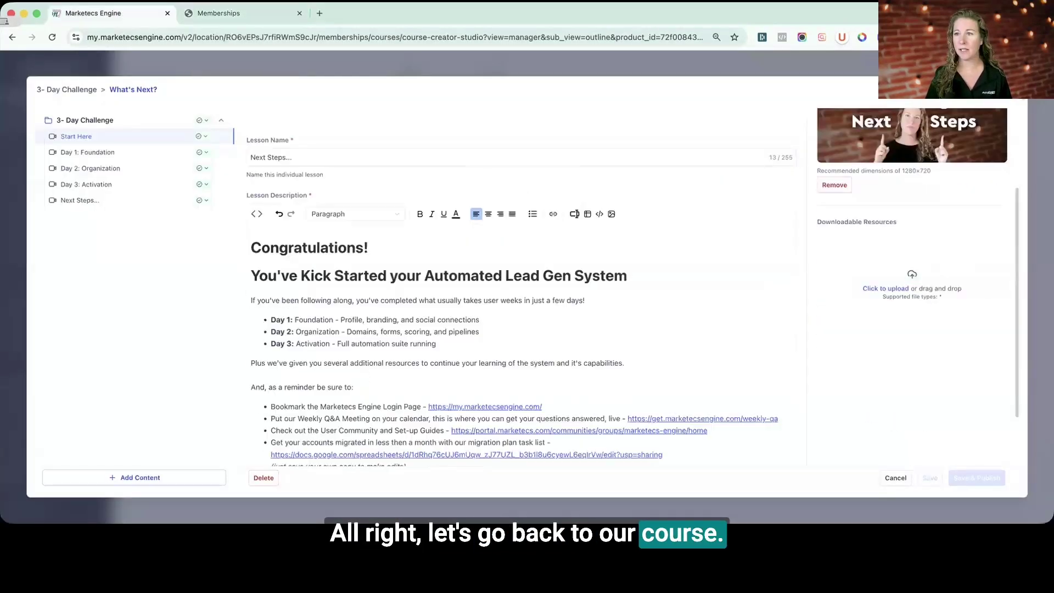
pyautogui.press('Escape')
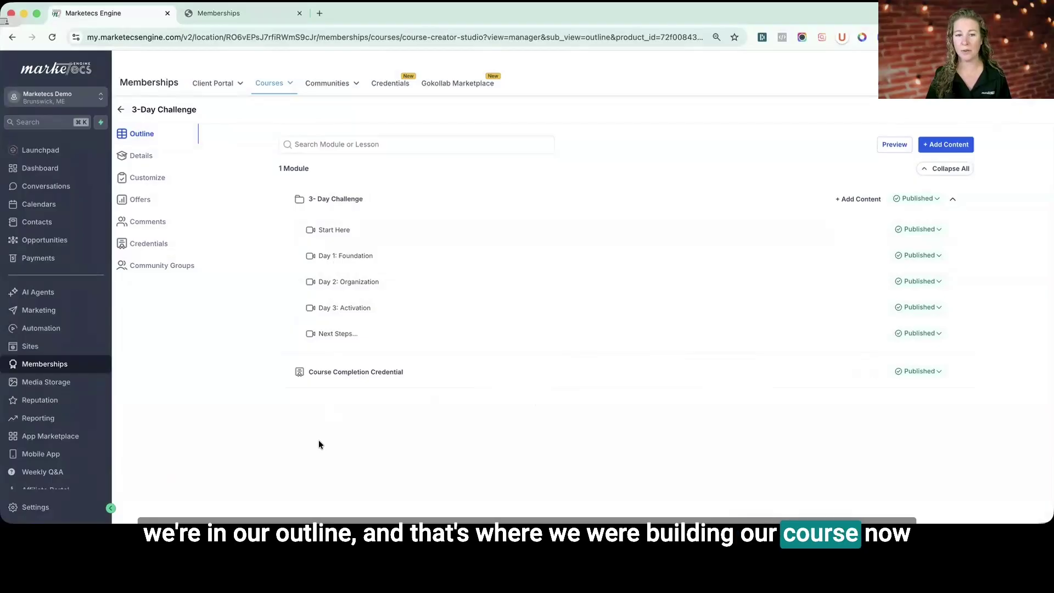
pyautogui.click(141, 157)
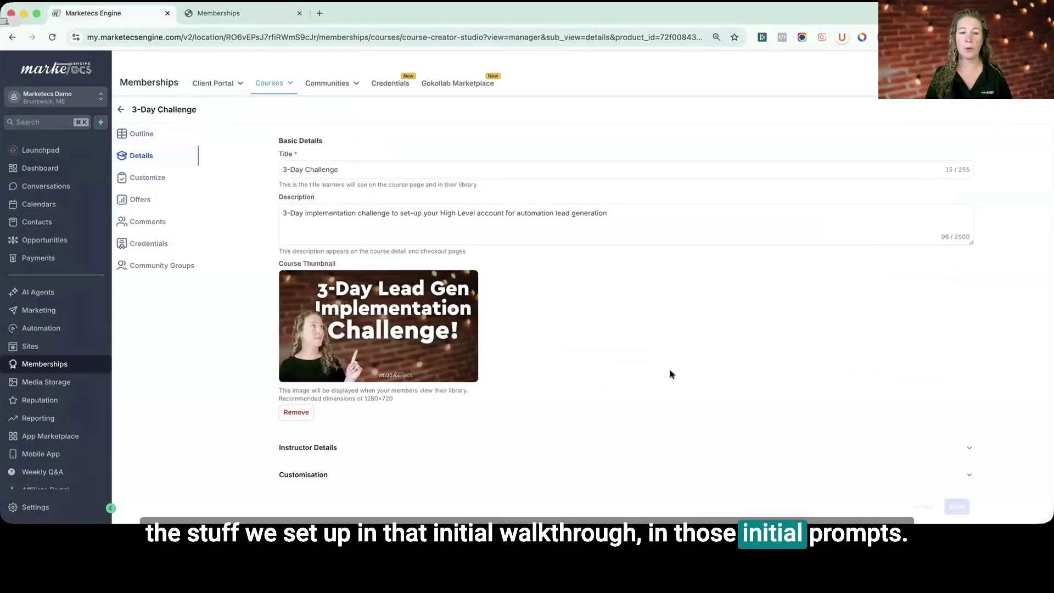
pyautogui.scroll(-1, 659, 329)
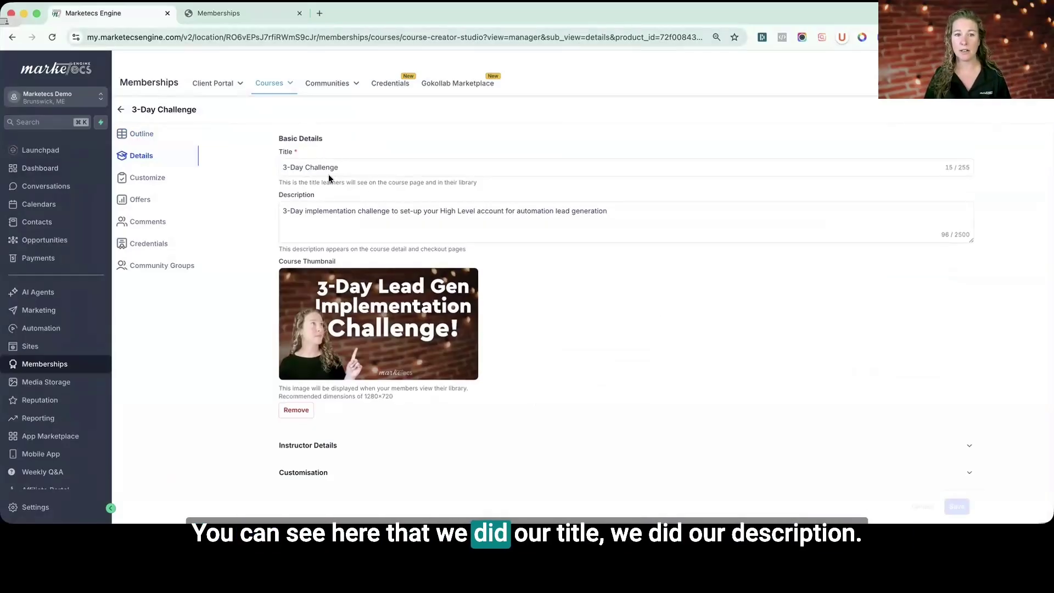
pyautogui.scroll(-2, 663, 363)
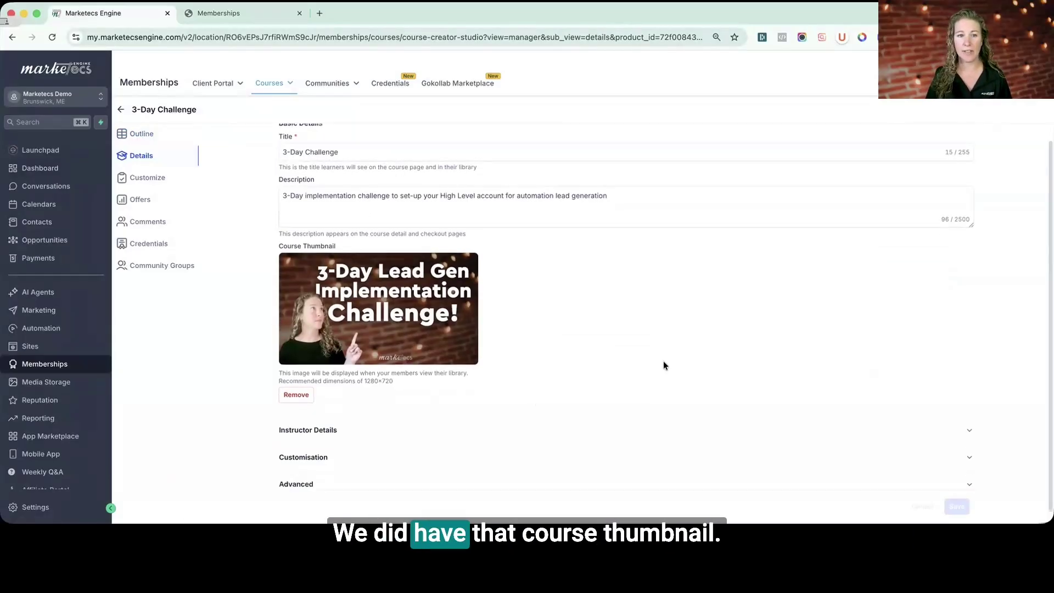
pyautogui.scroll(1, 432, 439)
pyautogui.scroll(-1, 404, 414)
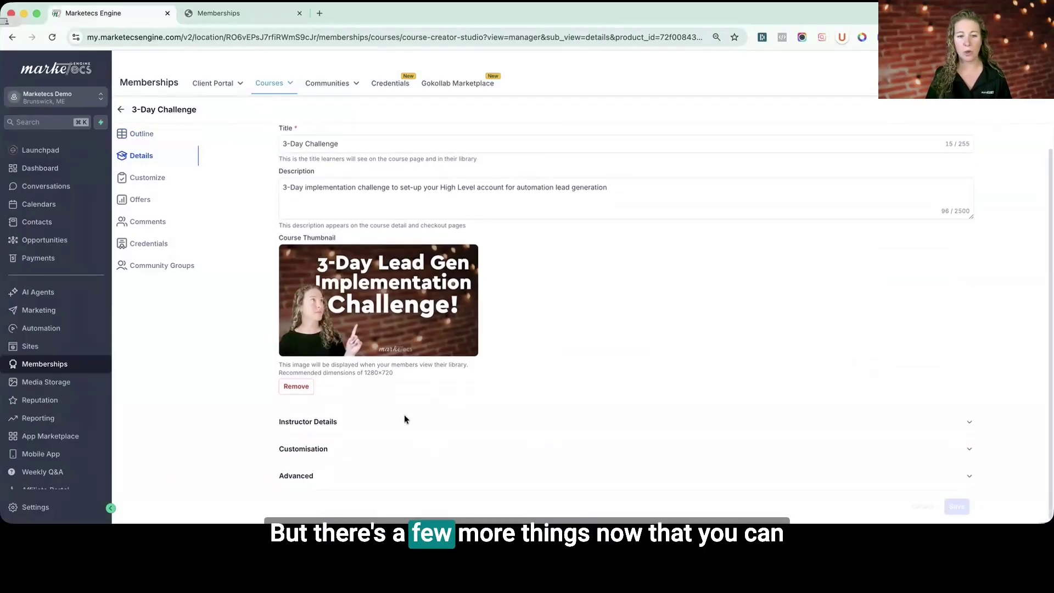
# Fill in the instructor details with the instructor's full name, the title "Marketing Automator" and a square headshot image.
pyautogui.click(389, 422)
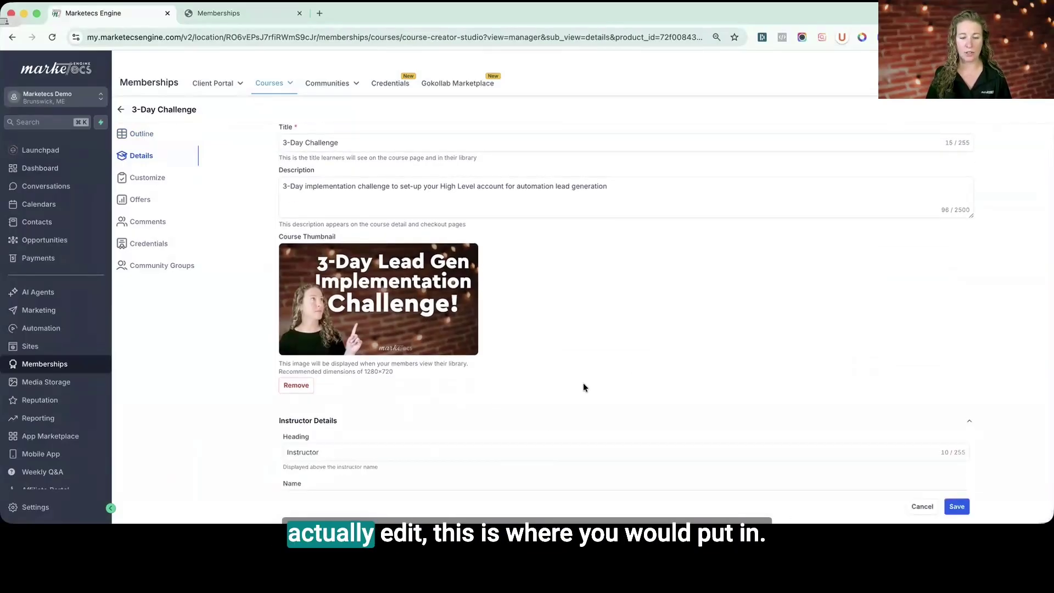
pyautogui.scroll(-5, 584, 382)
pyautogui.click(306, 218)
pyautogui.write('Kathrine Farris')
pyautogui.click(323, 264)
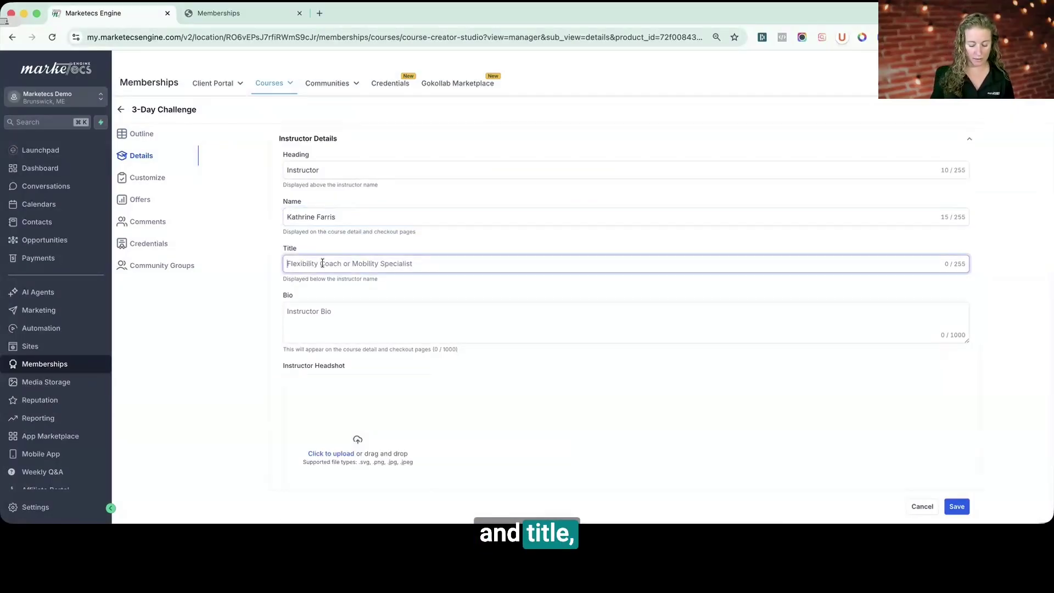
pyautogui.write('Marketing Automator')
pyautogui.click(397, 316)
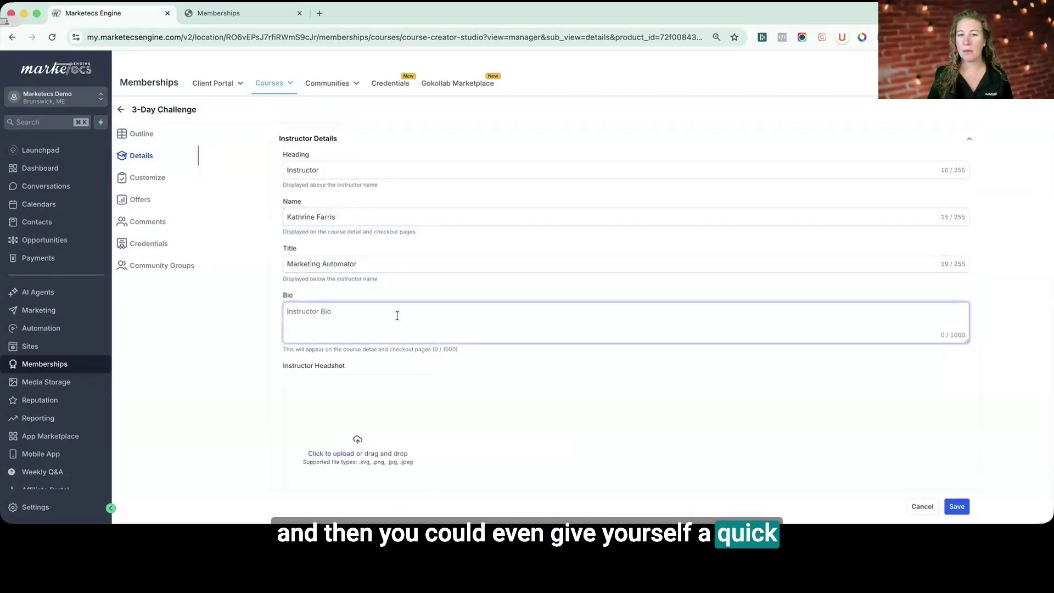
pyautogui.scroll(-3, 397, 316)
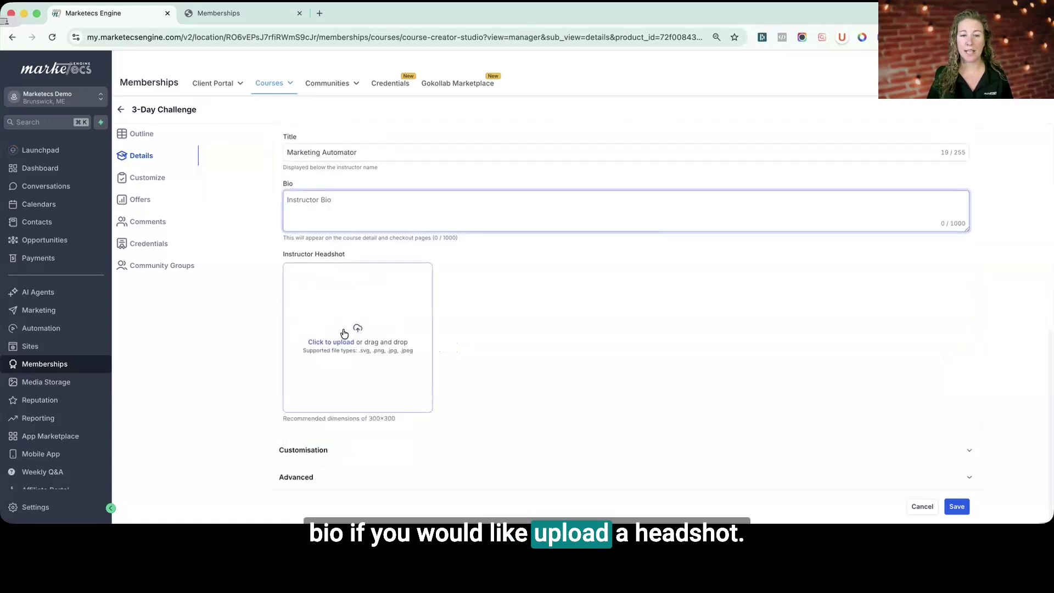
pyautogui.moveTo(346, 337); pyautogui.dragTo(376, 394)
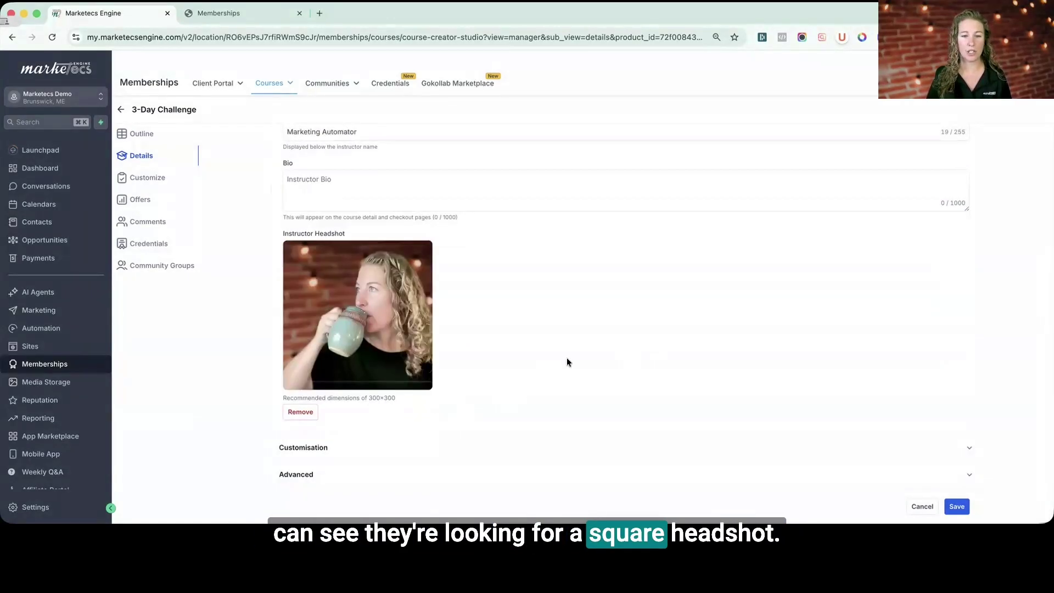
# Review the logo and favicon customisation and the advanced JavaScript, CSS and tracking code options, and save the course details.
pyautogui.click(538, 447)
pyautogui.scroll(-4, 366, 339)
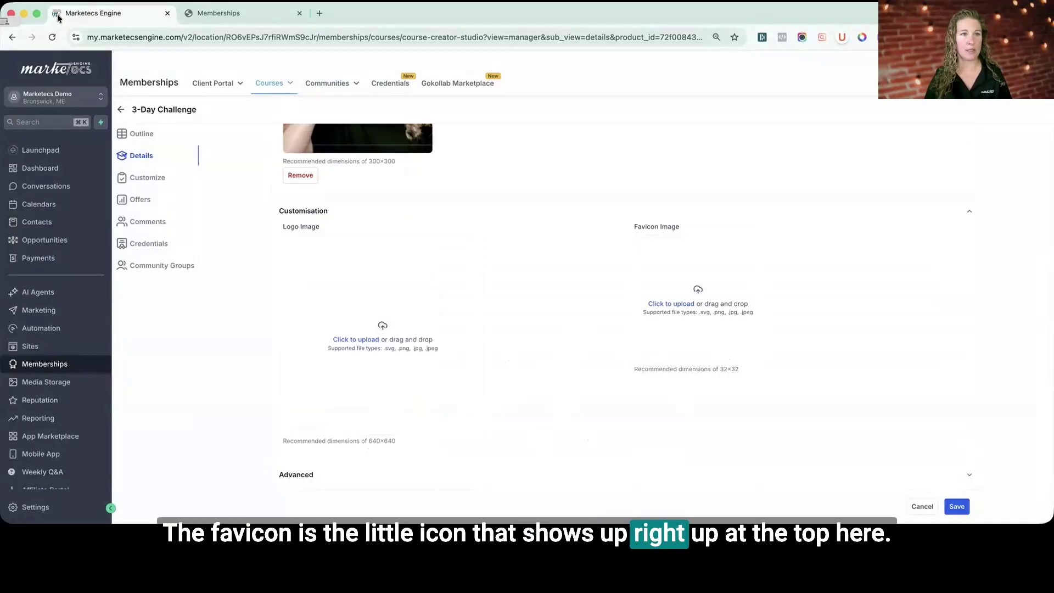
pyautogui.click(656, 465)
pyautogui.scroll(-5, 656, 415)
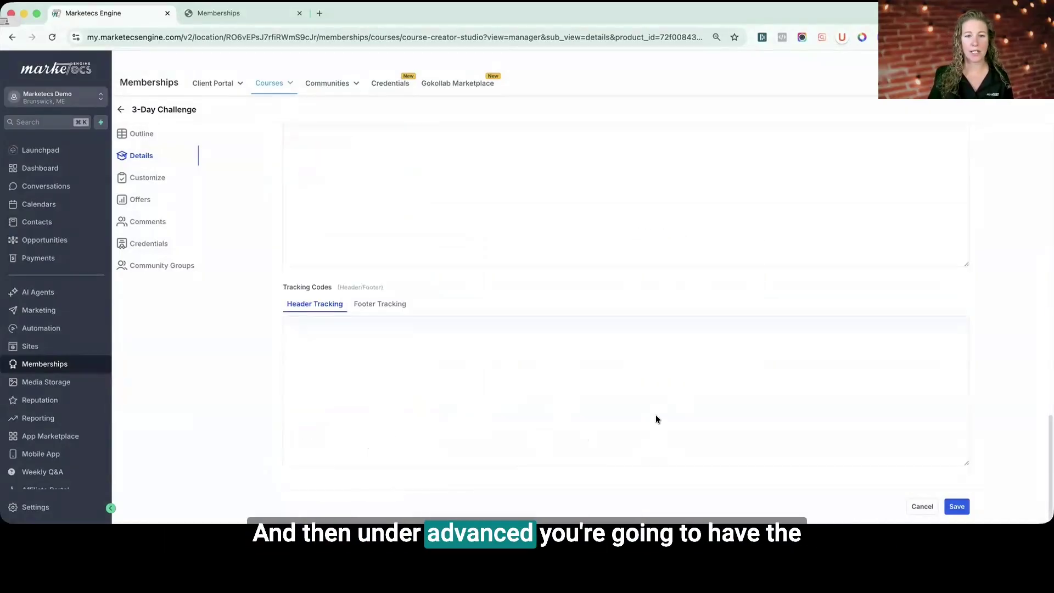
pyautogui.scroll(2, 657, 419)
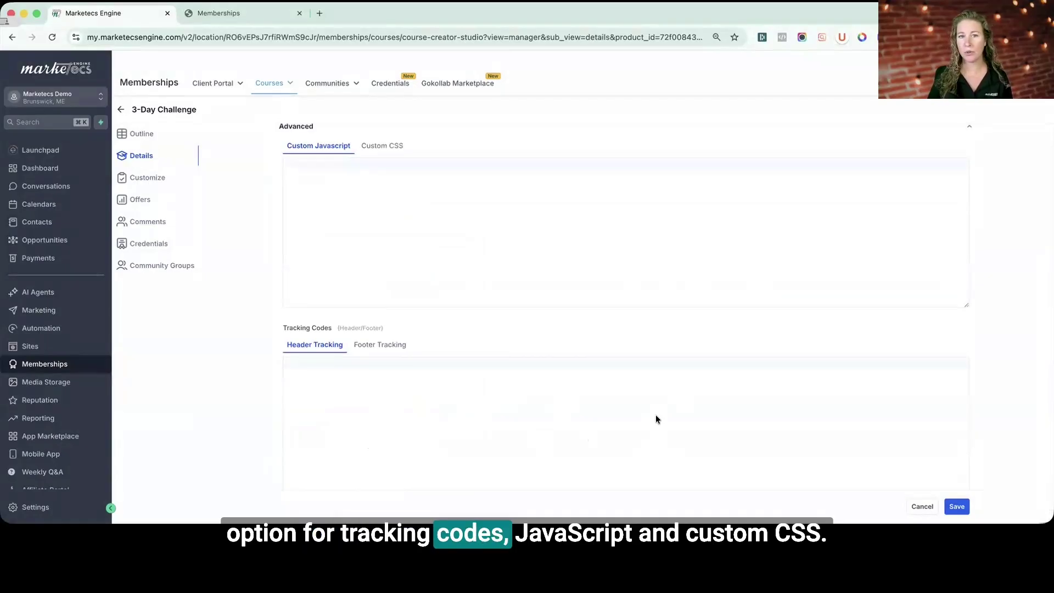
pyautogui.scroll(7, 655, 420)
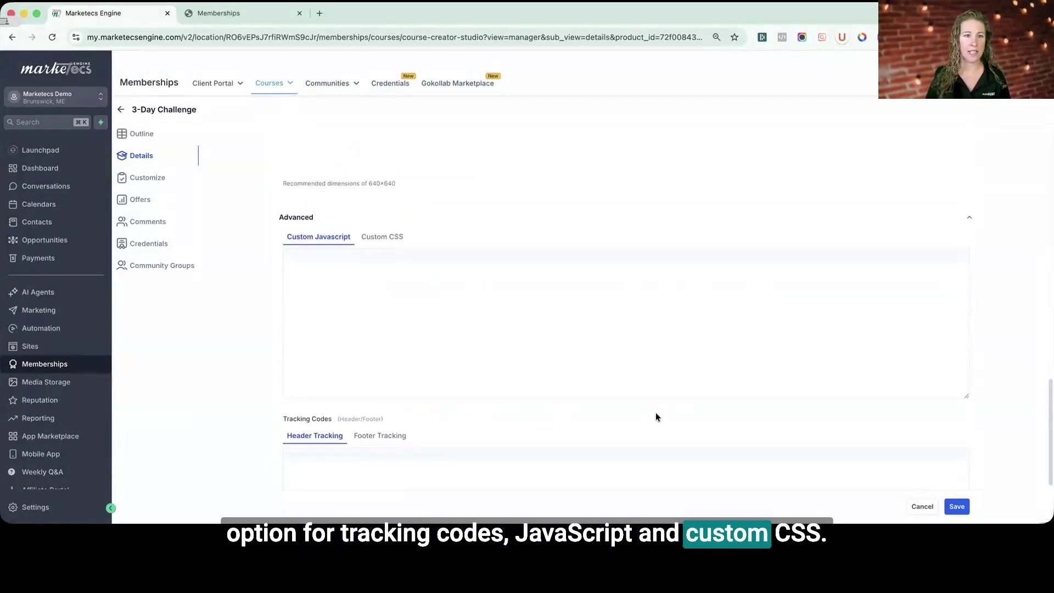
pyautogui.scroll(1, 940, 425)
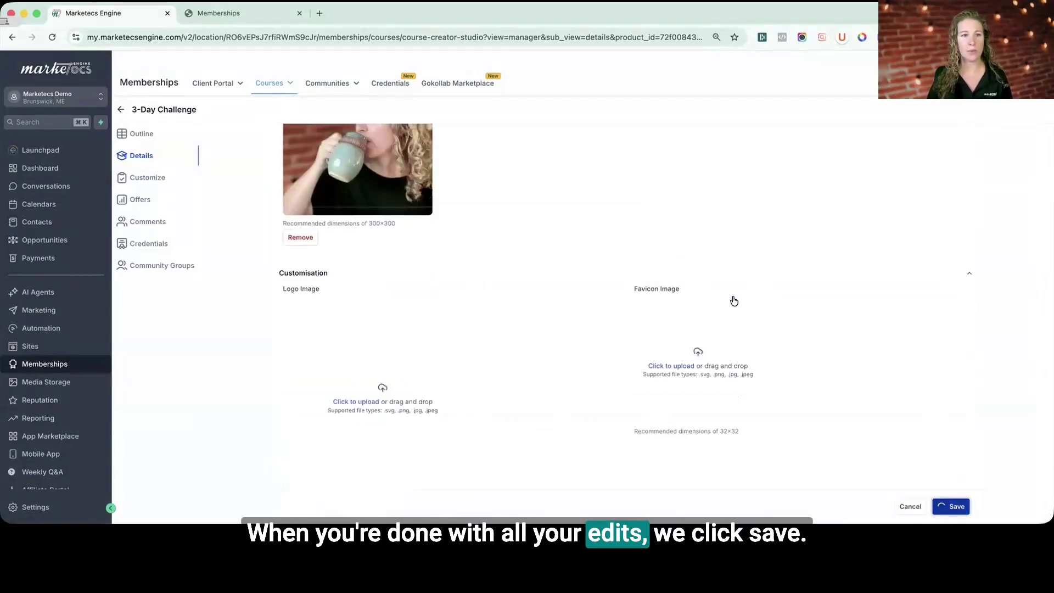
pyautogui.scroll(5, 351, 225)
# Reload the course preview and check the instructor name and headshot on the Day 2 lesson.
pyautogui.click(219, 13)
pyautogui.click(52, 37)
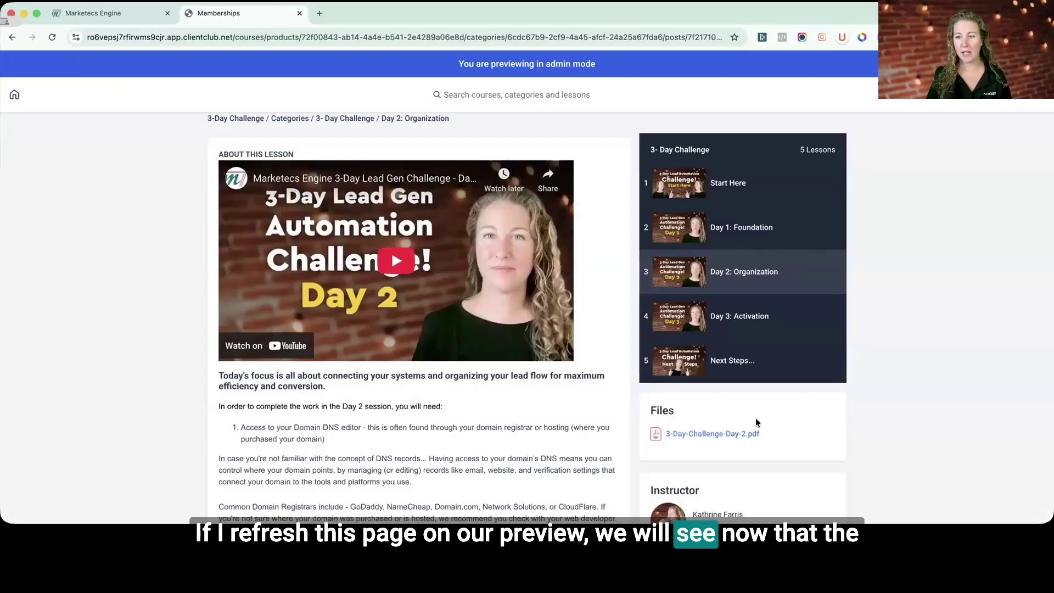
pyautogui.scroll(-3, 756, 422)
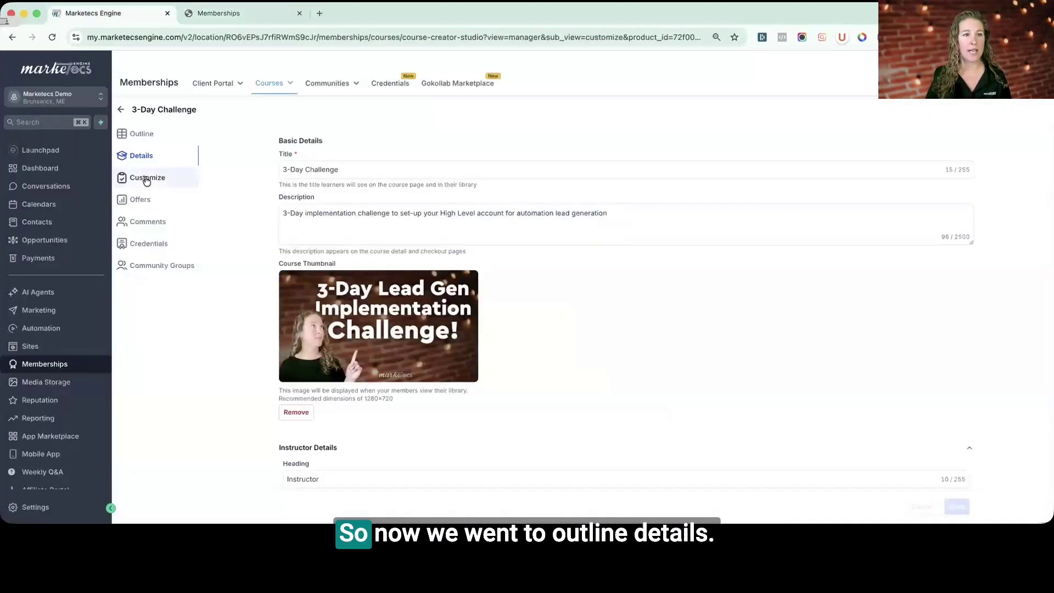
# Compare the course's current theme with its preview and apply the New York Theme from the system templates.
pyautogui.click(147, 180)
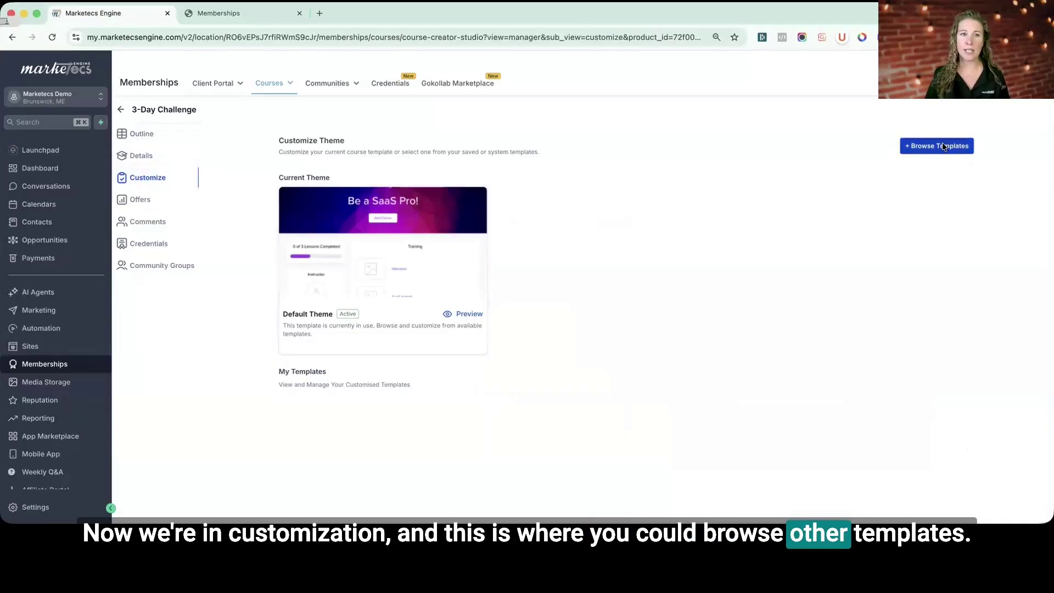
pyautogui.click(241, 15)
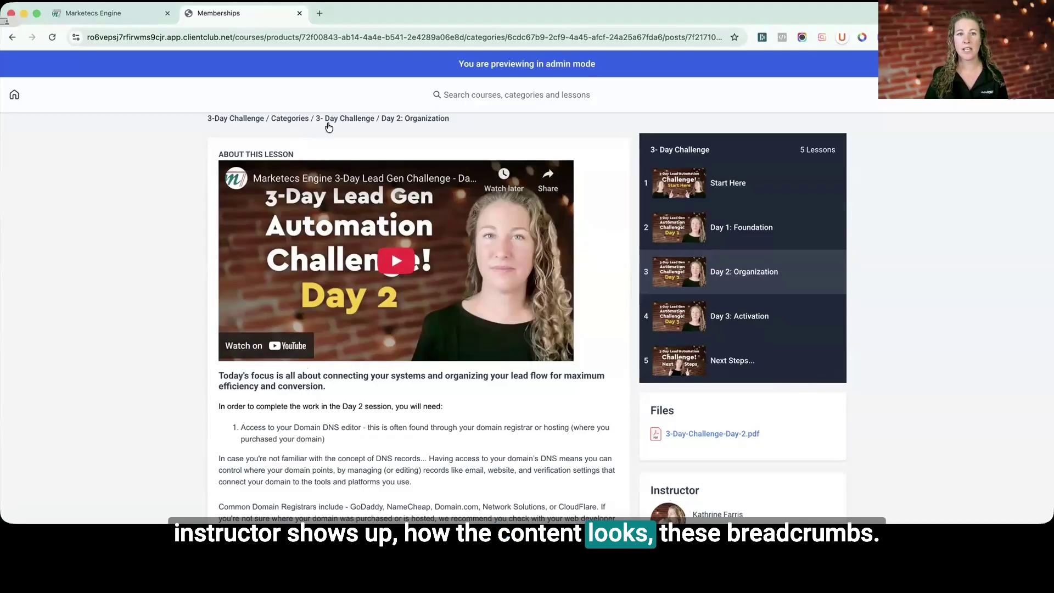
pyautogui.click(116, 12)
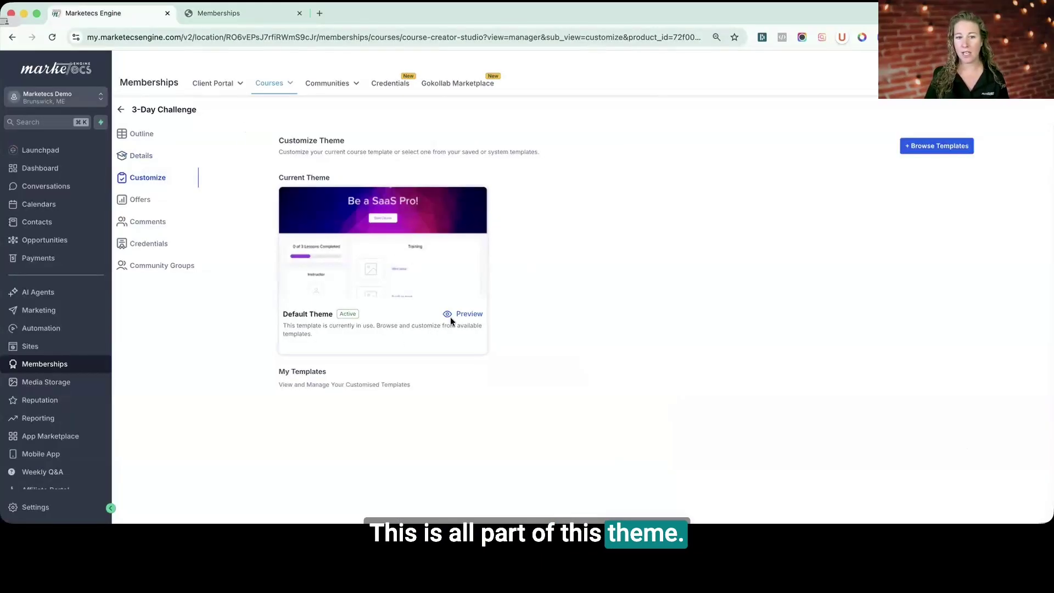
pyautogui.click(927, 156)
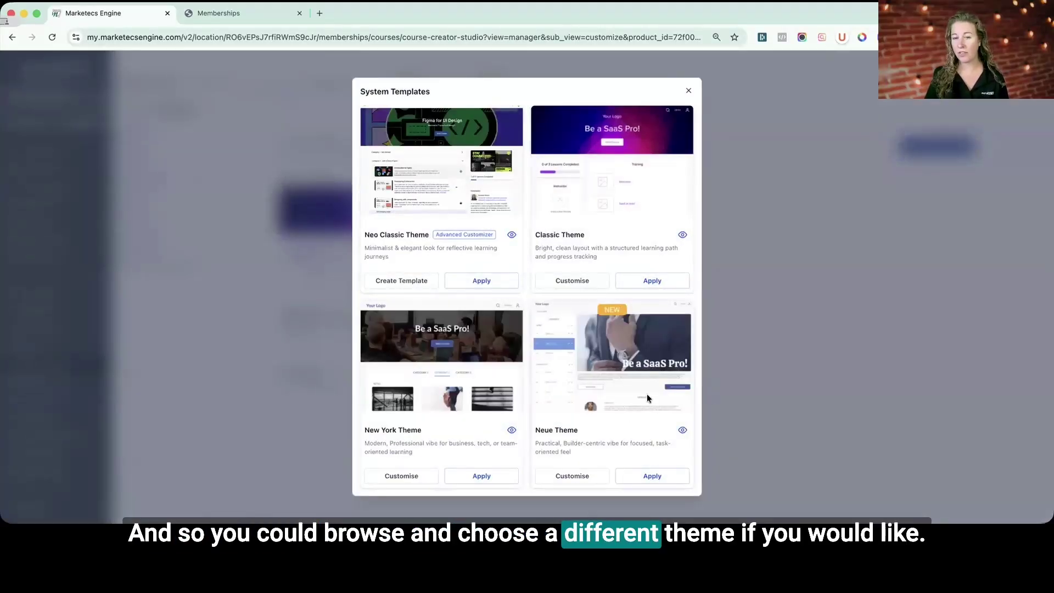
pyautogui.click(490, 476)
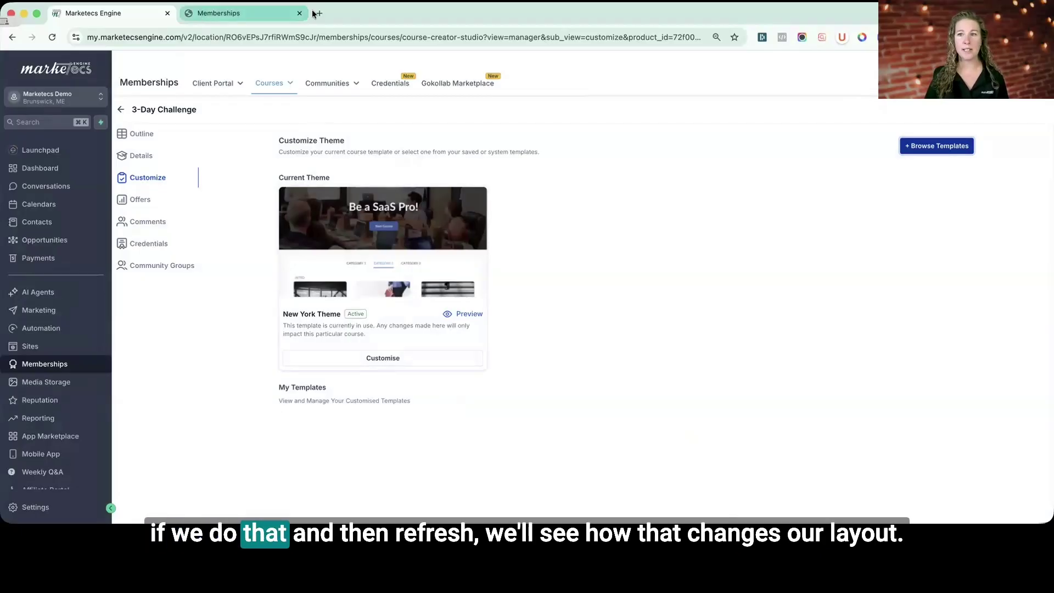
# Reload the course preview and examine the Day 2 lesson's layout in the New York Theme.
pyautogui.click(218, 14)
pyautogui.click(51, 37)
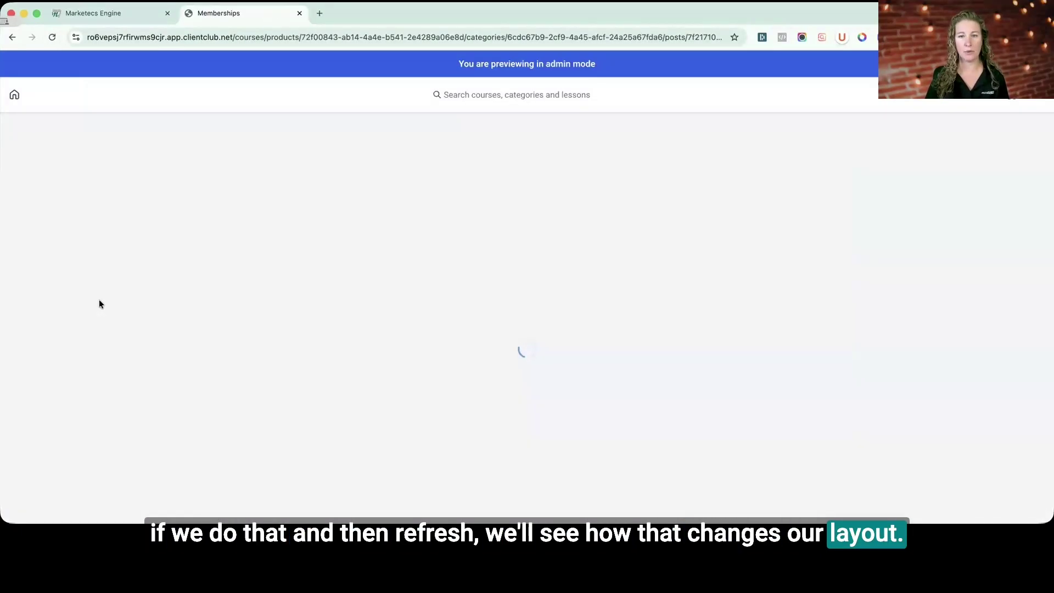
pyautogui.scroll(-5, 110, 309)
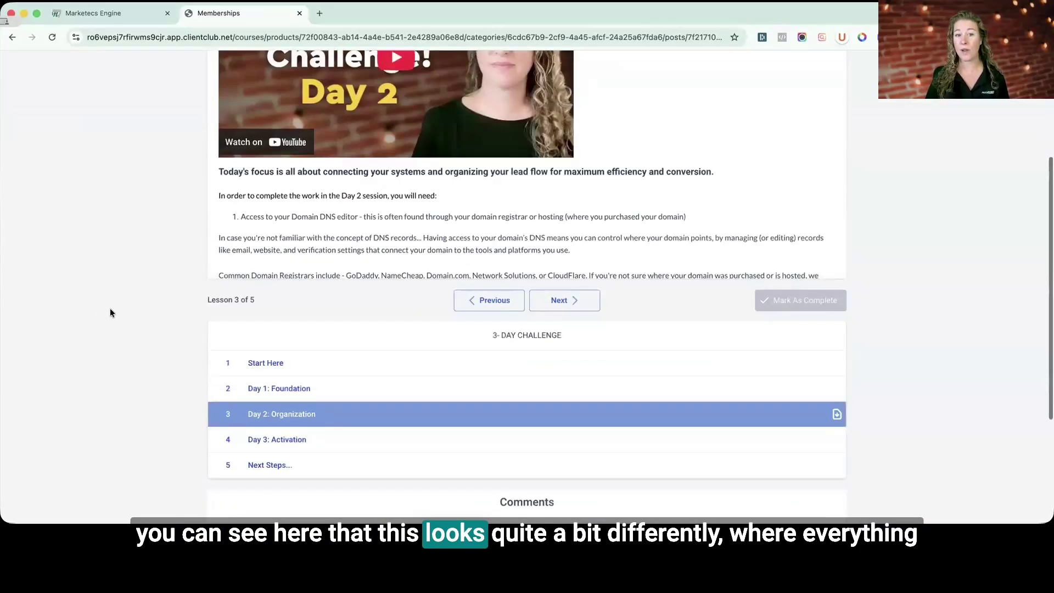
# Return to the course's theme settings and apply the Classic Theme from the system templates.
pyautogui.scroll(6, 109, 309)
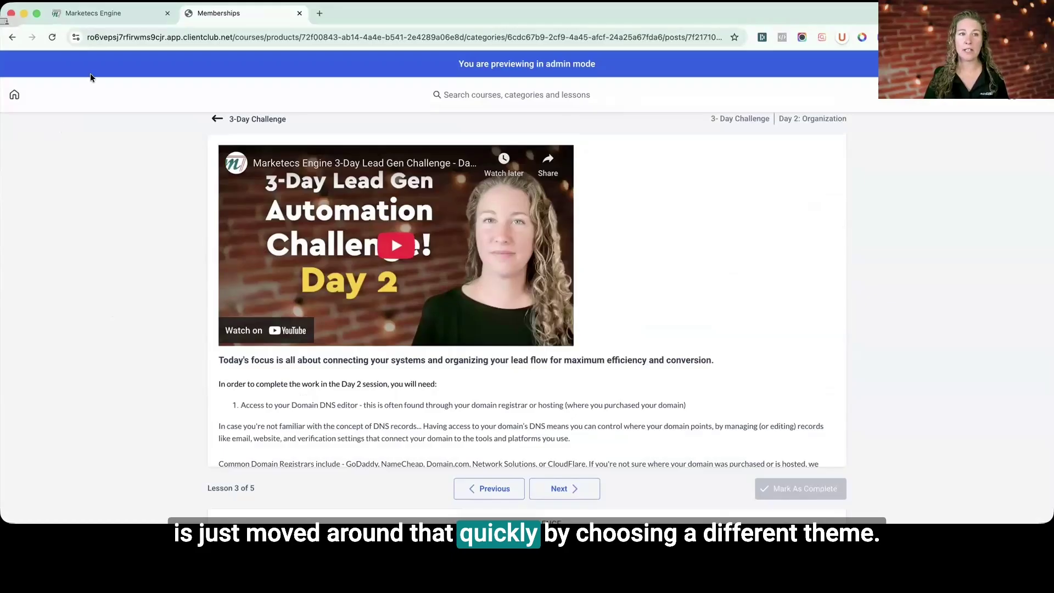
pyautogui.click(99, 16)
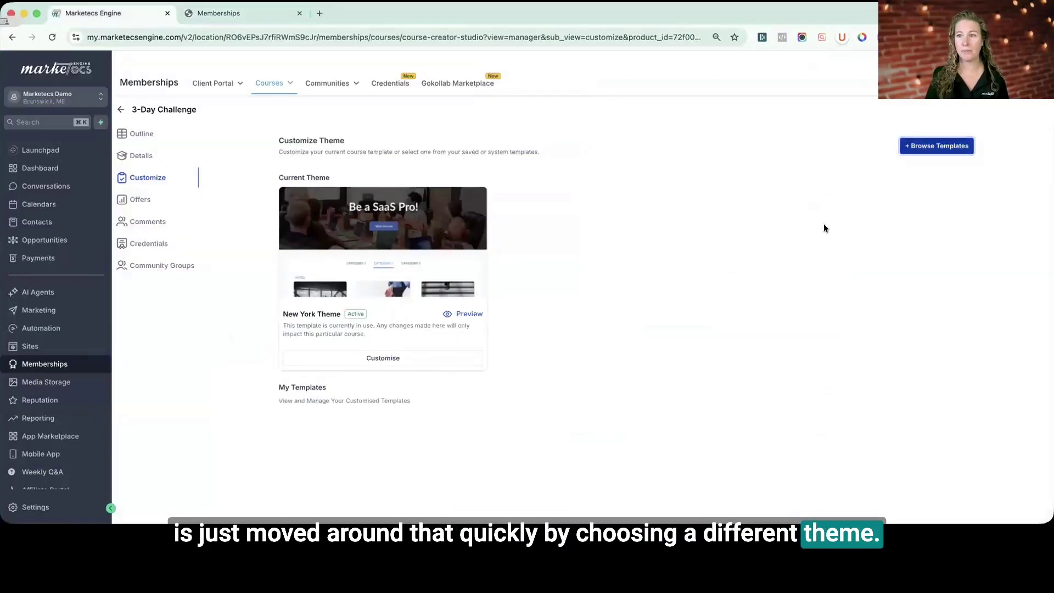
pyautogui.click(936, 146)
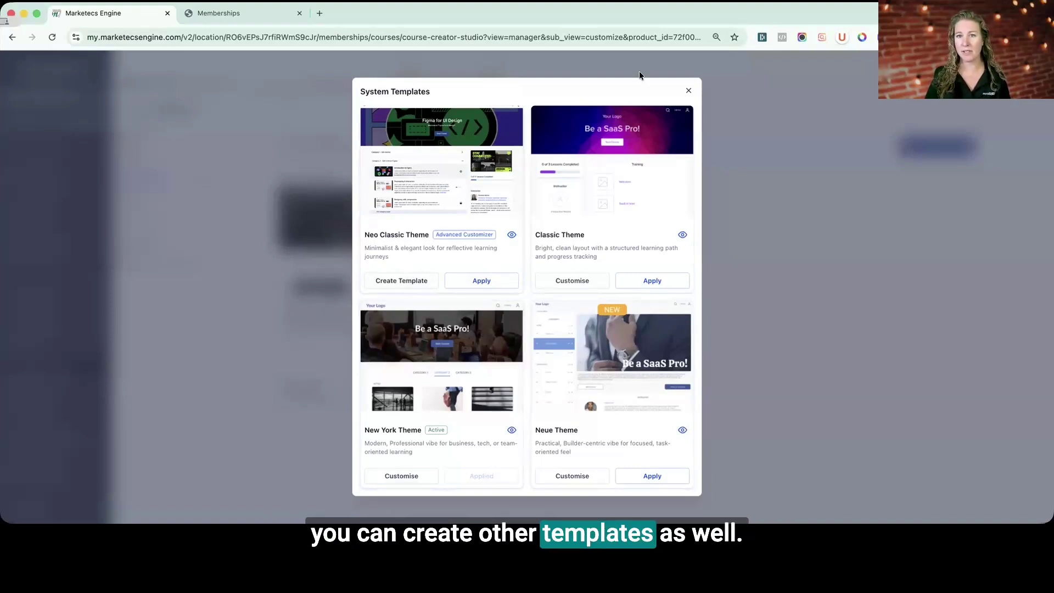
pyautogui.click(689, 92)
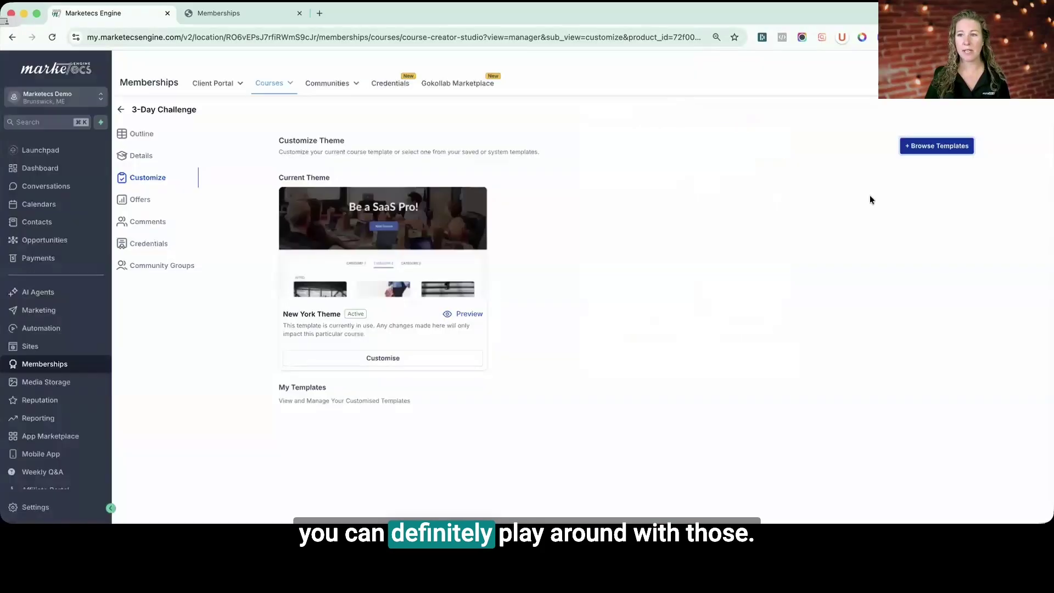
pyautogui.click(937, 146)
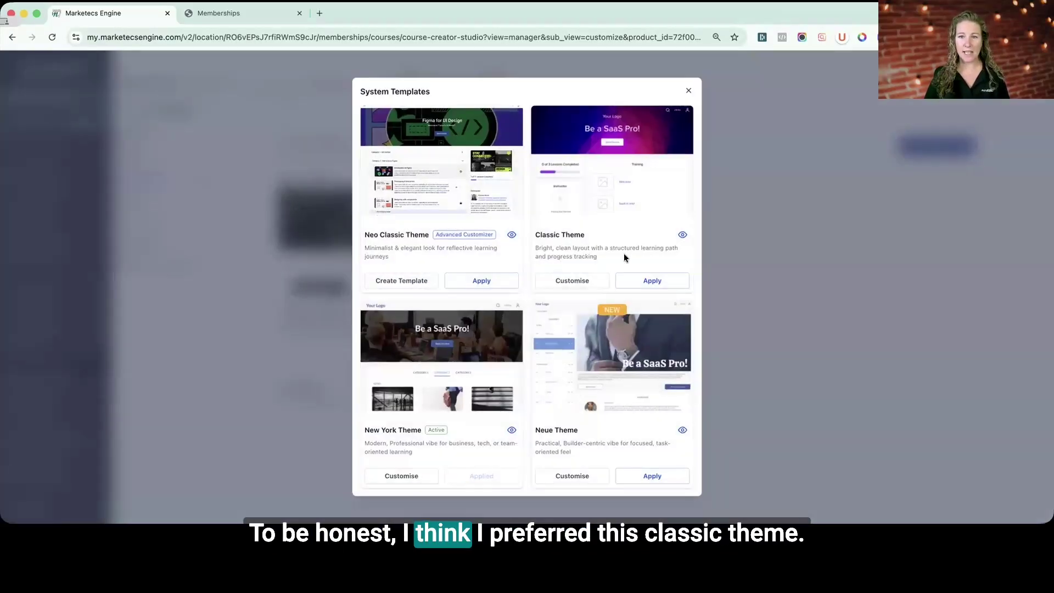
pyautogui.click(655, 280)
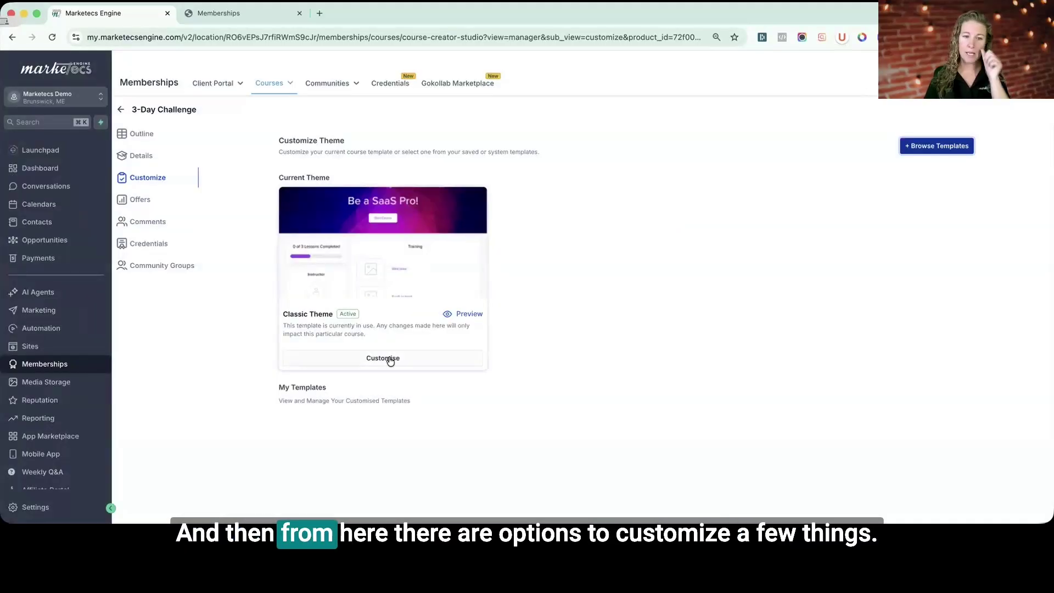
# Open the Classic Theme for customisation and review its colour, logo, font and background settings and the header section.
pyautogui.click(388, 357)
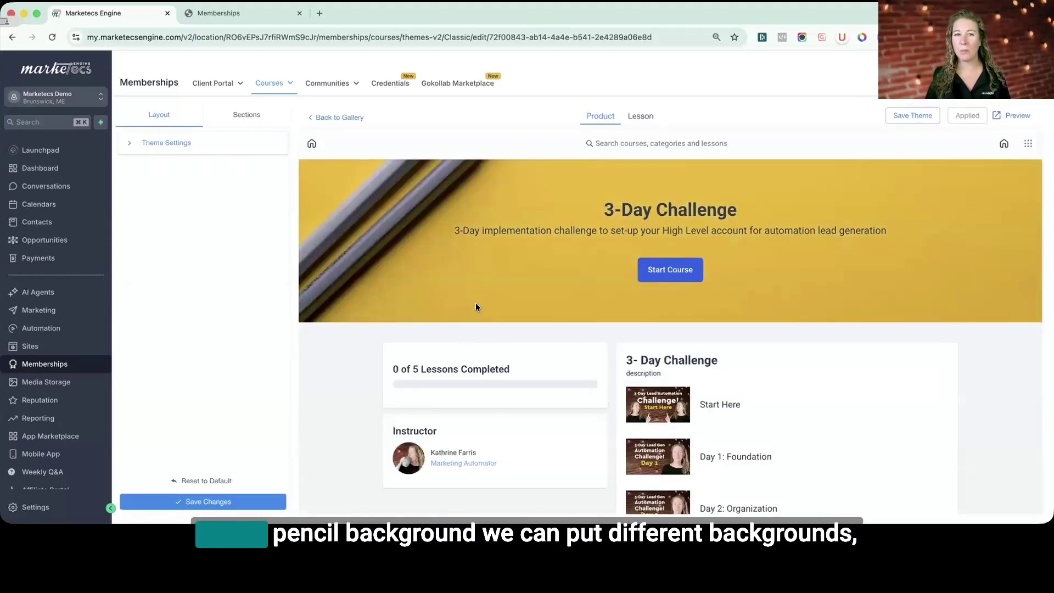
pyautogui.click(171, 144)
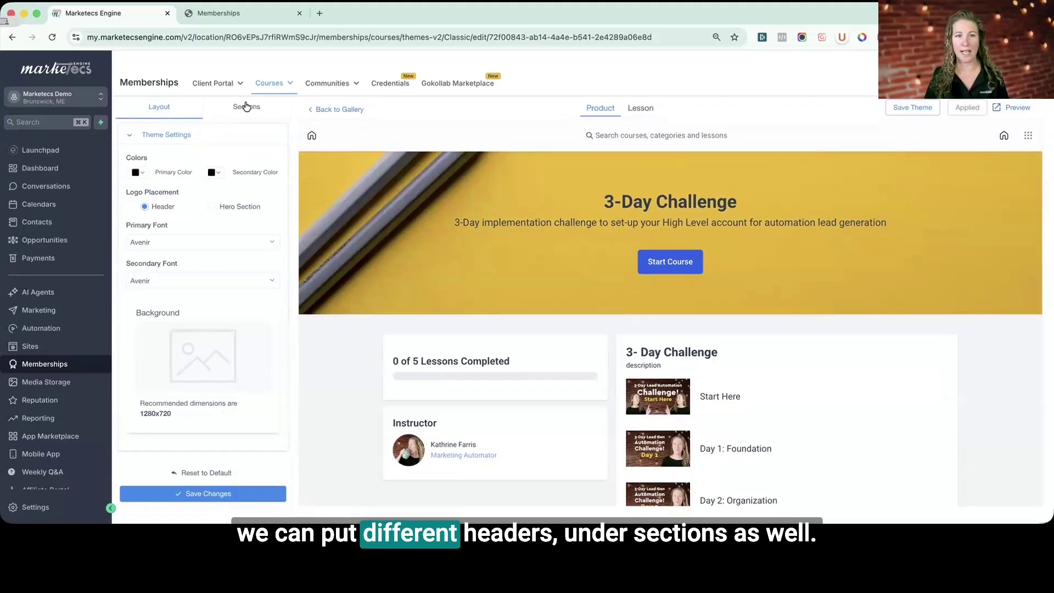
pyautogui.click(246, 108)
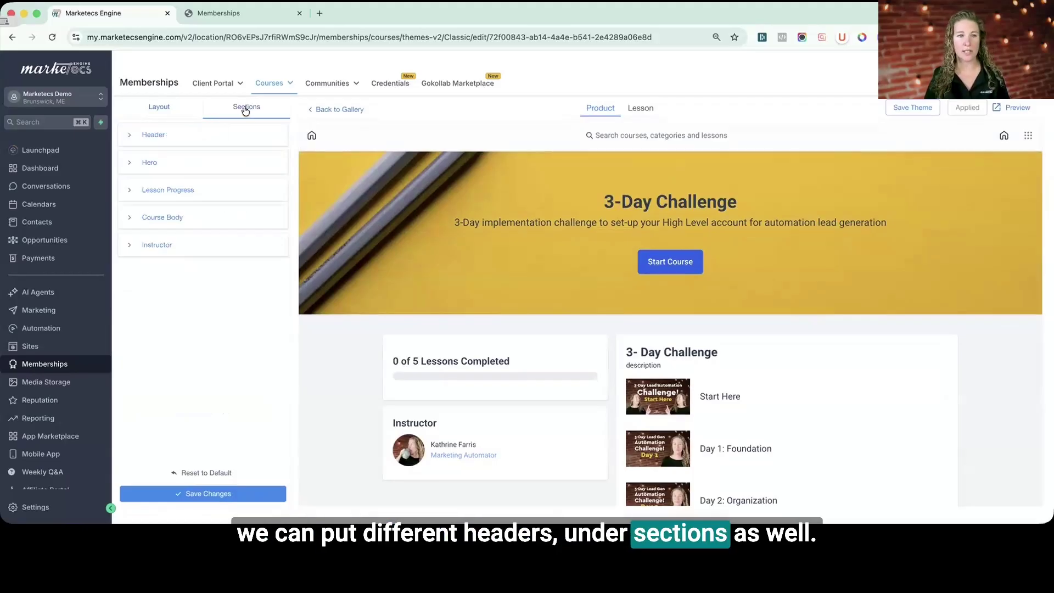
pyautogui.click(174, 132)
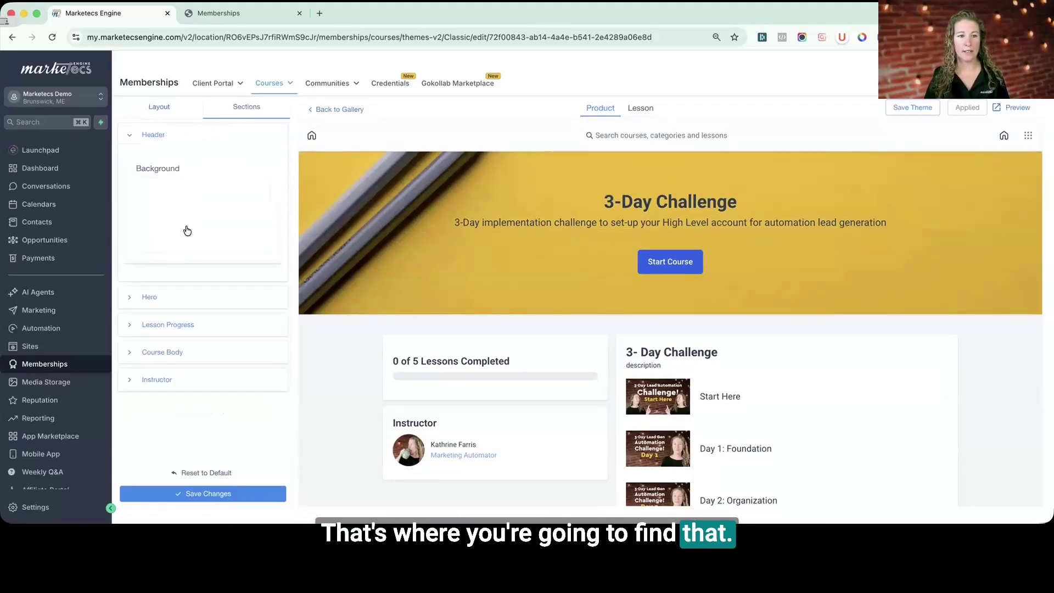
# Examine the theme's hero, lesson progress, course body and instructor section options, and return to the course's theme settings.
pyautogui.click(173, 296)
pyautogui.scroll(-3, 181, 360)
pyautogui.scroll(-9, 185, 358)
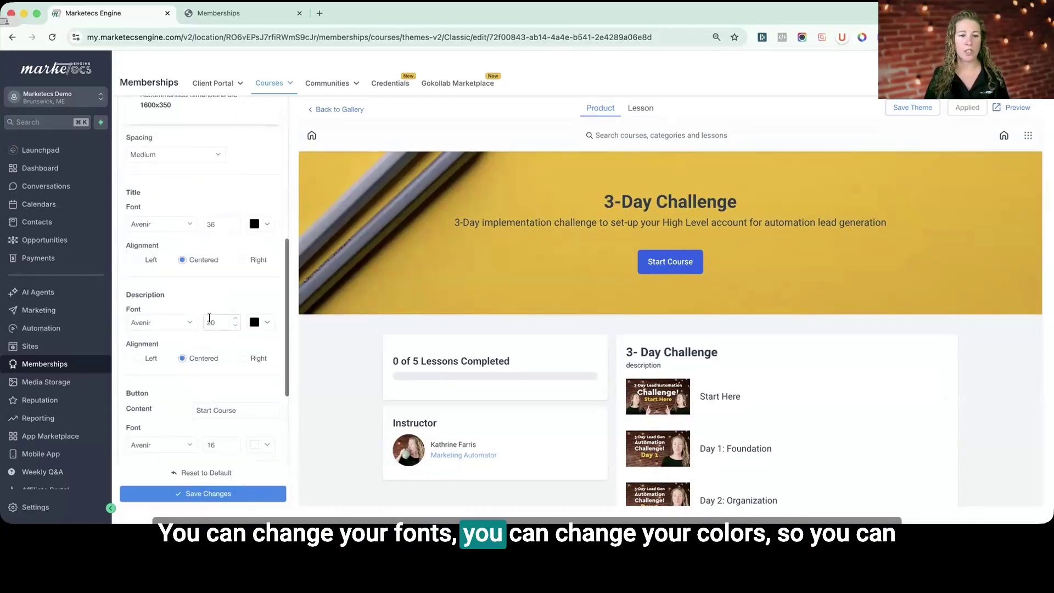
pyautogui.scroll(-5, 203, 330)
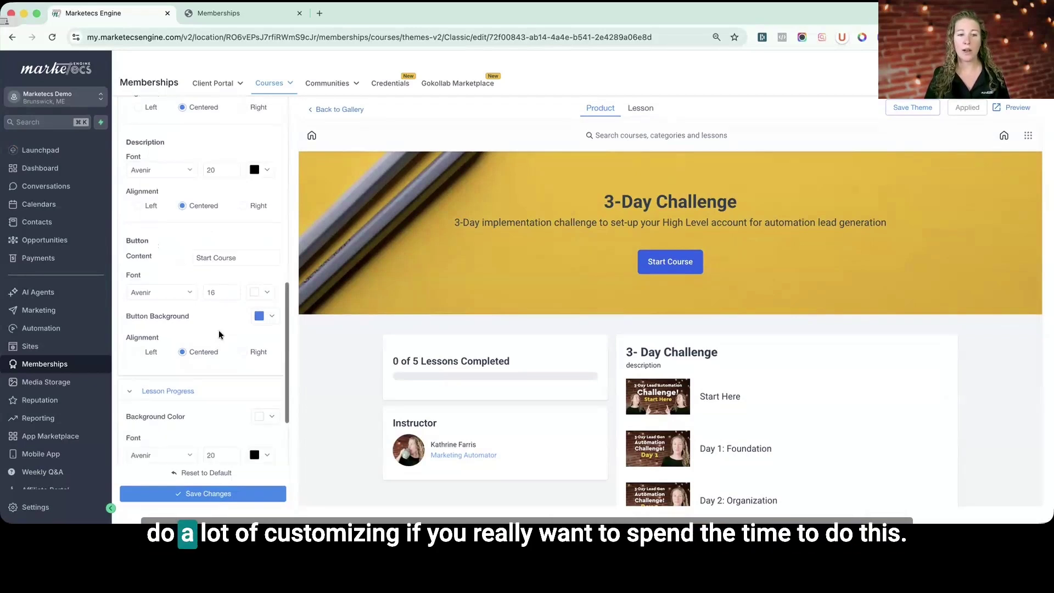
pyautogui.scroll(-3, 219, 334)
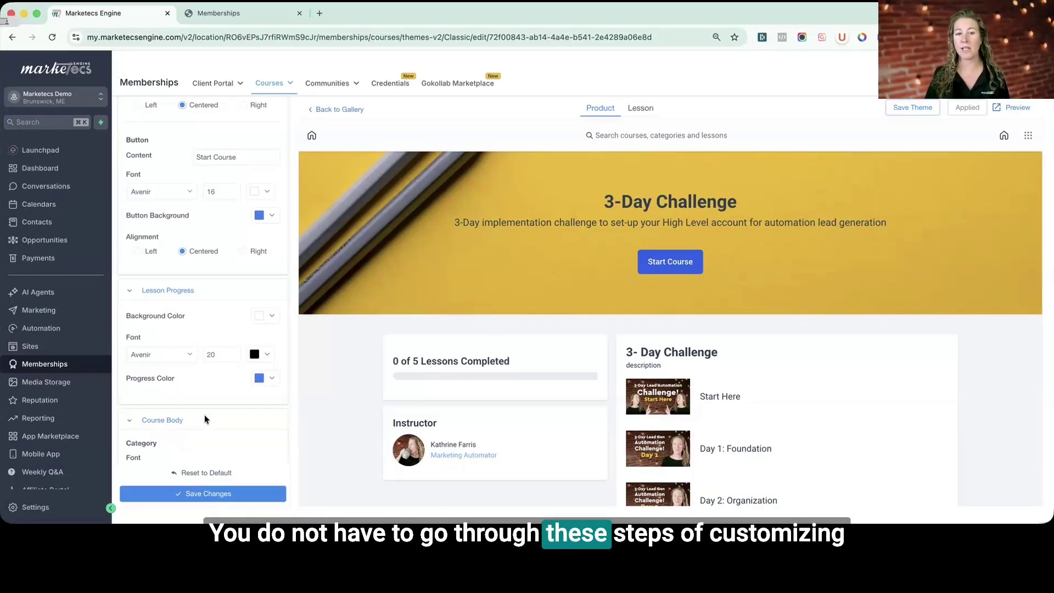
pyautogui.scroll(-10, 206, 420)
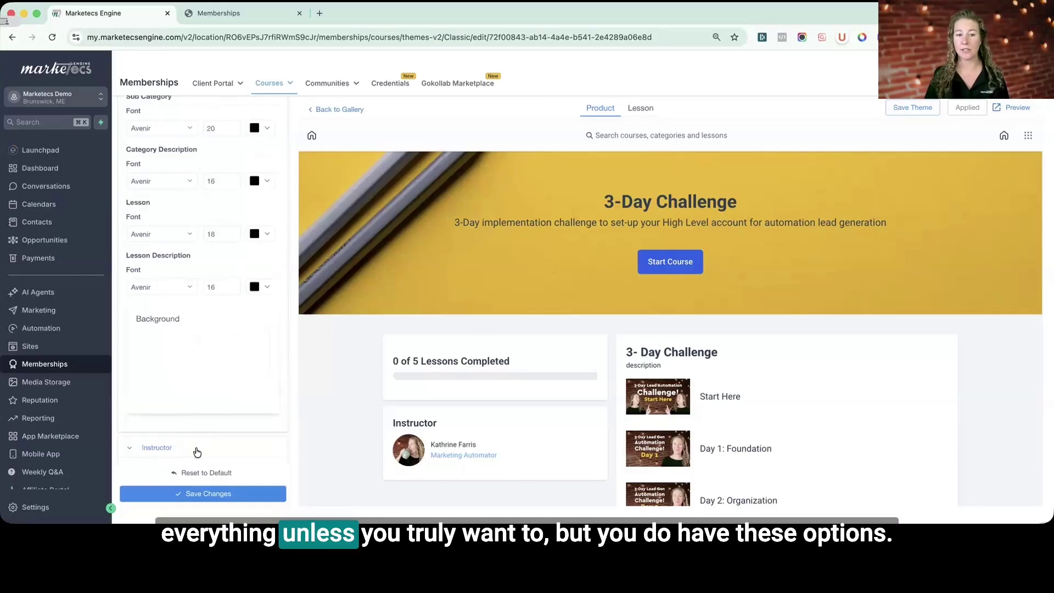
pyautogui.click(198, 445)
pyautogui.scroll(15, 207, 285)
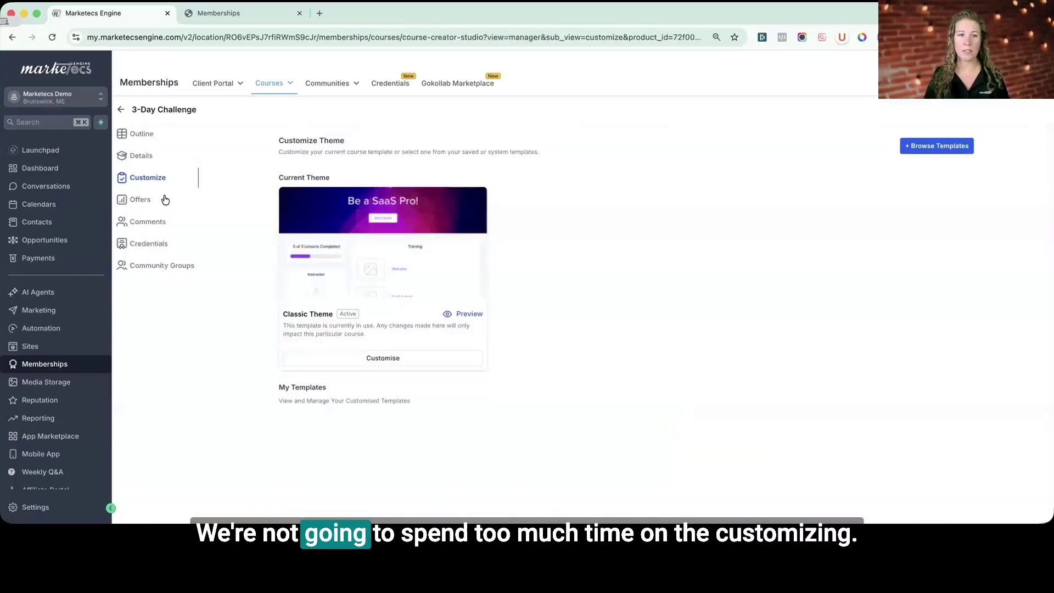
# Review the course's offers and the type options for a new offer, and cancel without creating one.
pyautogui.click(144, 201)
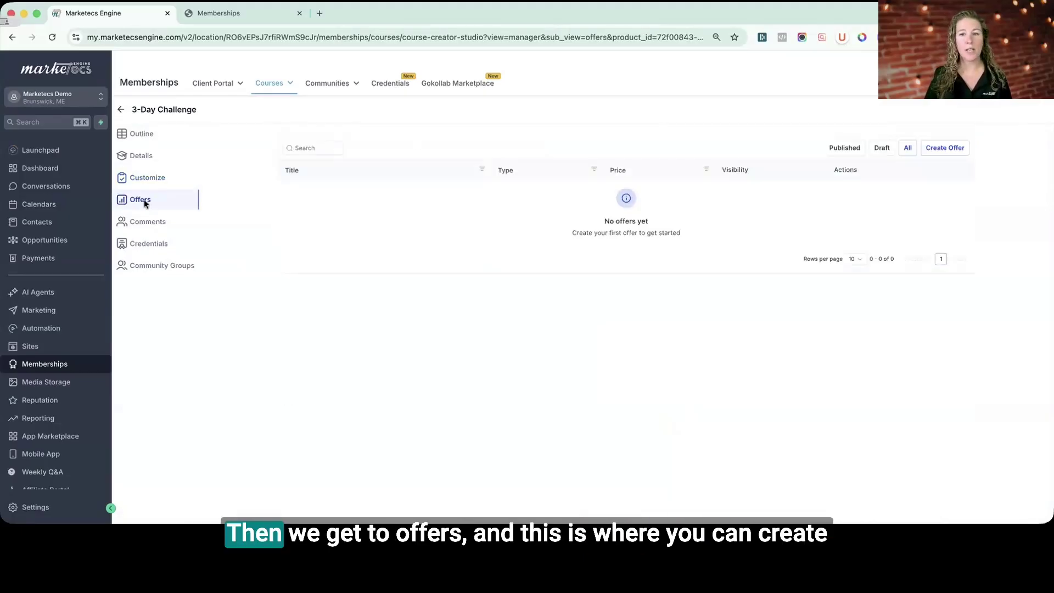
pyautogui.click(944, 148)
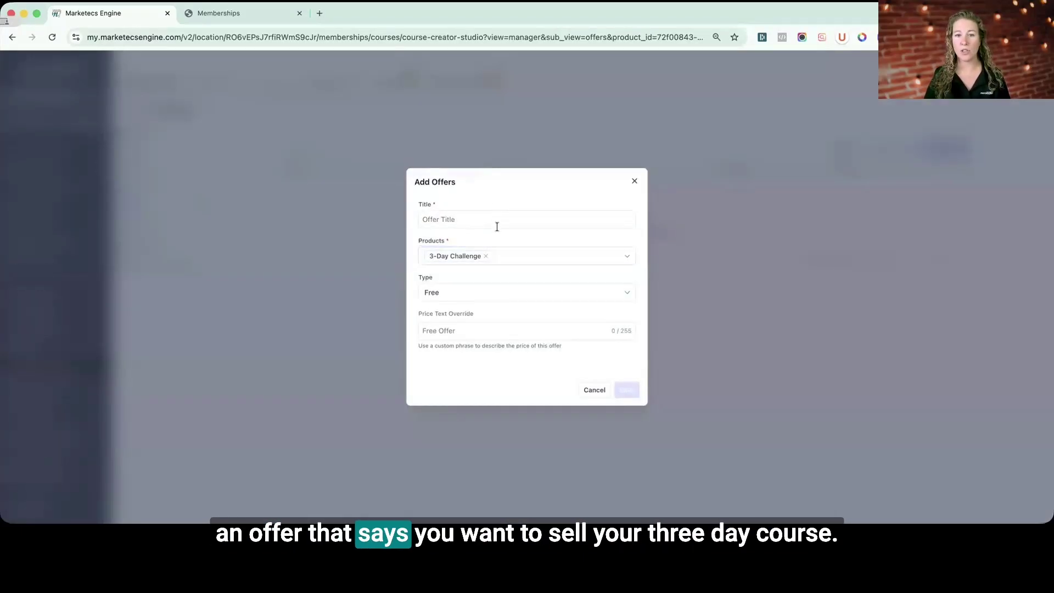
pyautogui.click(459, 295)
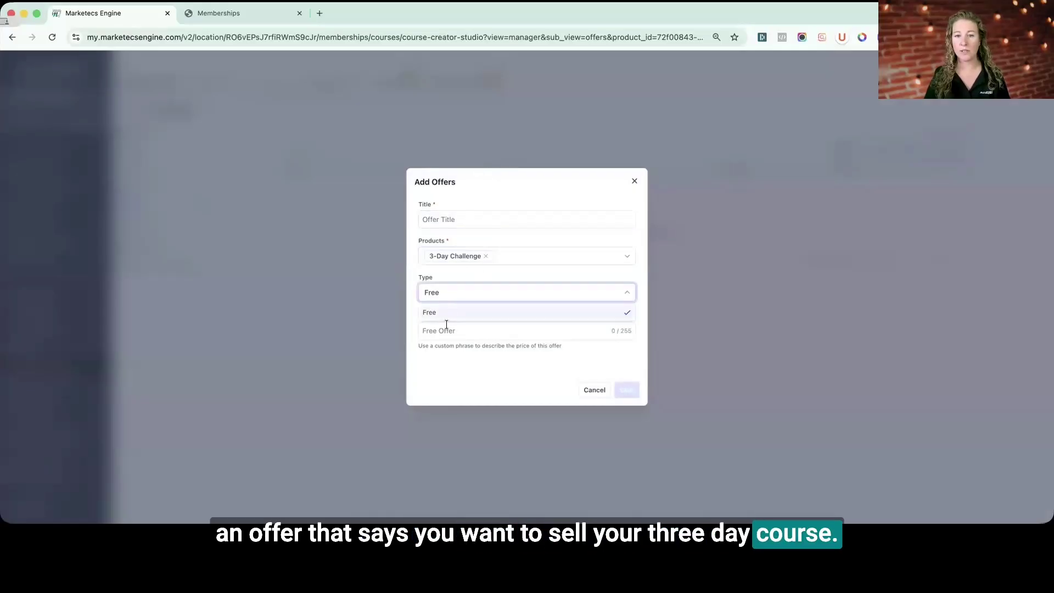
pyautogui.click(536, 273)
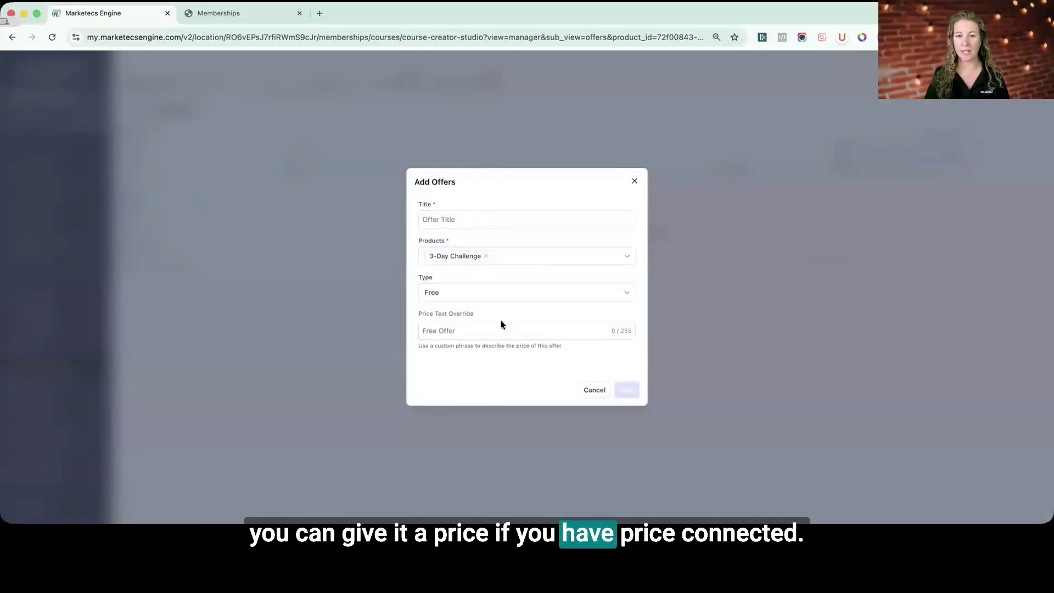
pyautogui.click(526, 300)
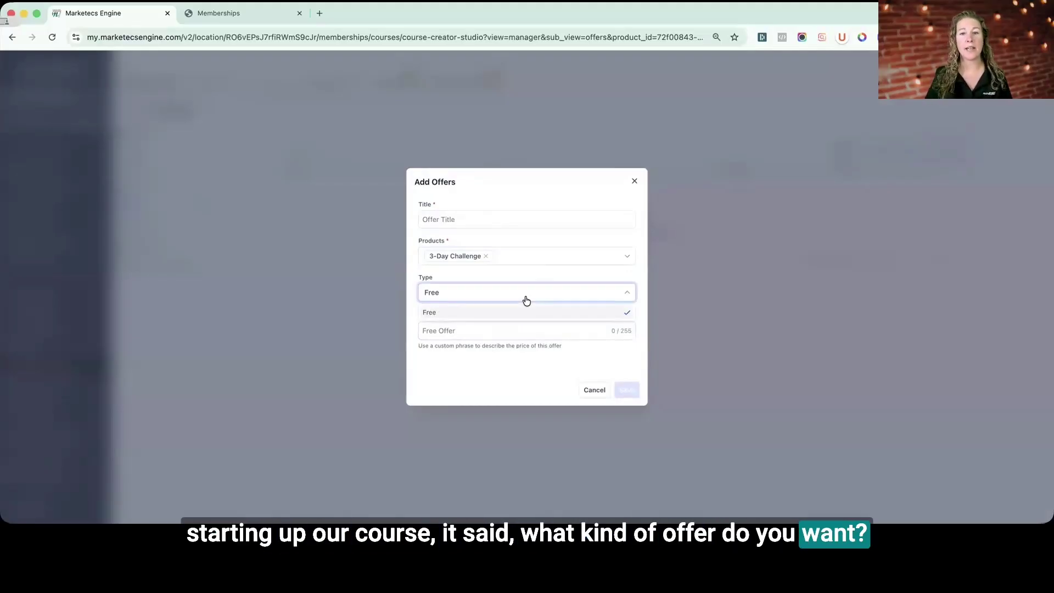
pyautogui.click(593, 390)
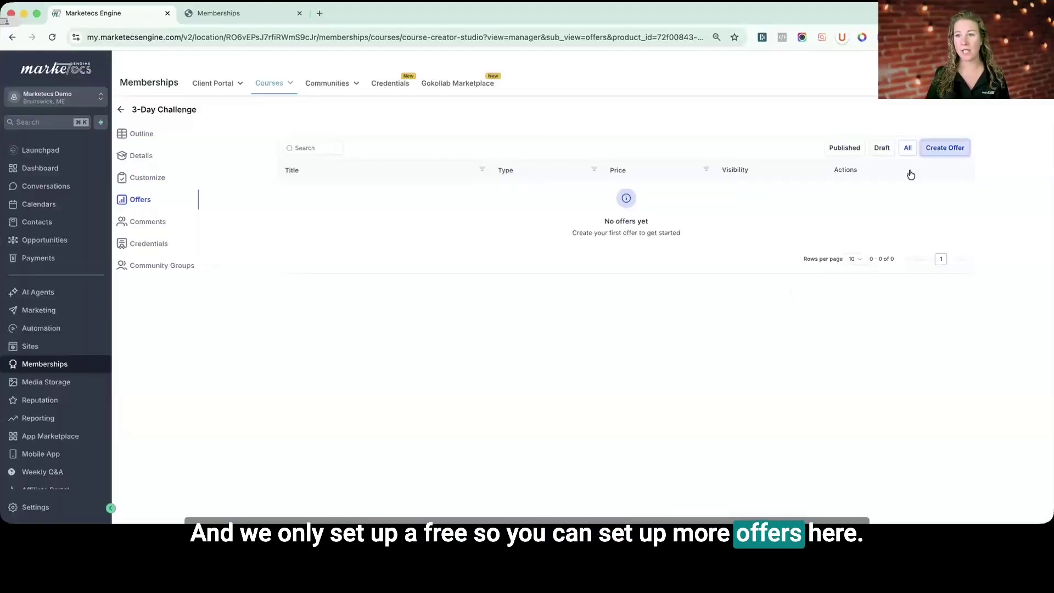
# Review the course's comment settings and the completion certificate's edit options, and close the credential without updating it.
pyautogui.click(144, 223)
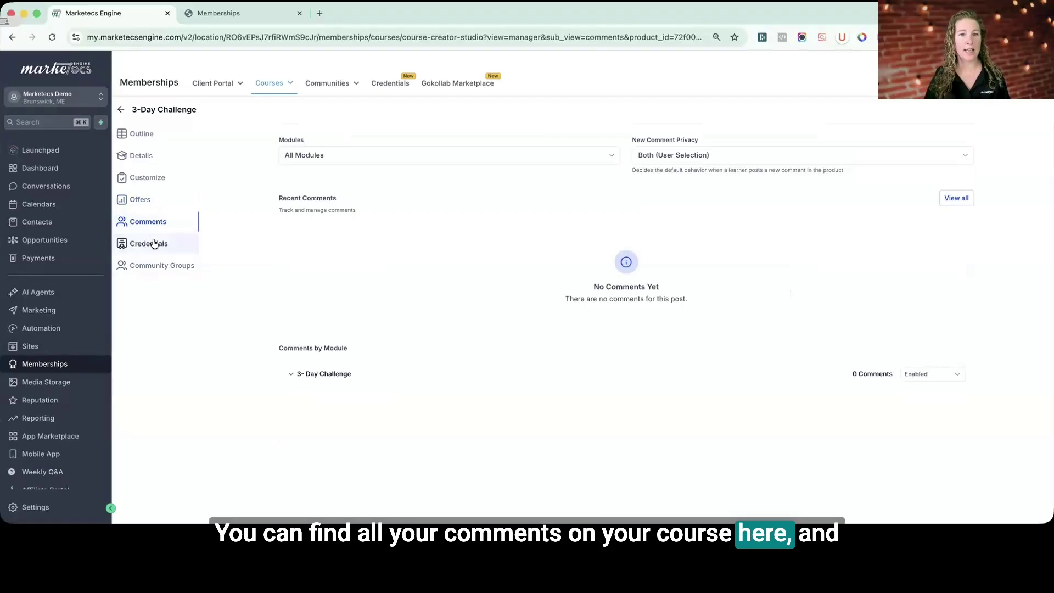
pyautogui.click(153, 244)
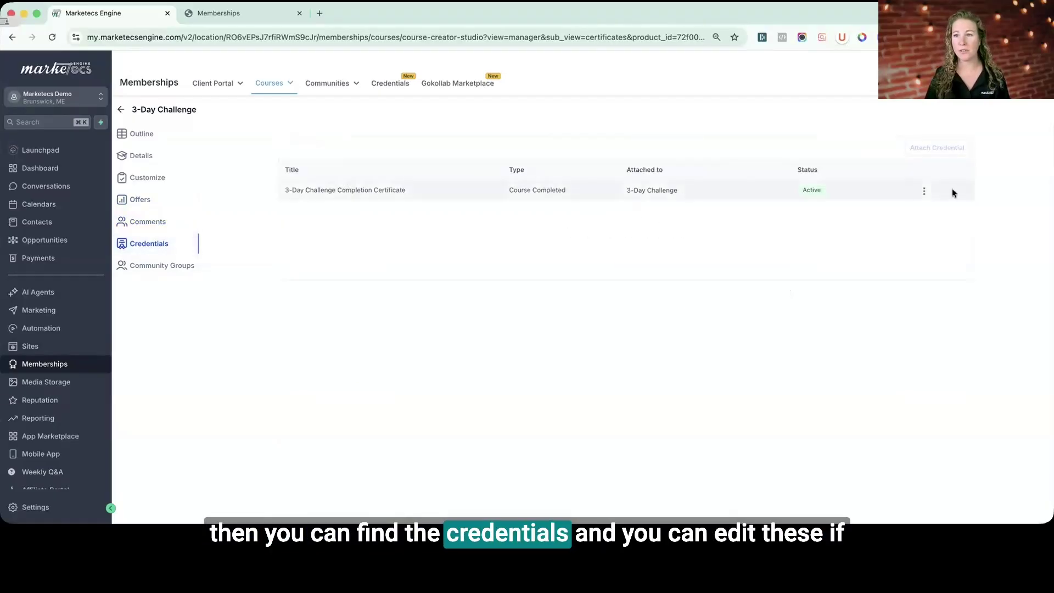
pyautogui.click(926, 192)
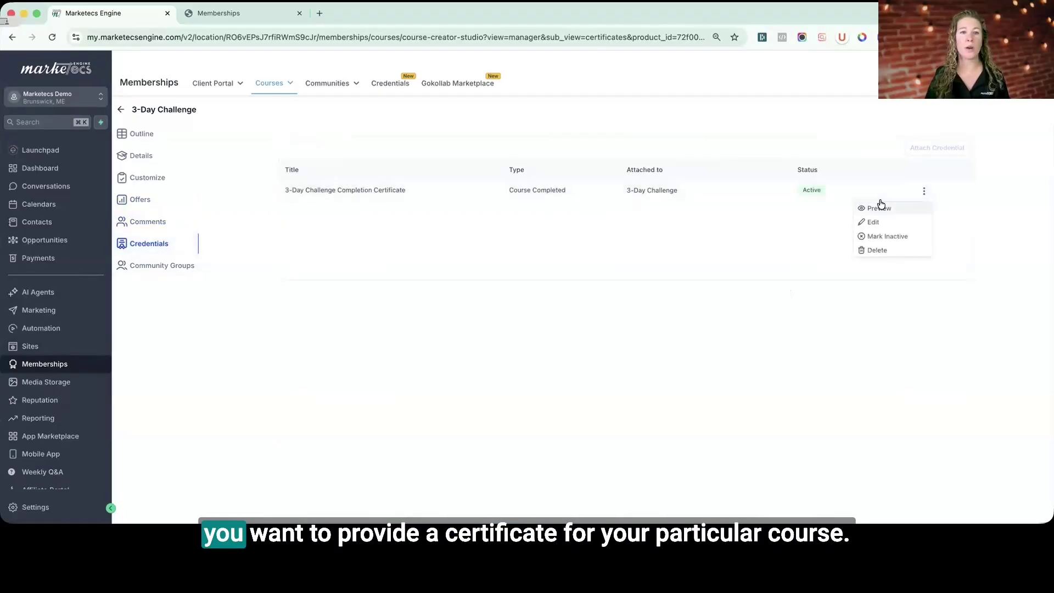
pyautogui.click(871, 223)
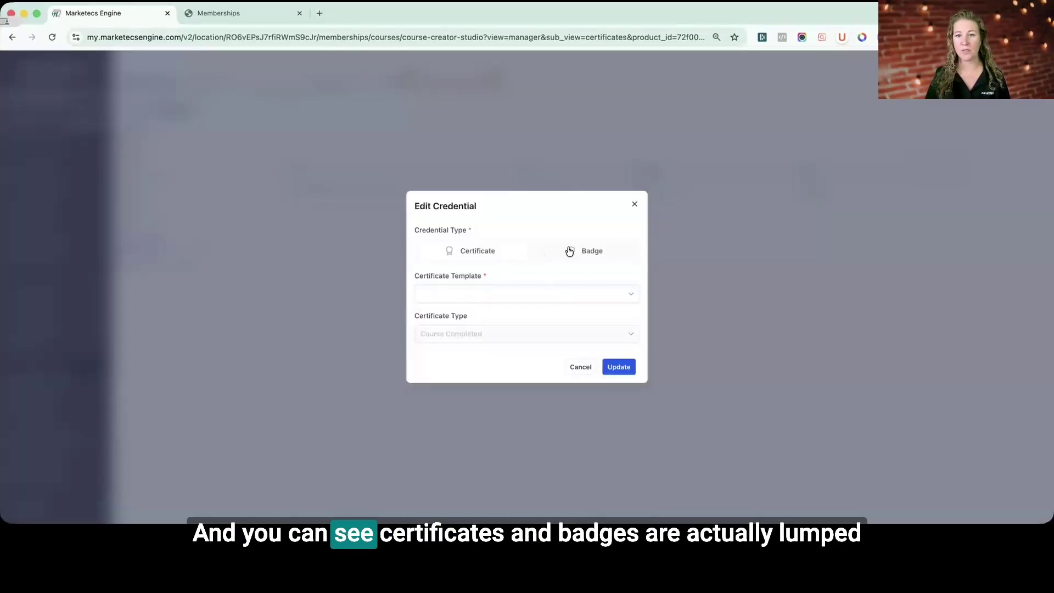
pyautogui.click(541, 295)
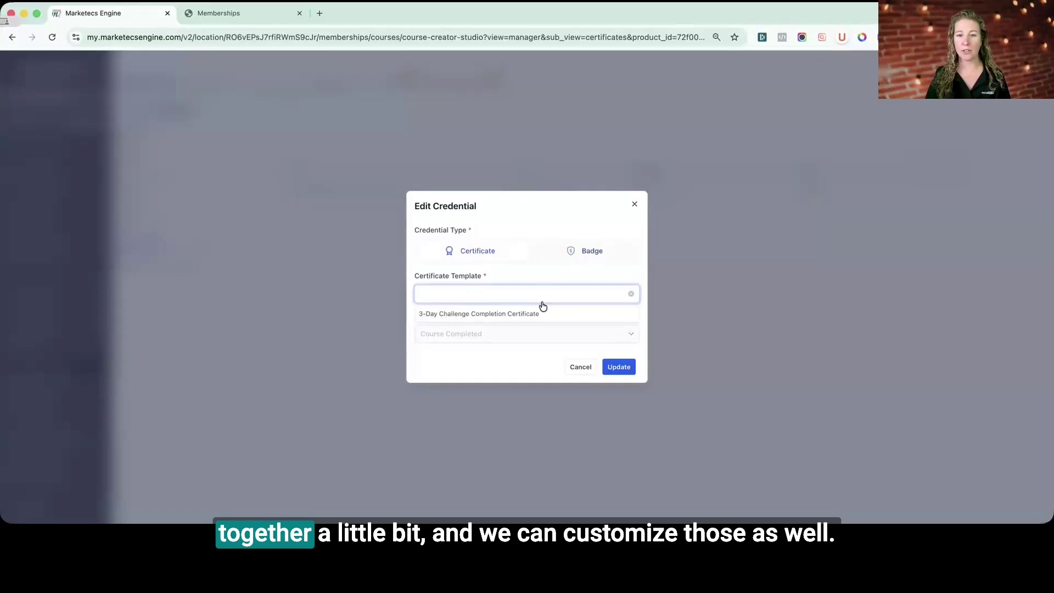
pyautogui.click(581, 367)
# View the course's community groups and go back to the list of course products.
pyautogui.click(160, 265)
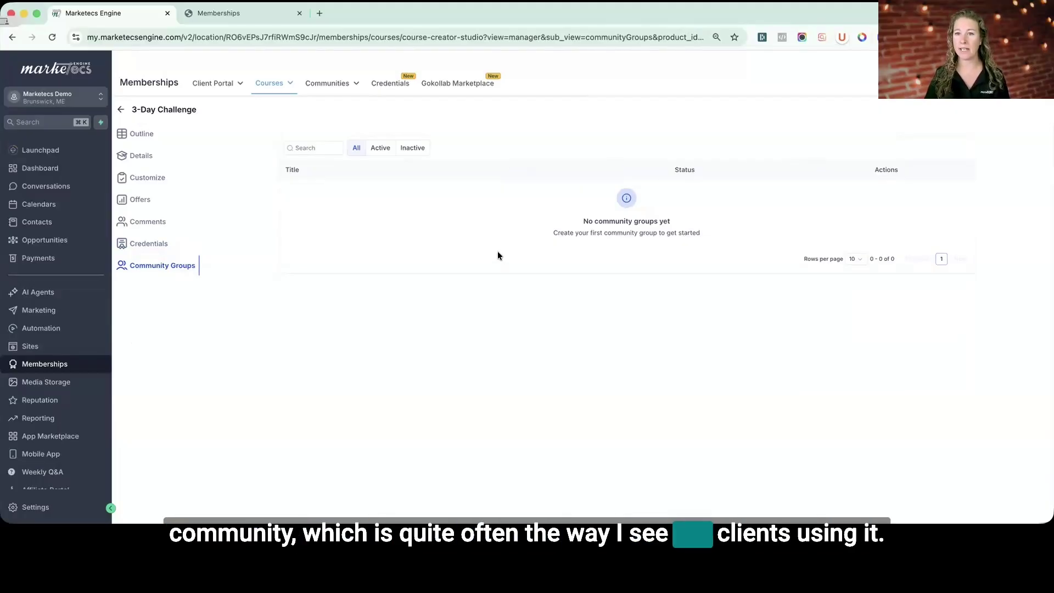
pyautogui.click(120, 109)
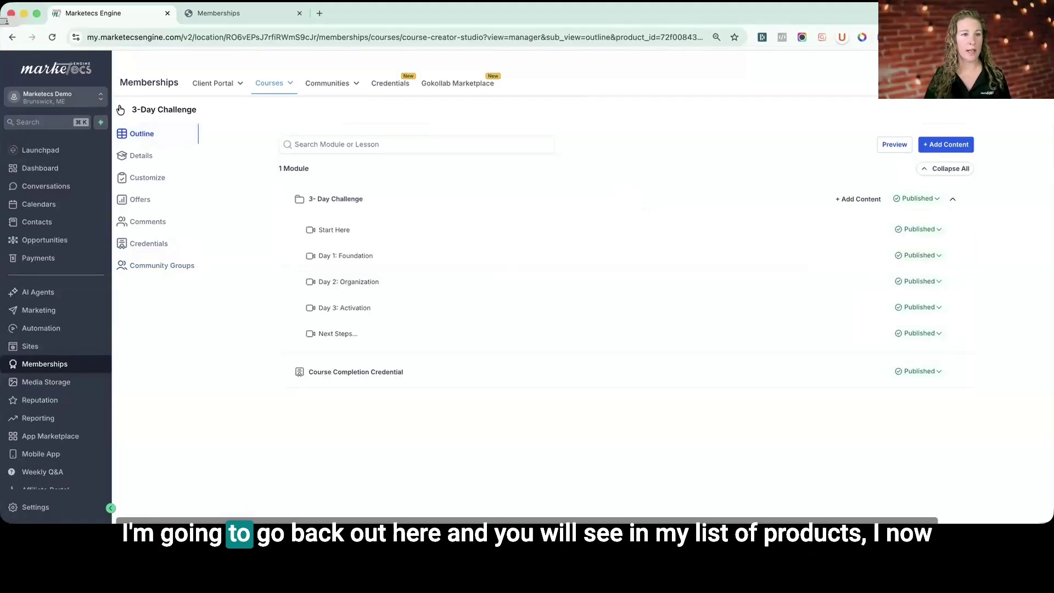
pyautogui.click(121, 109)
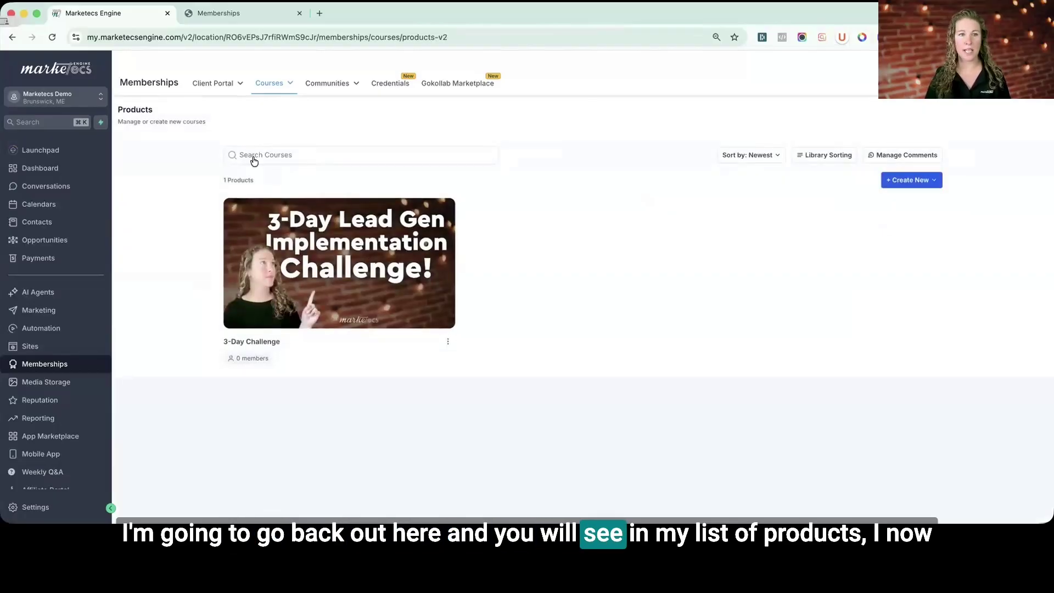
pyautogui.click(267, 83)
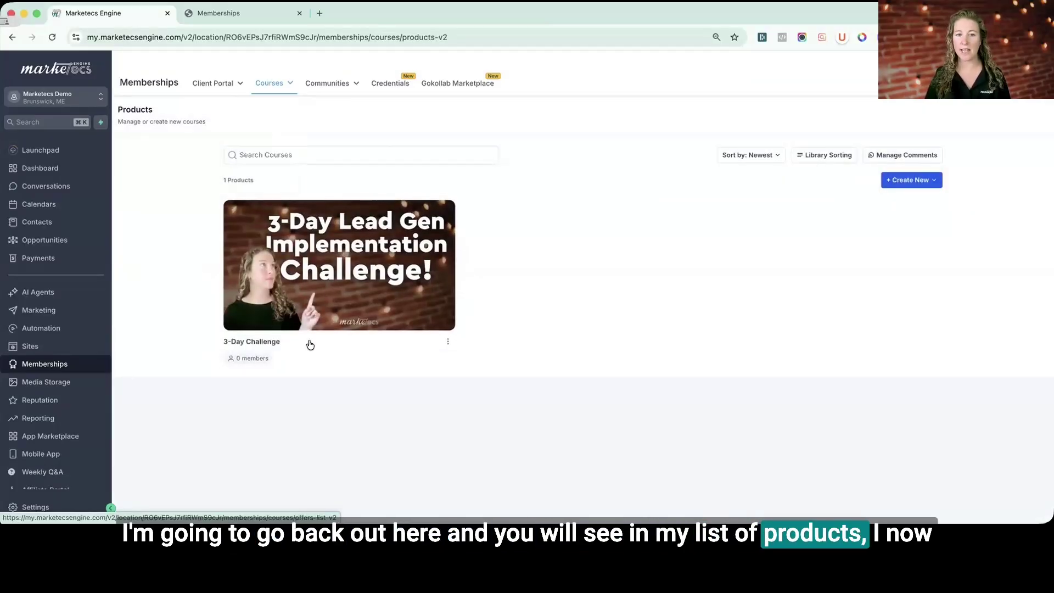
# Reopen the 3-Day Challenge course outline and review the content types that can be added to it.
pyautogui.click(299, 279)
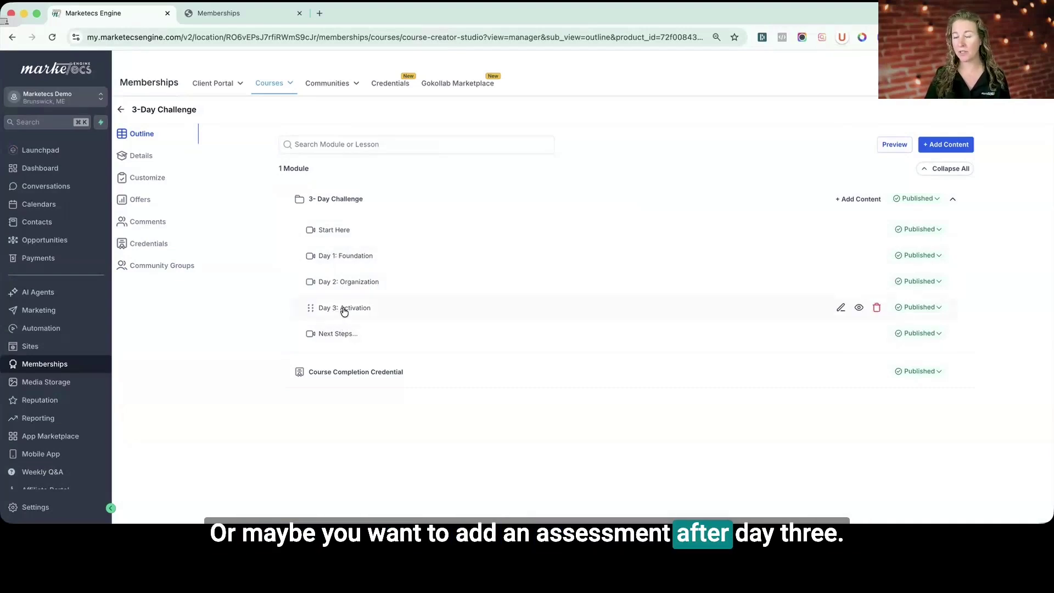
pyautogui.click(951, 147)
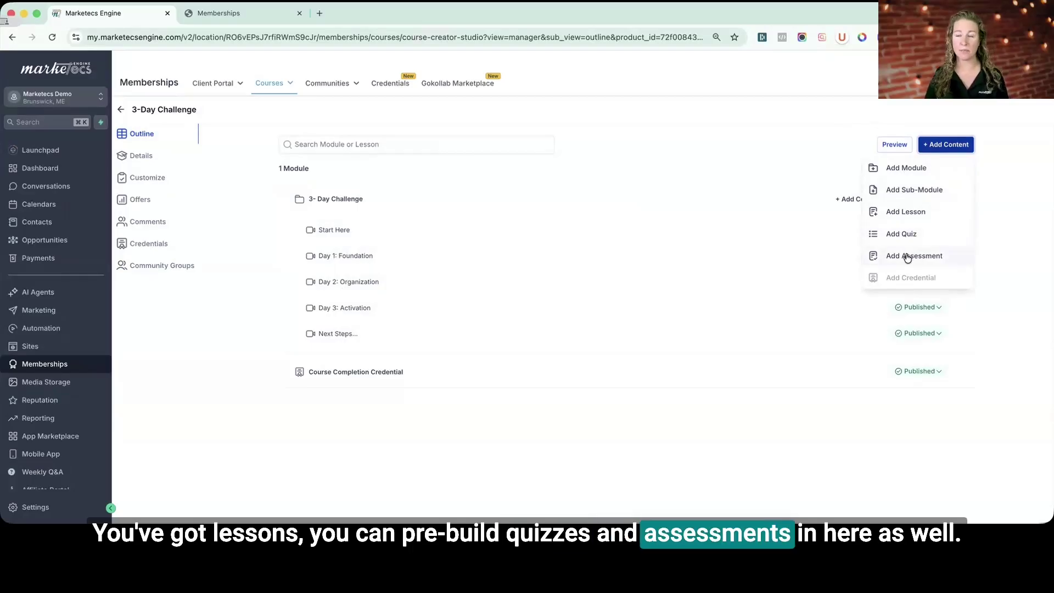
pyautogui.click(1019, 240)
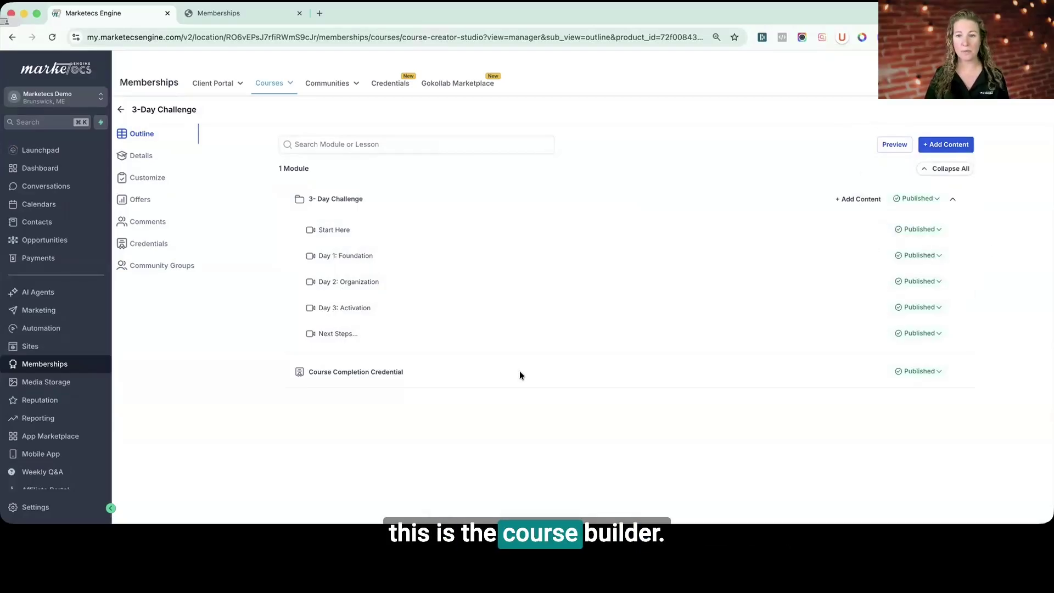